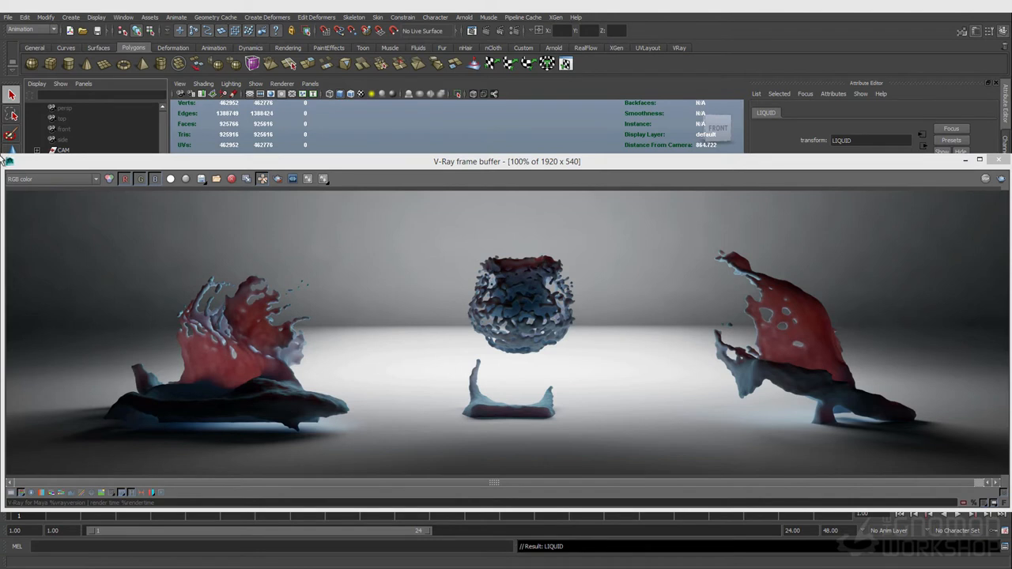
# - Move the frame buffer aside, select the key light and frame it in the viewport
pyautogui.moveTo(2, 158); pyautogui.dragTo(569, 227)
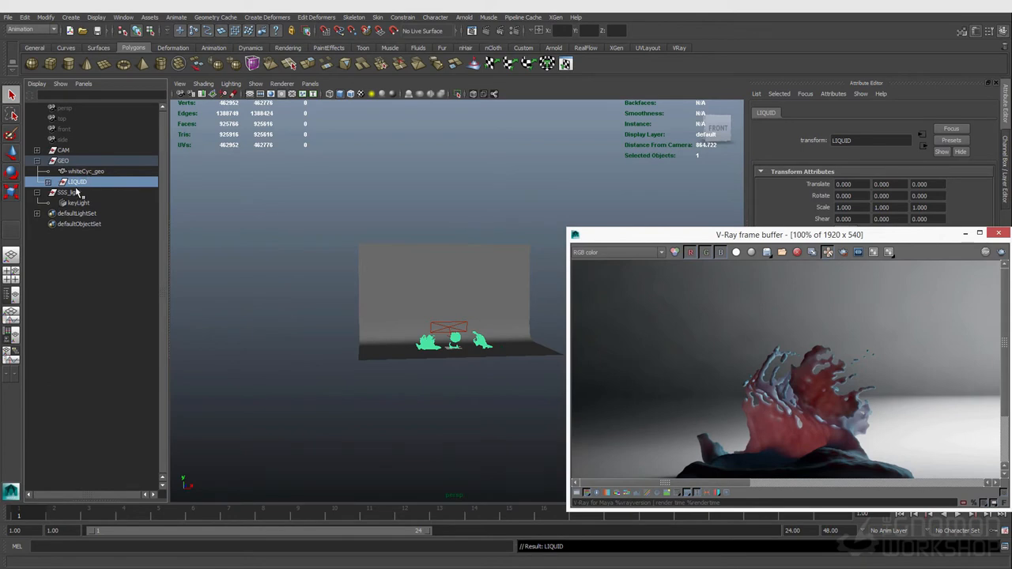
pyautogui.click(467, 387)
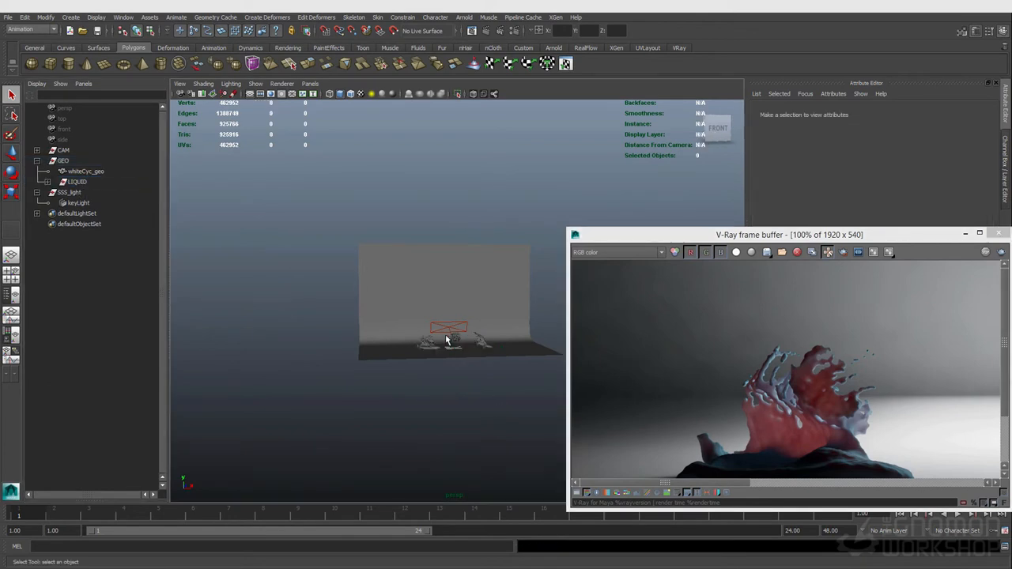
pyautogui.click(446, 333)
pyautogui.press('f')
pyautogui.keyDown('alt'); pyautogui.moveTo(337, 303); pyautogui.dragTo(260, 284); pyautogui.keyUp('alt')
pyautogui.scroll(-2, 265, 285)
pyautogui.keyDown('alt'); pyautogui.moveTo(328, 281); pyautogui.dragTo(290, 277, button='middle'); pyautogui.keyUp('alt')
pyautogui.keyDown('alt'); pyautogui.moveTo(290, 277); pyautogui.dragTo(353, 286); pyautogui.keyUp('alt')
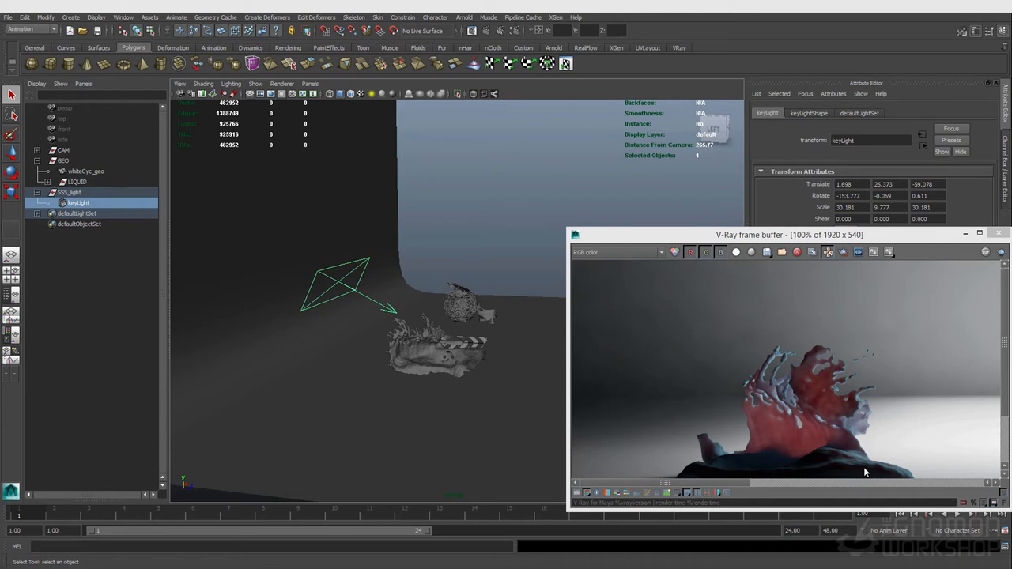
# - Zoom into the rendered image and pan across the liquid splashes to examine their detail
pyautogui.scroll(2, 797, 367)
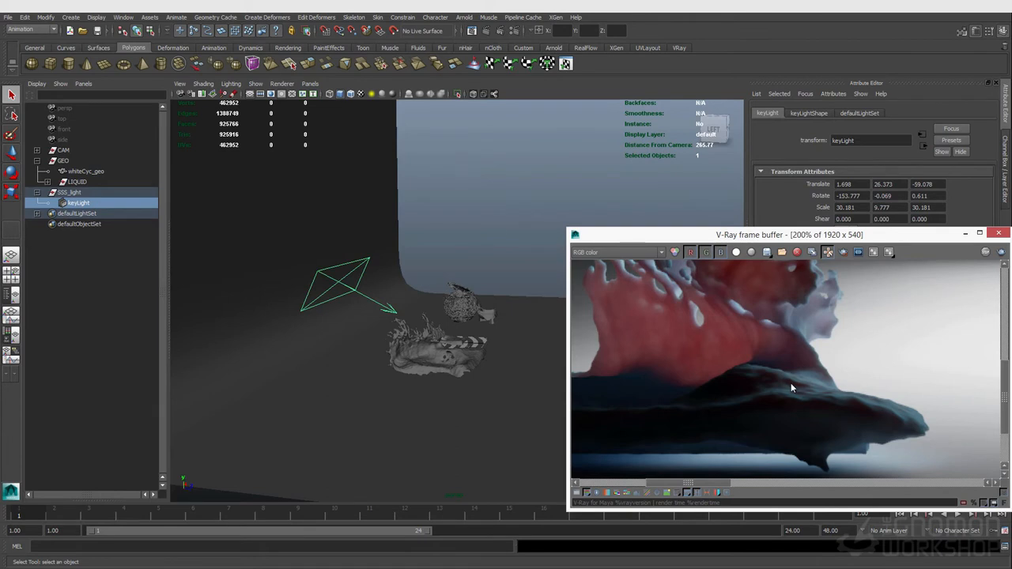
pyautogui.moveTo(731, 271); pyautogui.dragTo(744, 372, button='middle')
pyautogui.scroll(-2, 745, 370)
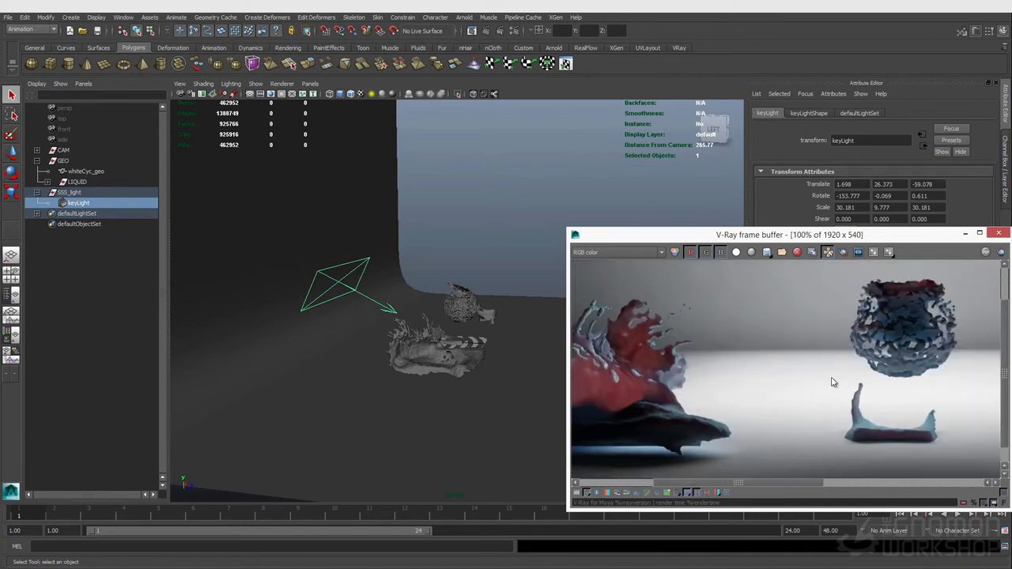
pyautogui.moveTo(844, 324); pyautogui.dragTo(775, 336, button='middle')
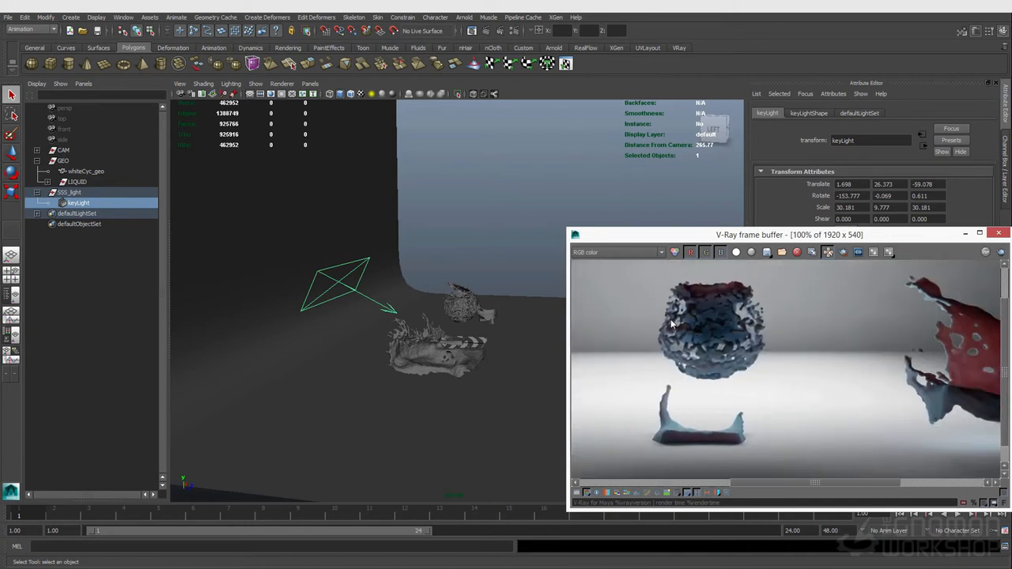
pyautogui.moveTo(879, 352); pyautogui.dragTo(670, 322, button='middle')
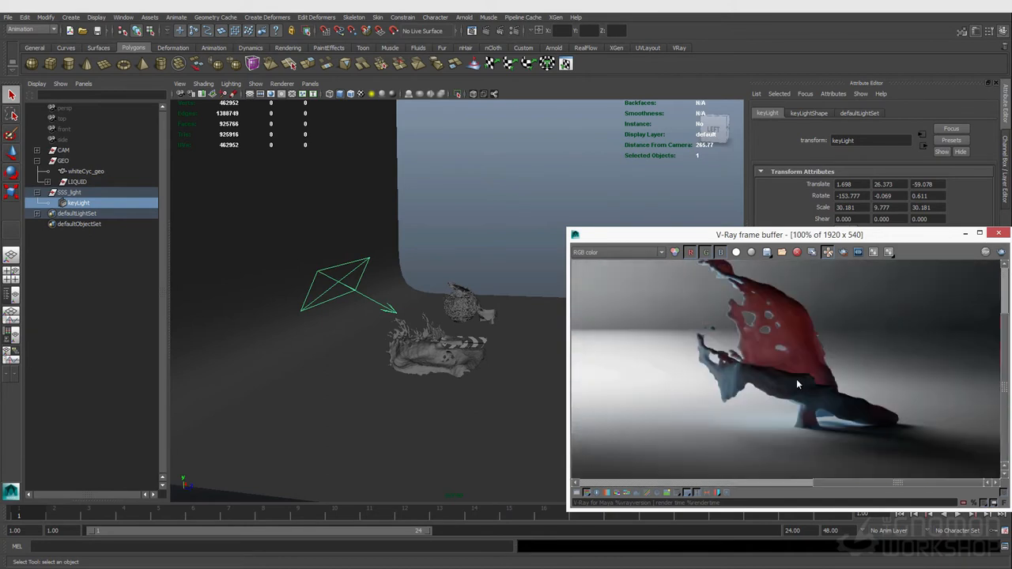
pyautogui.moveTo(774, 362); pyautogui.dragTo(891, 409, button='middle')
pyautogui.moveTo(669, 367); pyautogui.dragTo(791, 375, button='middle')
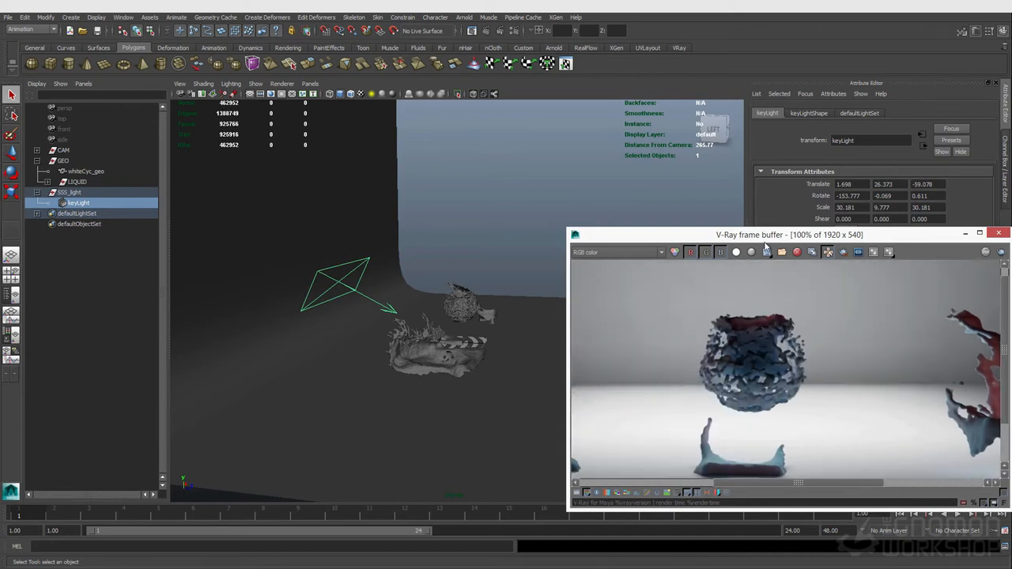
# - Reposition the frame buffer, view the whole render at 50%, and close the frame buffer
pyautogui.moveTo(765, 237); pyautogui.dragTo(552, 214)
pyautogui.click(472, 470)
pyautogui.click(464, 470)
pyautogui.scroll(-2, 479, 387)
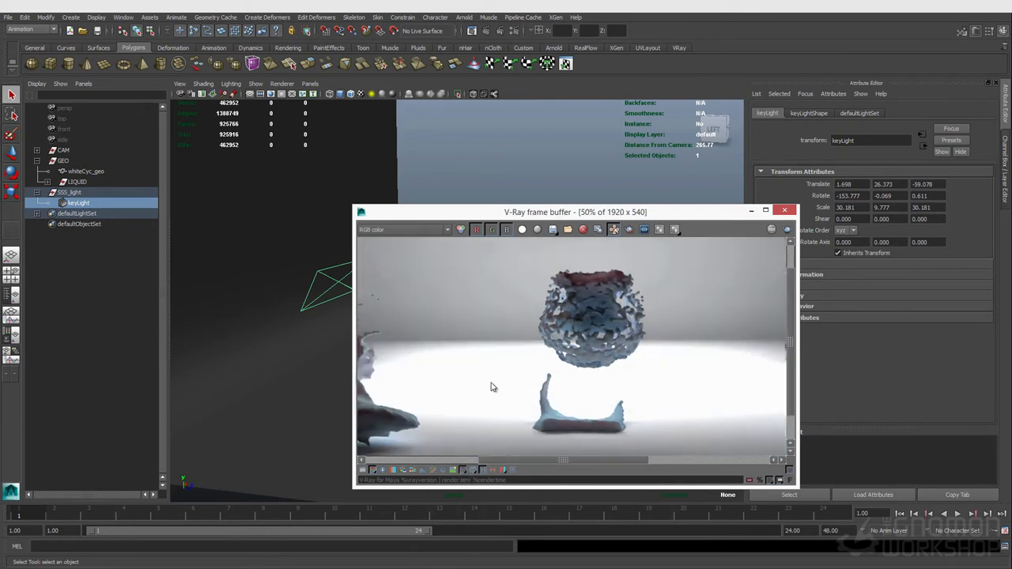
pyautogui.moveTo(479, 387); pyautogui.dragTo(522, 380, button='middle')
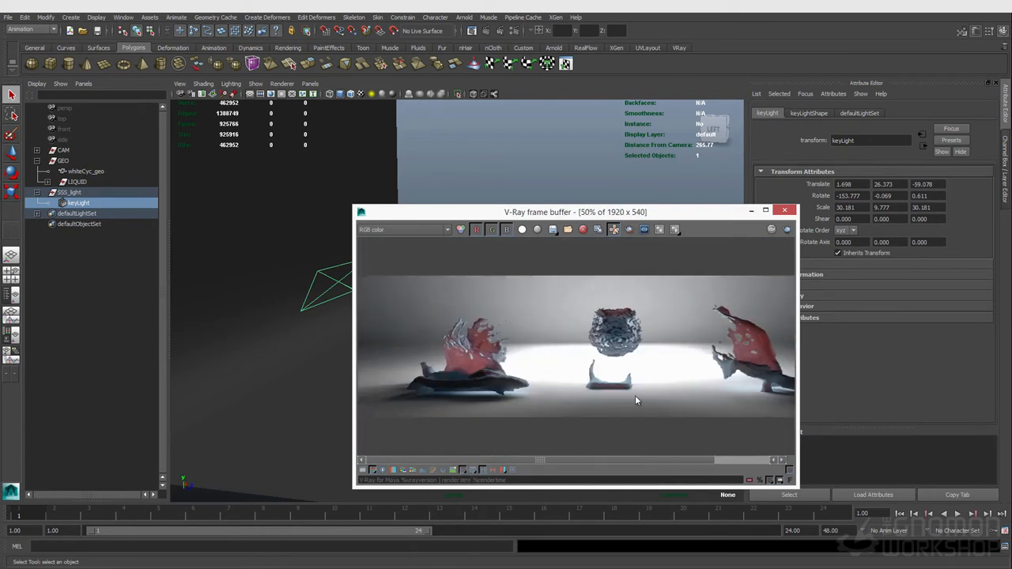
pyautogui.click(472, 471)
pyautogui.click(473, 471)
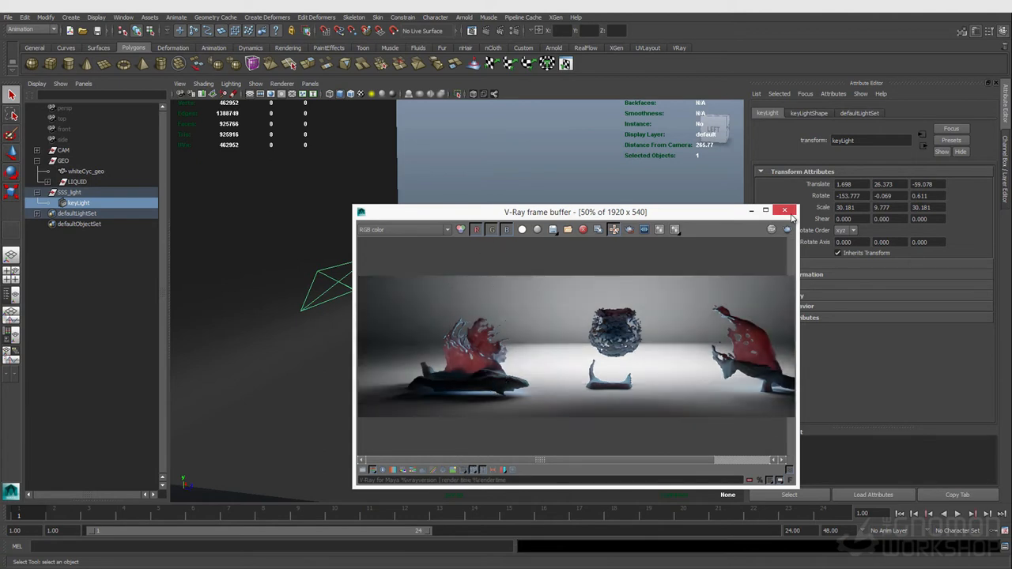
pyautogui.click(790, 212)
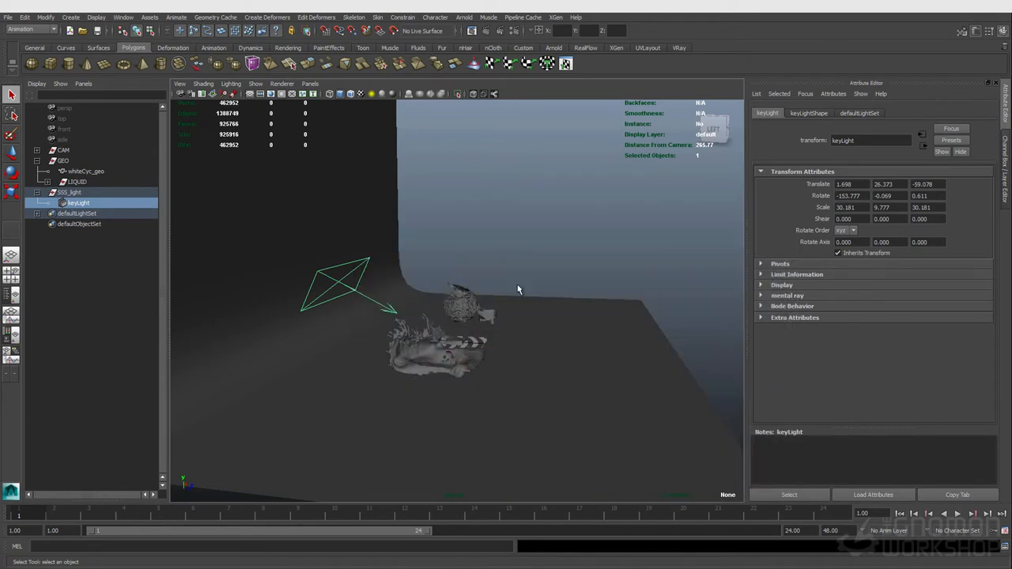
# - Orbit around the scene and select the individual liquid meshes to examine them
pyautogui.keyDown('alt'); pyautogui.moveTo(542, 308); pyautogui.dragTo(440, 314); pyautogui.keyUp('alt')
pyautogui.click(348, 318)
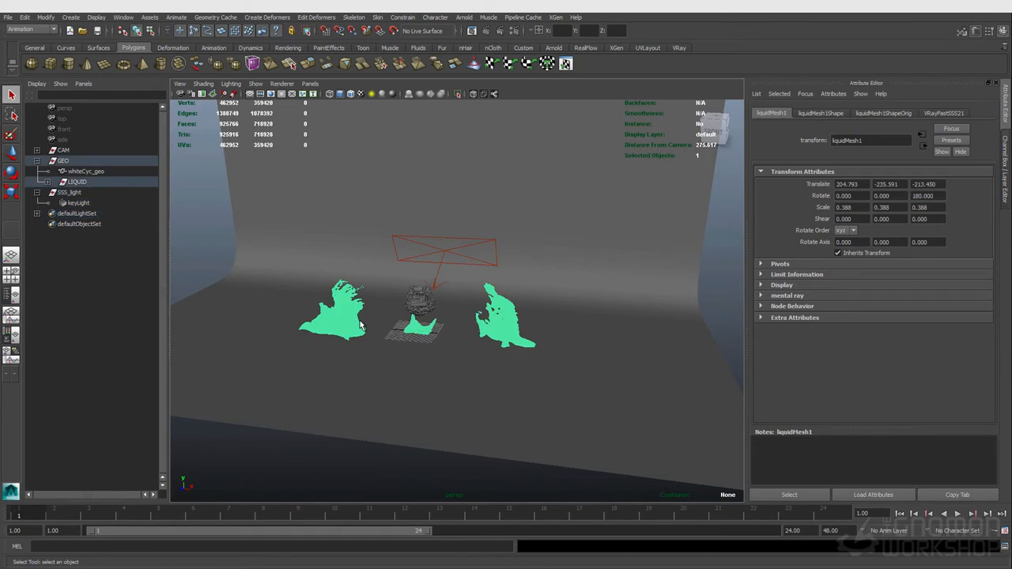
pyautogui.keyDown('alt'); pyautogui.moveTo(315, 327); pyautogui.dragTo(396, 332); pyautogui.keyUp('alt')
pyautogui.keyDown('alt'); pyautogui.moveTo(396, 332); pyautogui.dragTo(440, 337, button='right'); pyautogui.keyUp('alt')
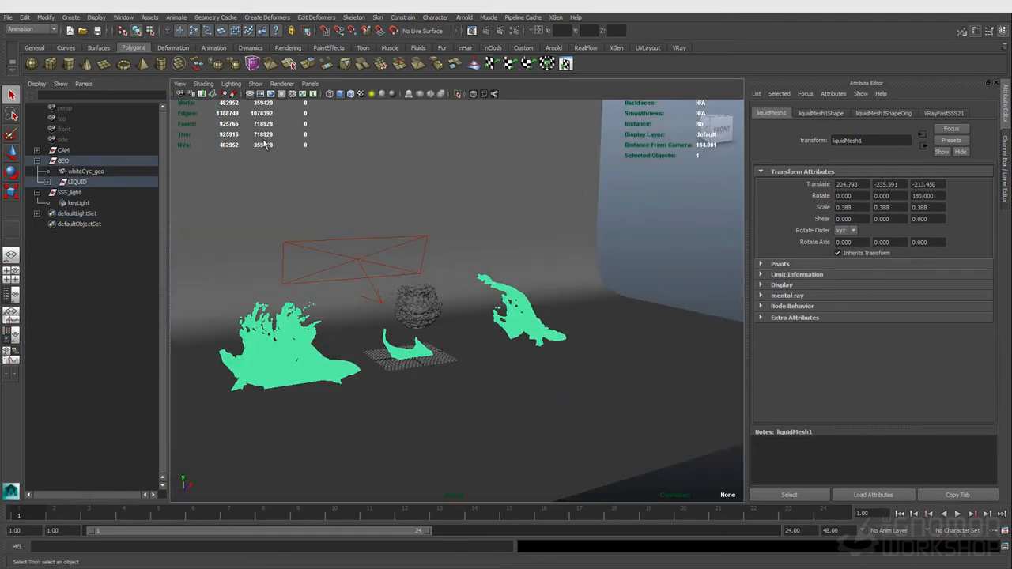
pyautogui.click(427, 313)
pyautogui.click(682, 254)
pyautogui.click(416, 319)
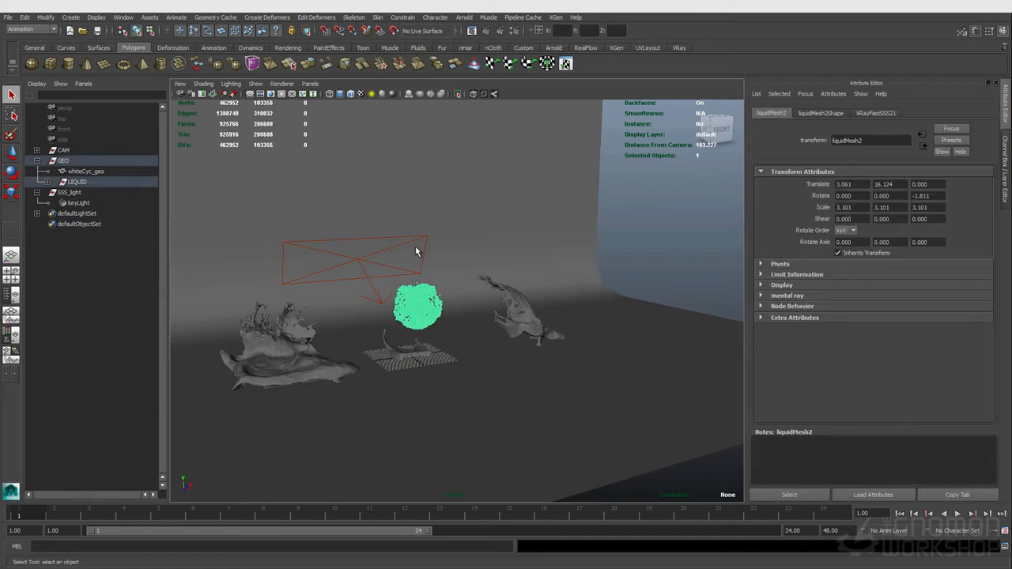
pyautogui.keyDown('alt'); pyautogui.moveTo(403, 316); pyautogui.dragTo(438, 310); pyautogui.keyUp('alt')
pyautogui.scroll(1, 423, 310)
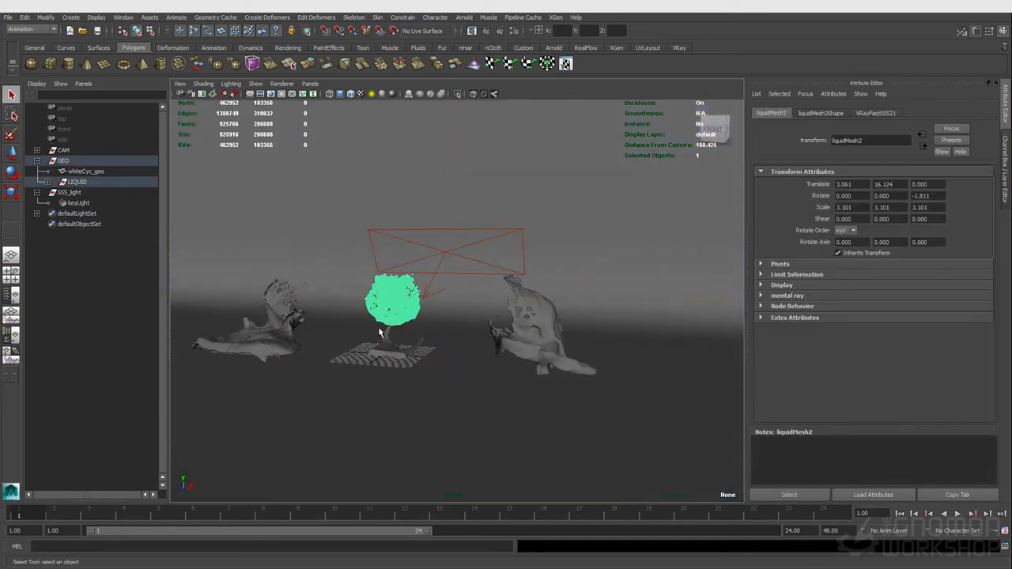
# - Select the splash liquid mesh and graph its VRayFastSSS21 material network in the Hypershade
pyautogui.click(284, 349)
pyautogui.keyDown('alt'); pyautogui.moveTo(350, 361); pyautogui.dragTo(469, 383, button='right'); pyautogui.keyUp('alt')
pyautogui.keyDown('alt'); pyautogui.moveTo(469, 384); pyautogui.dragTo(497, 382); pyautogui.keyUp('alt')
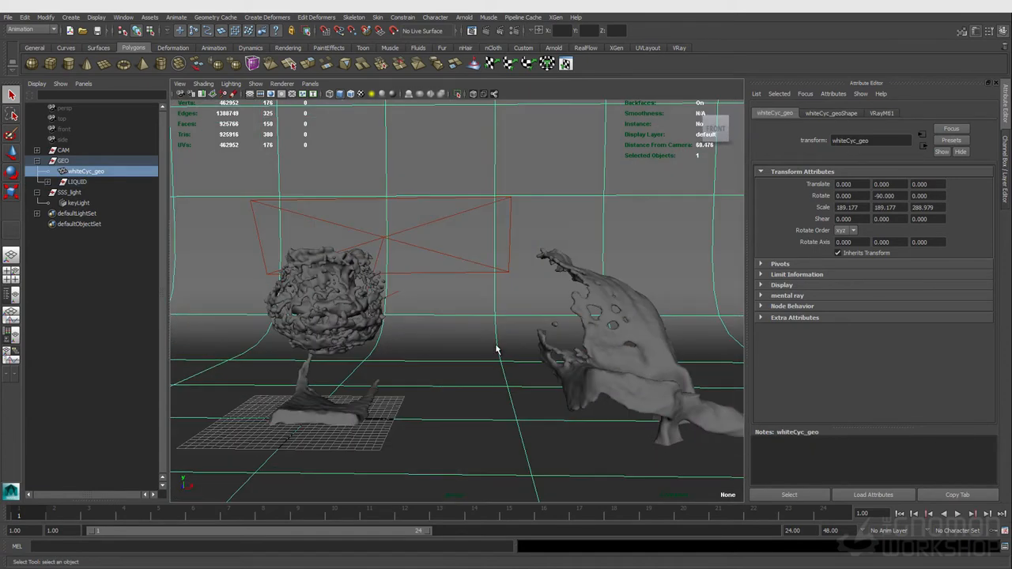
pyautogui.click(567, 397)
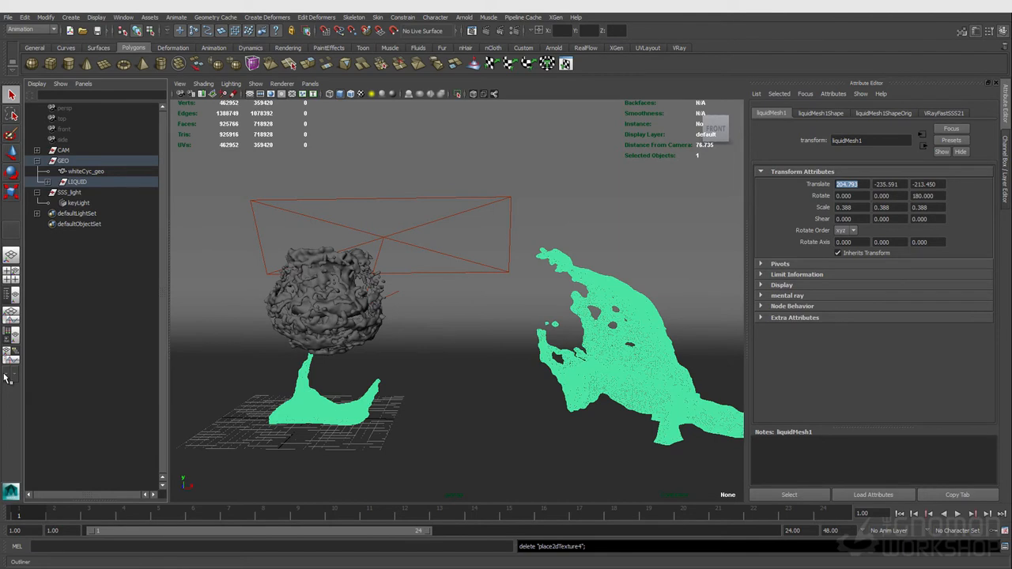
pyautogui.click(12, 335)
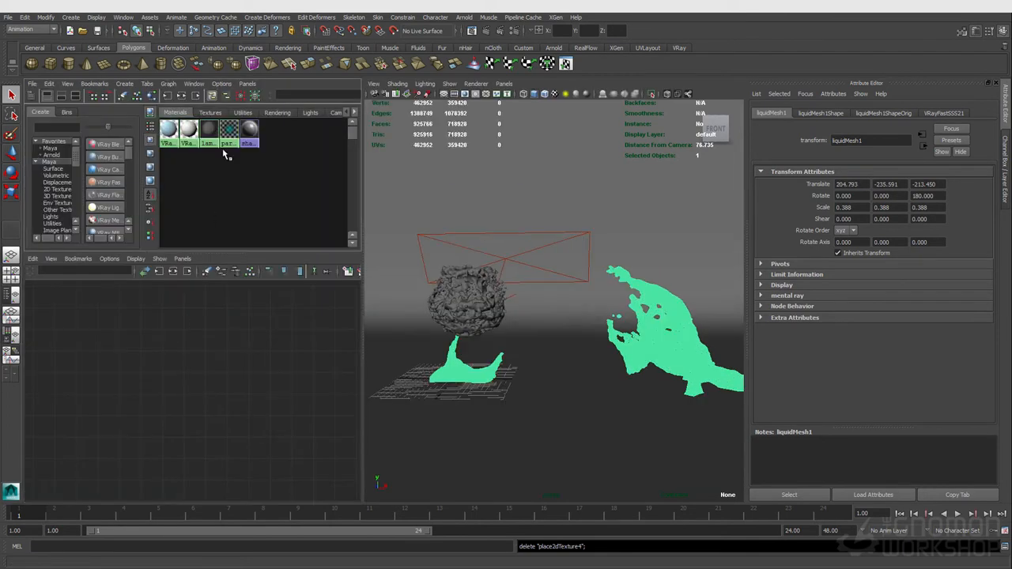
pyautogui.click(170, 130)
pyautogui.click(173, 272)
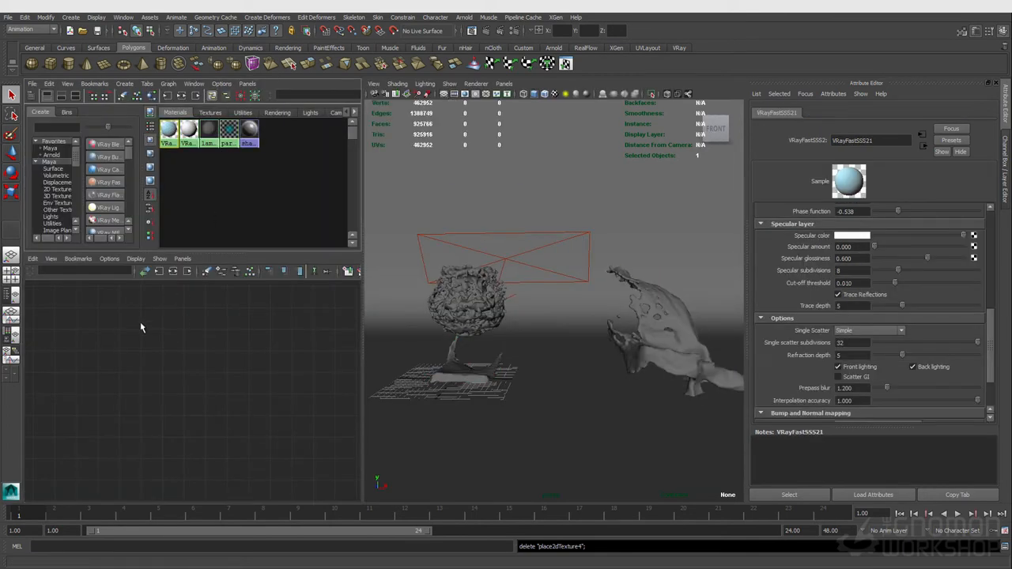
pyautogui.moveTo(127, 391); pyautogui.dragTo(93, 372)
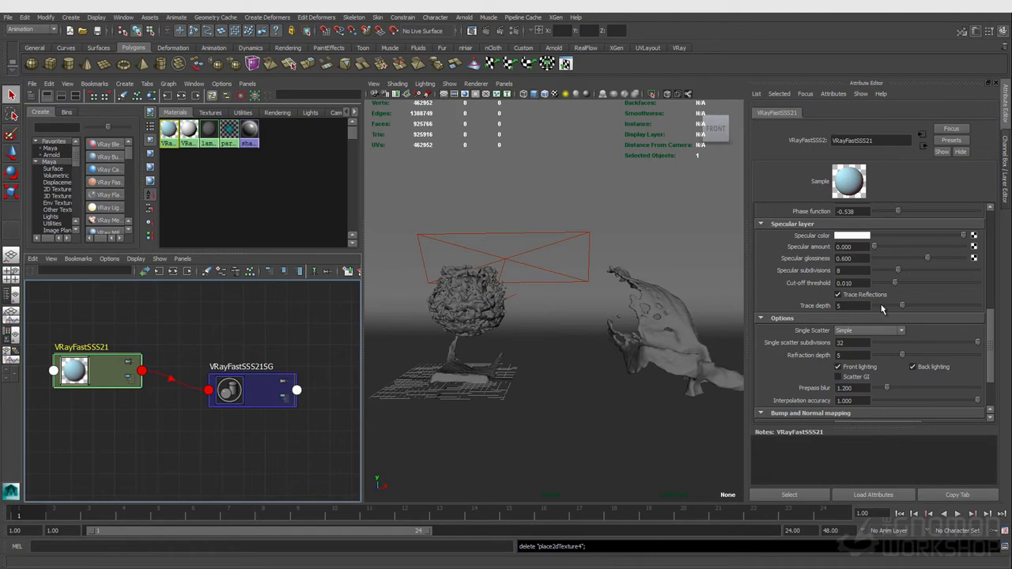
pyautogui.scroll(1, 874, 372)
pyautogui.scroll(5, 874, 367)
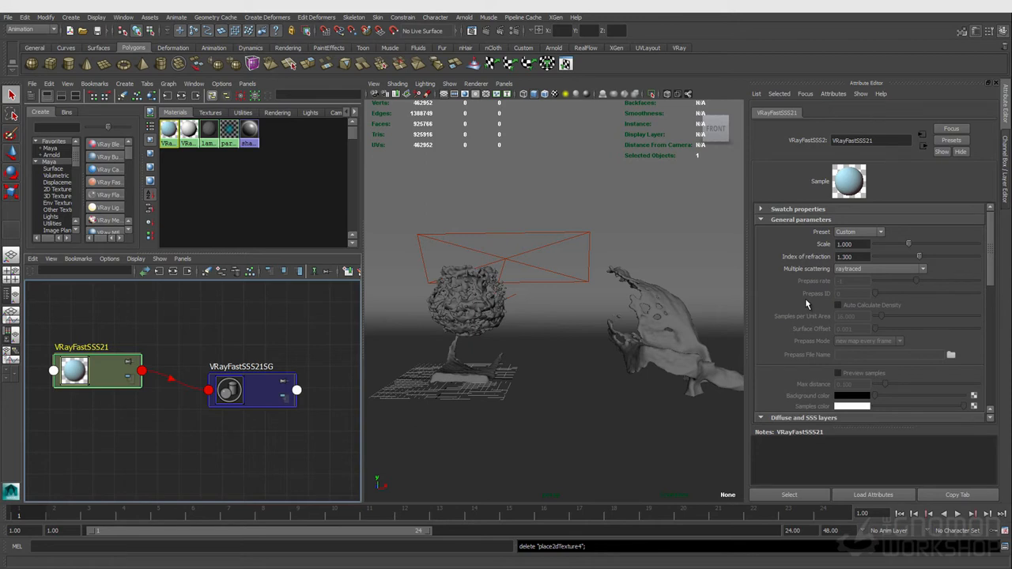
# - Create a new VRayFastSSS2 node and connect it to the VRayFastSSS21SG shading group
pyautogui.click(145, 464)
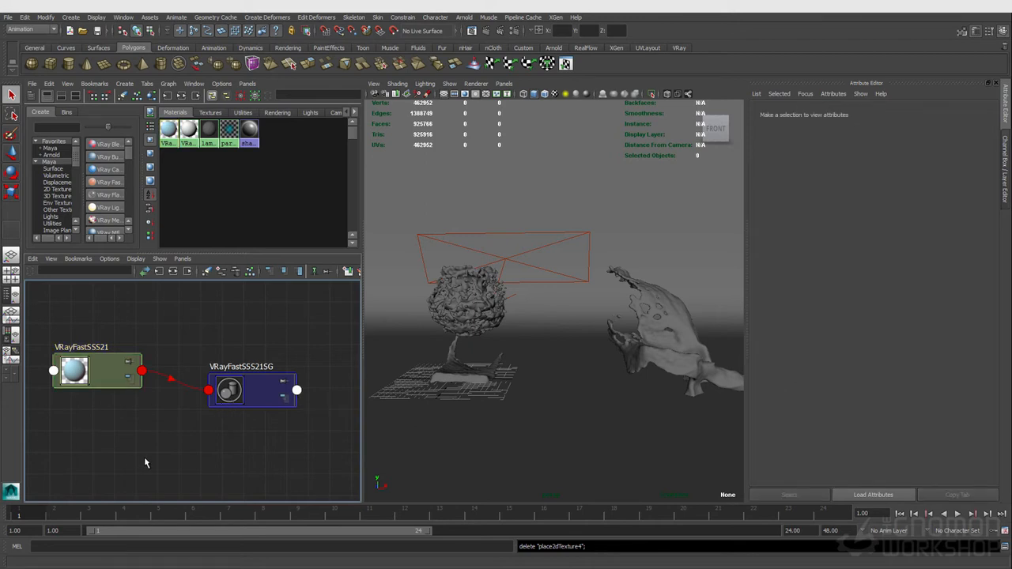
pyautogui.press('Tab')
pyautogui.write('vray')
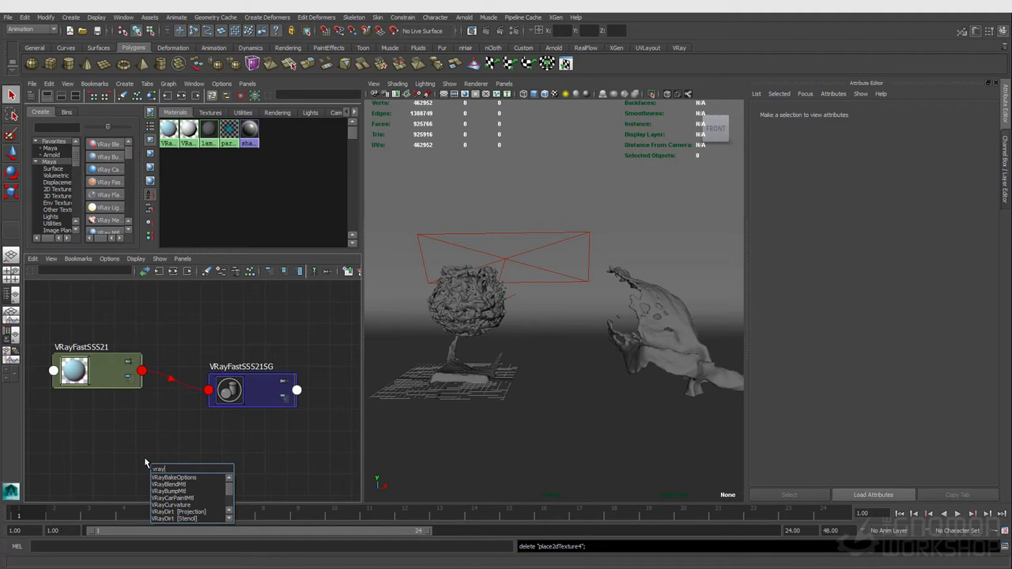
pyautogui.write('lfas')
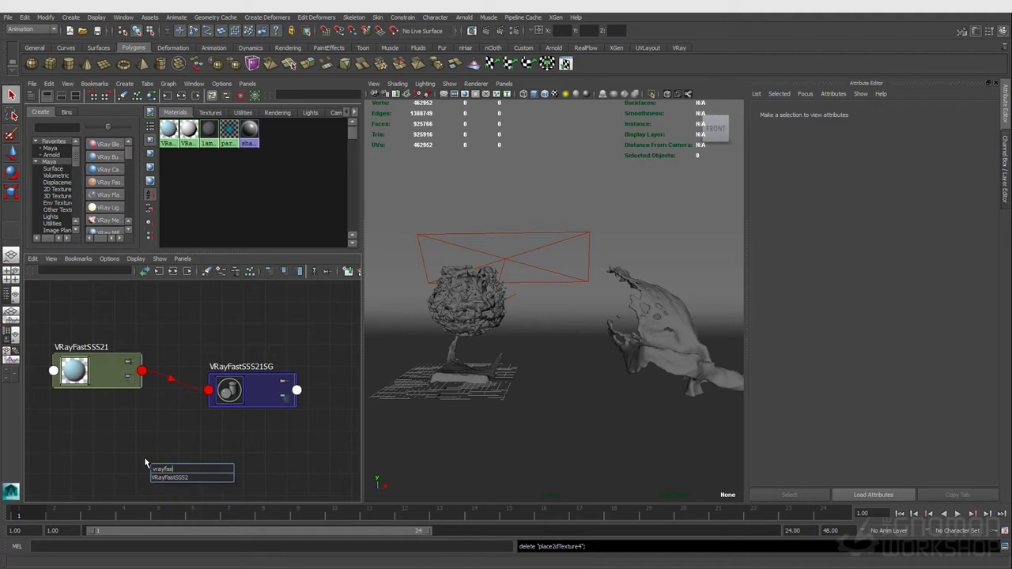
pyautogui.press('Return')
pyautogui.moveTo(209, 482); pyautogui.dragTo(227, 389)
pyautogui.press('Delete')
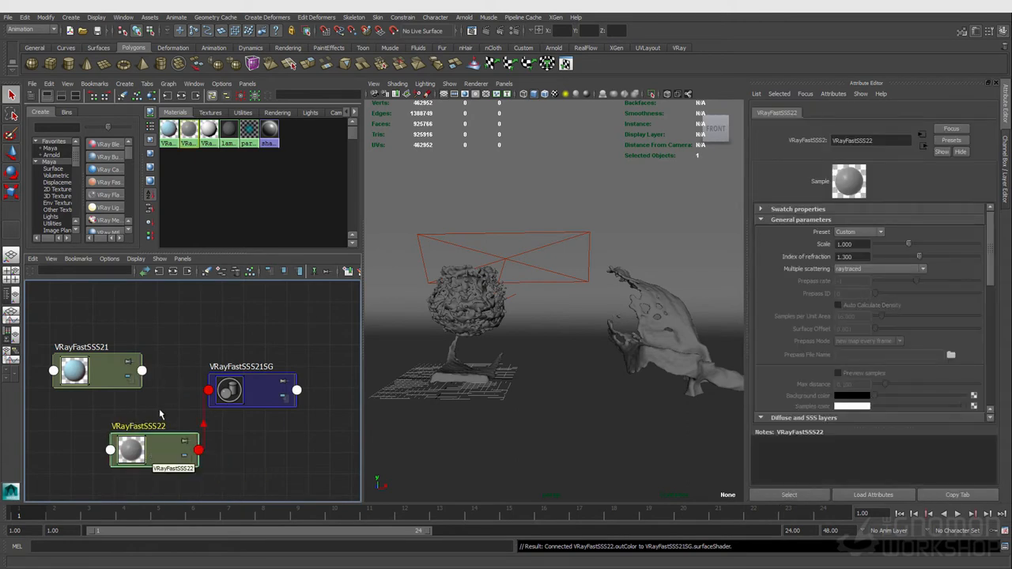
pyautogui.click(850, 421)
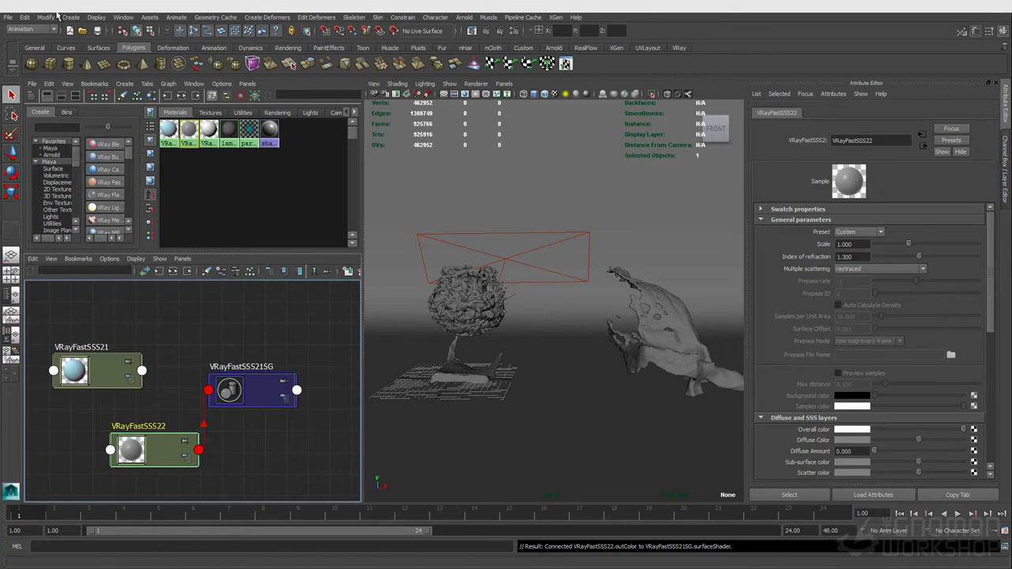
pyautogui.click(70, 16)
pyautogui.moveTo(80, 240)
pyautogui.moveTo(238, 350)
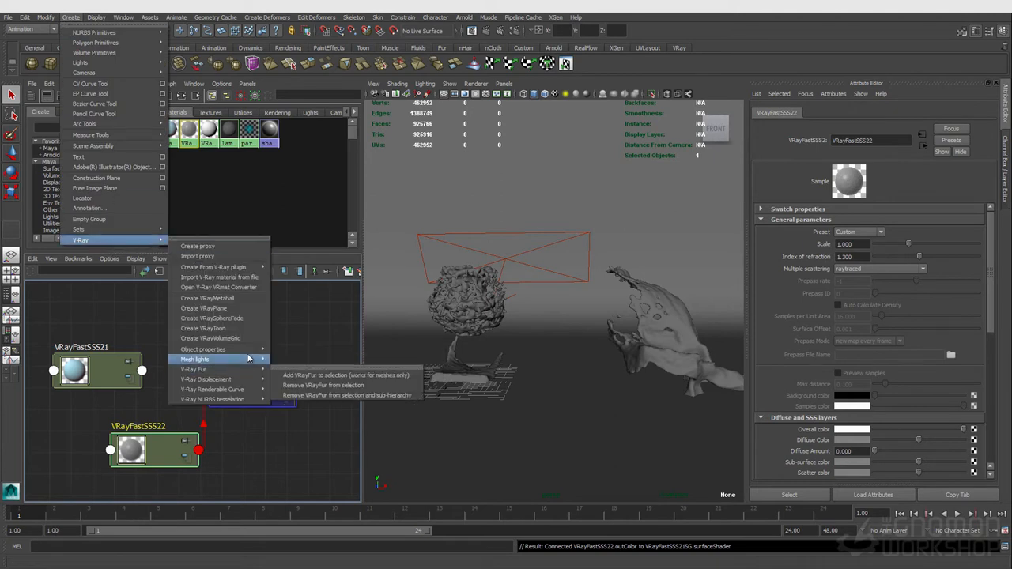
pyautogui.moveTo(249, 268)
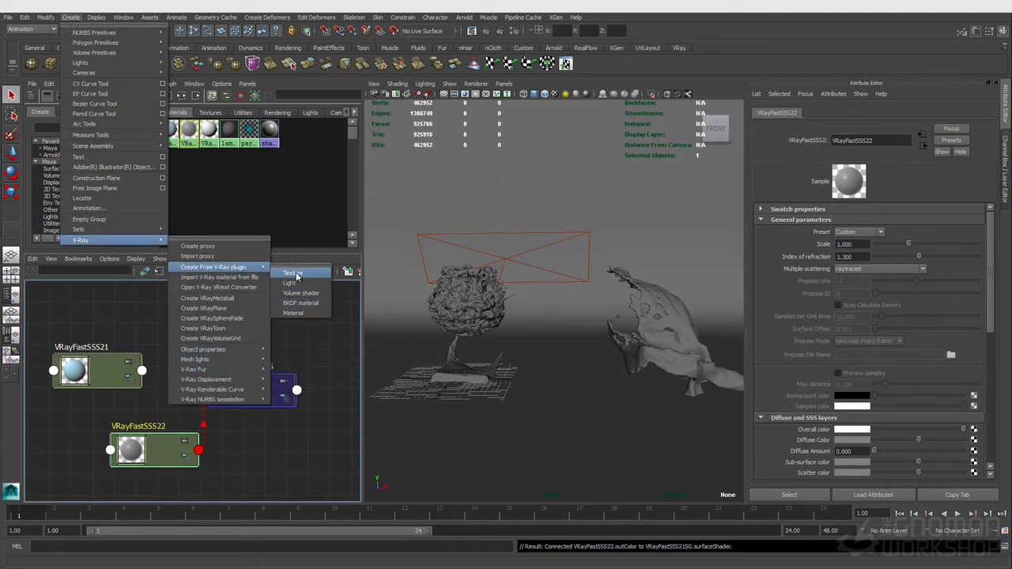
pyautogui.click(994, 282)
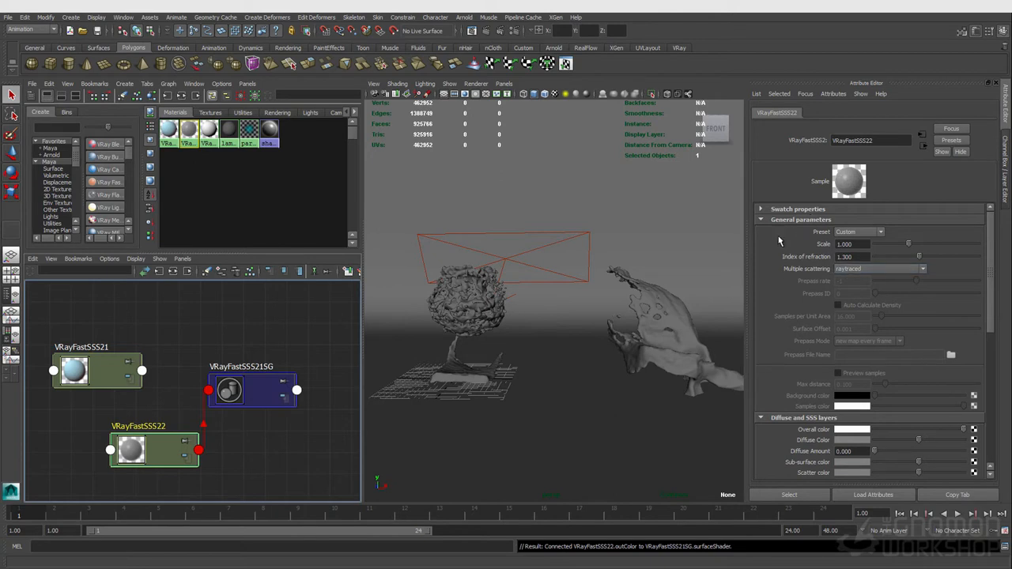
# - Try the prepass-based and object-based illumination map modes for Multiple scattering, ending on prepass-based illumination map
pyautogui.click(845, 272)
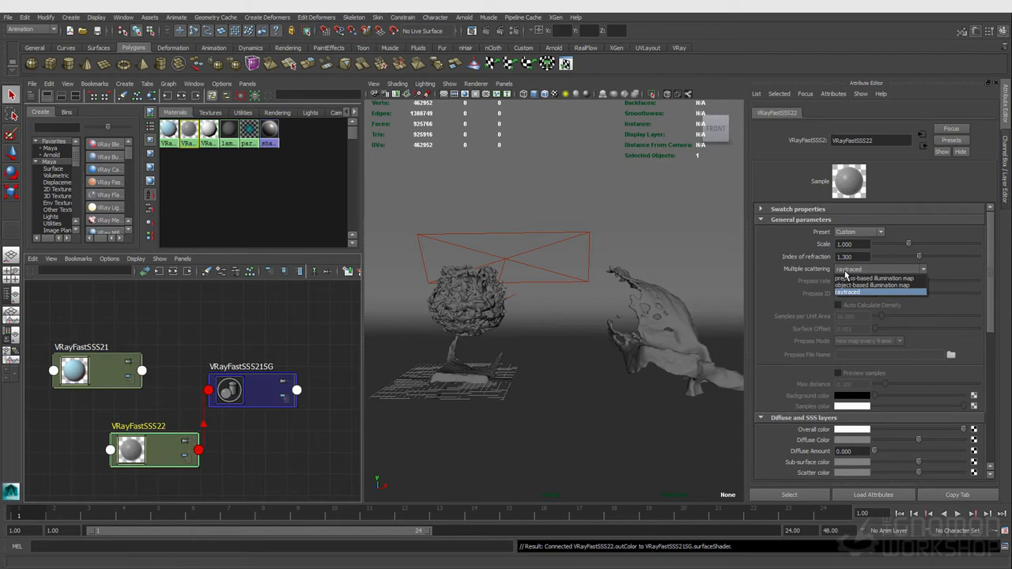
pyautogui.click(845, 273)
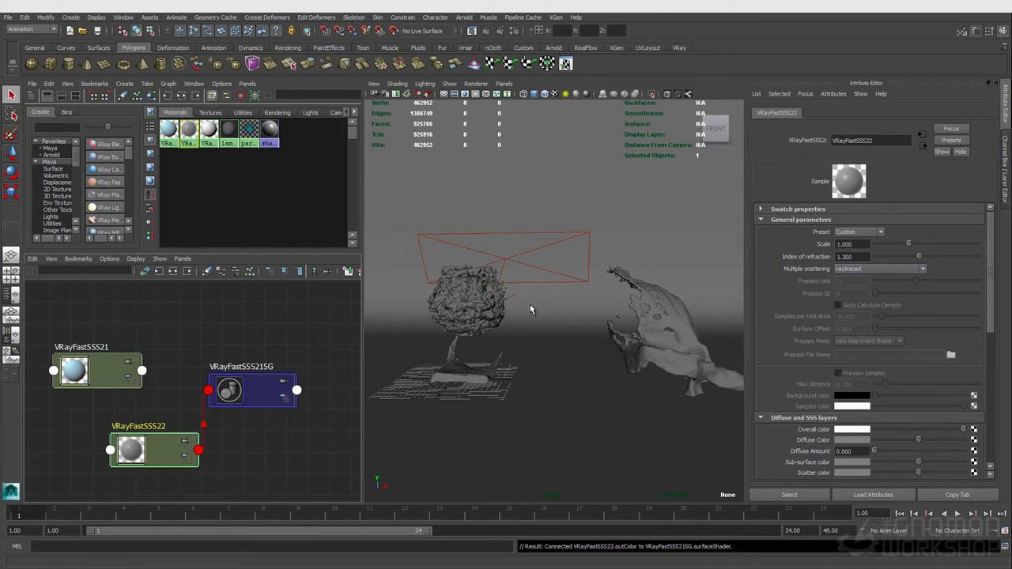
pyautogui.click(852, 272)
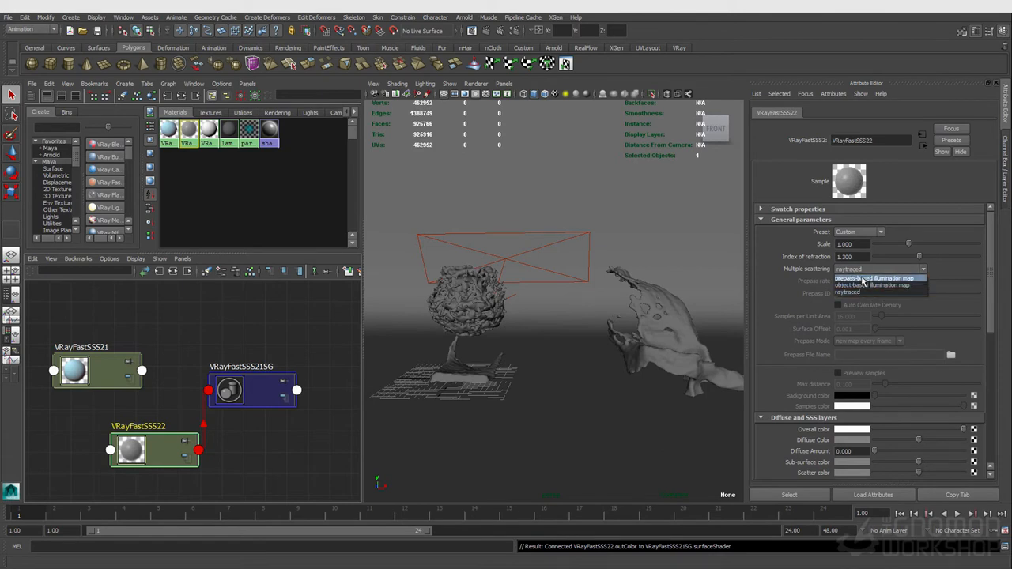
pyautogui.click(863, 279)
pyautogui.click(866, 270)
pyautogui.click(866, 284)
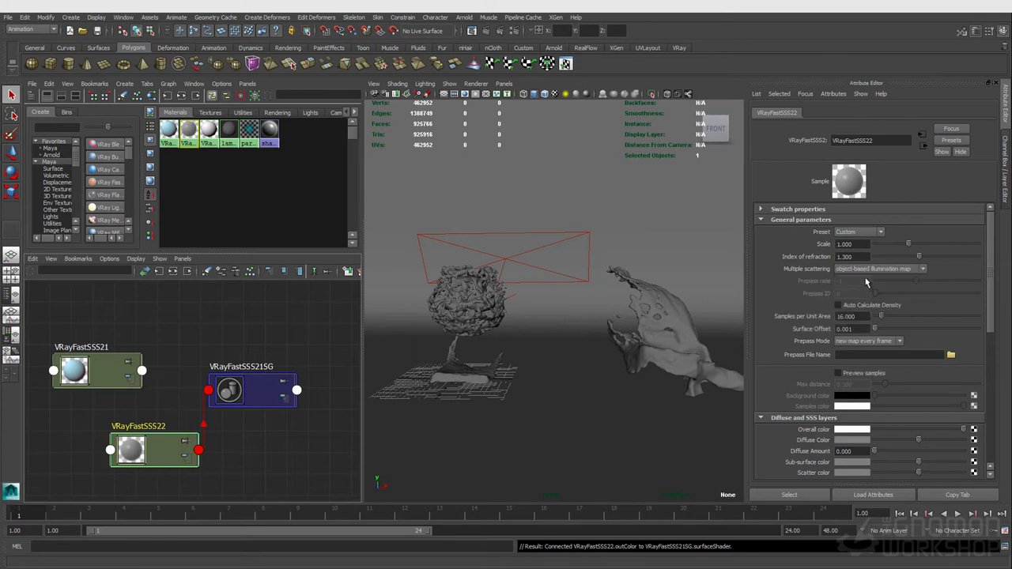
pyautogui.click(863, 270)
pyautogui.click(864, 279)
pyautogui.click(865, 270)
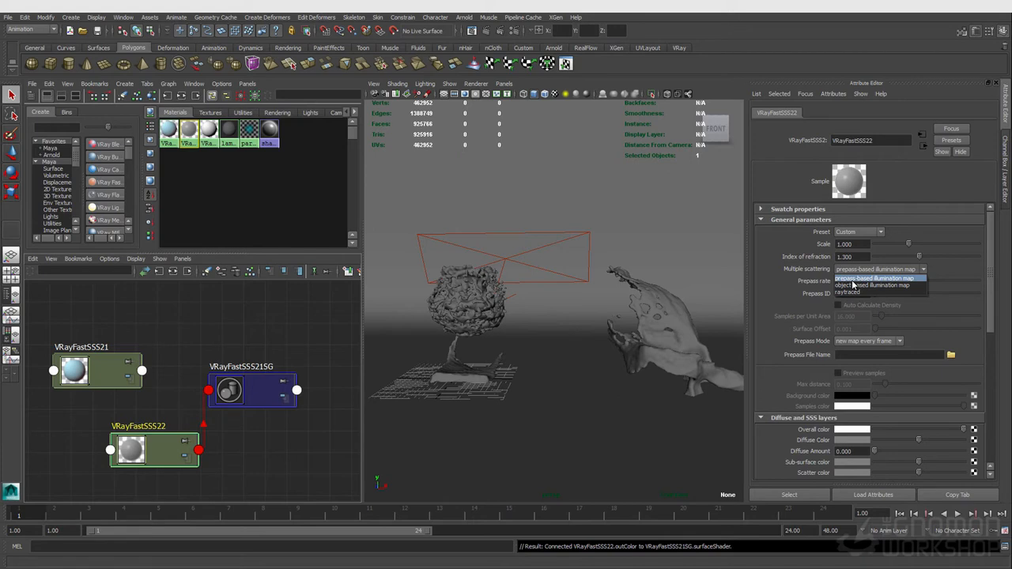
pyautogui.click(859, 279)
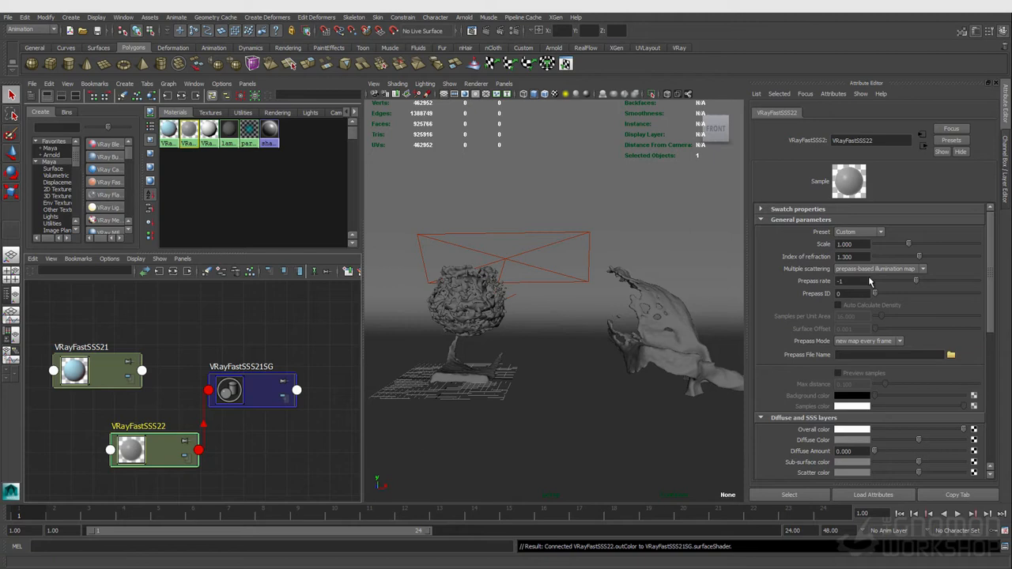
# - Inspect the Prepass Mode options and switch Multiple scattering back to raytraced
pyautogui.click(888, 344)
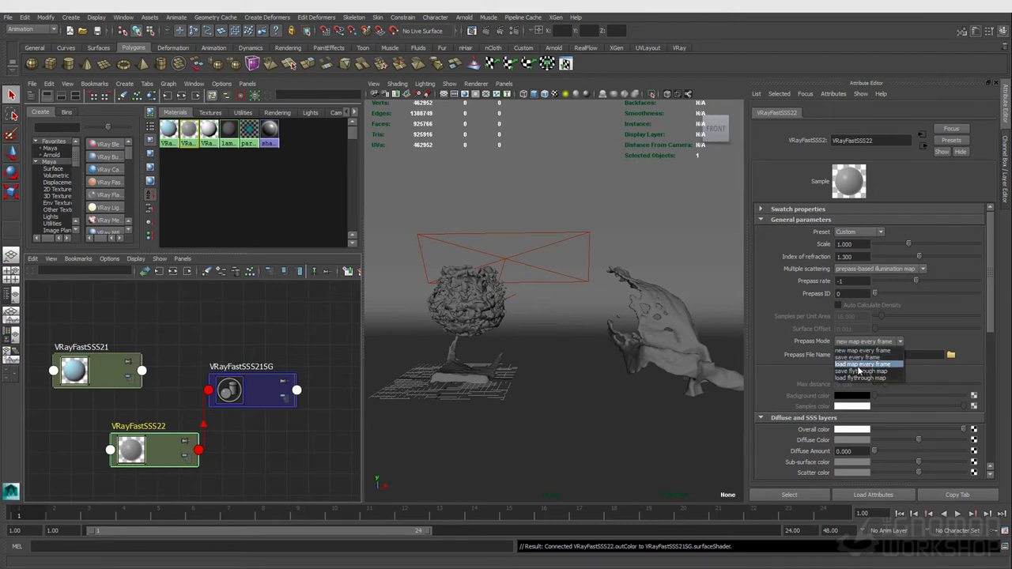
pyautogui.click(815, 335)
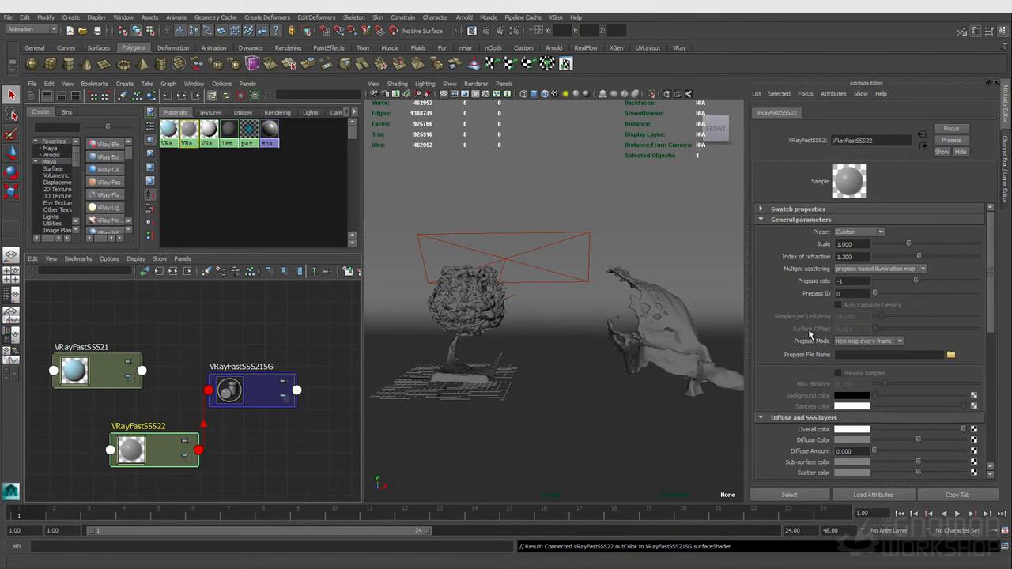
pyautogui.click(853, 270)
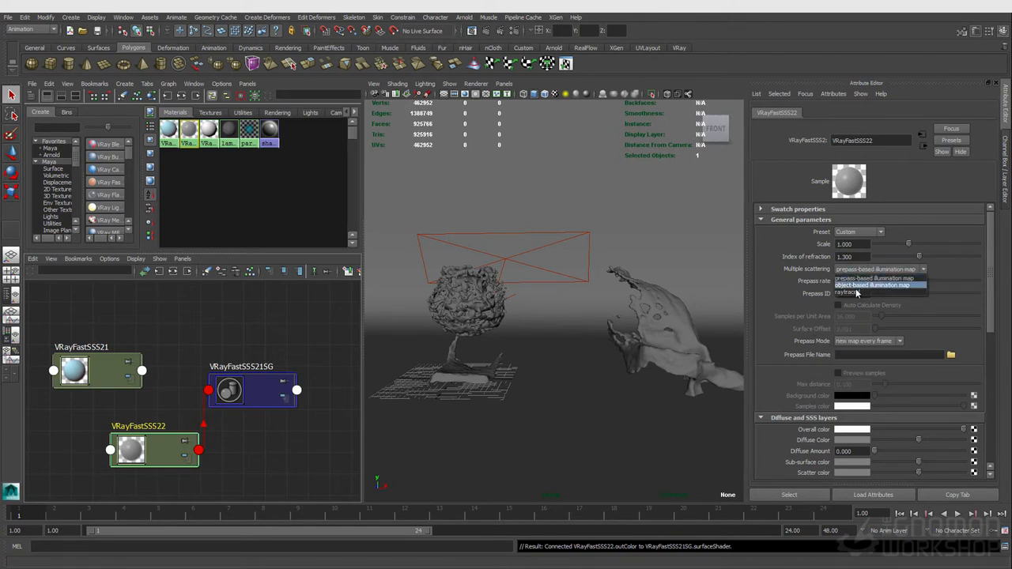
pyautogui.click(850, 291)
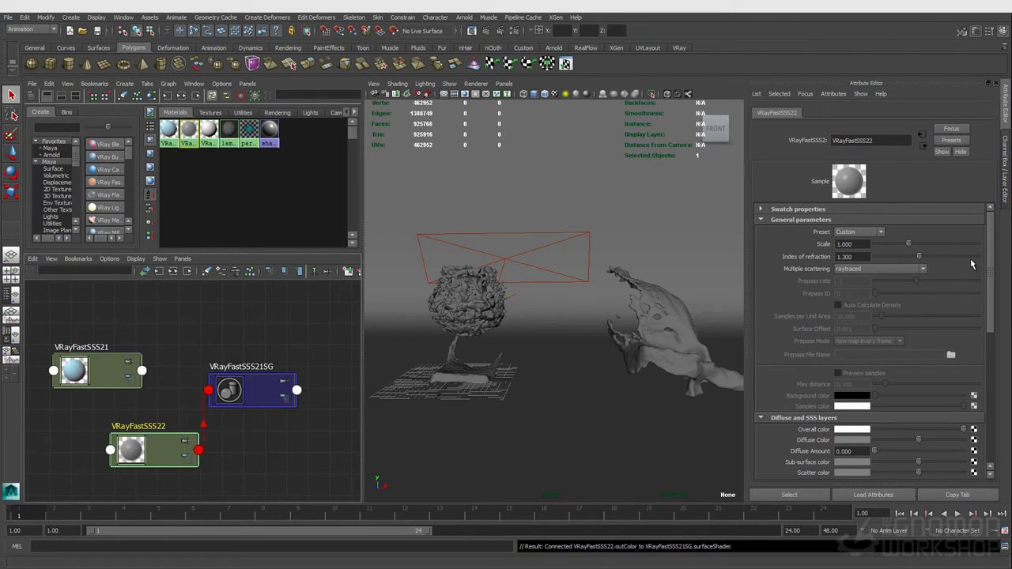
pyautogui.click(874, 271)
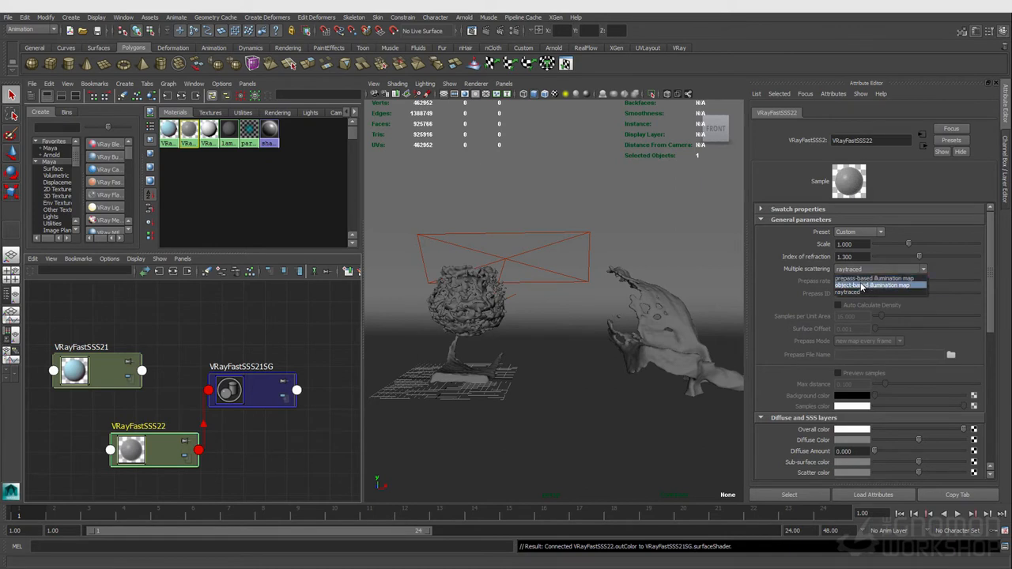
pyautogui.click(840, 271)
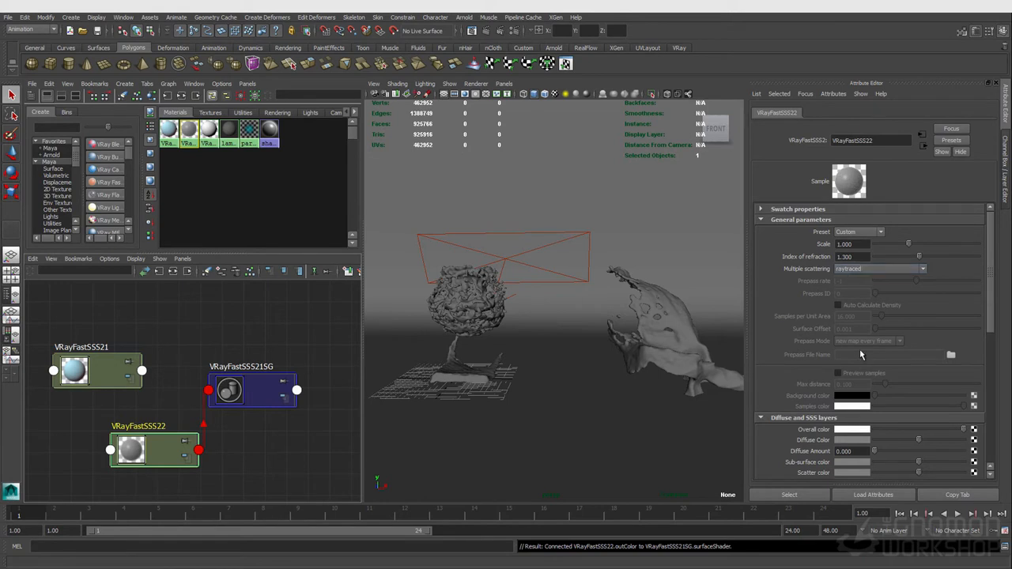
# - Apply the Milk (skimmed) preset to the new SSS shader and review its diffuse, SSS and specular layer settings
pyautogui.scroll(-1, 852, 350)
pyautogui.scroll(1, 852, 325)
pyautogui.click(856, 232)
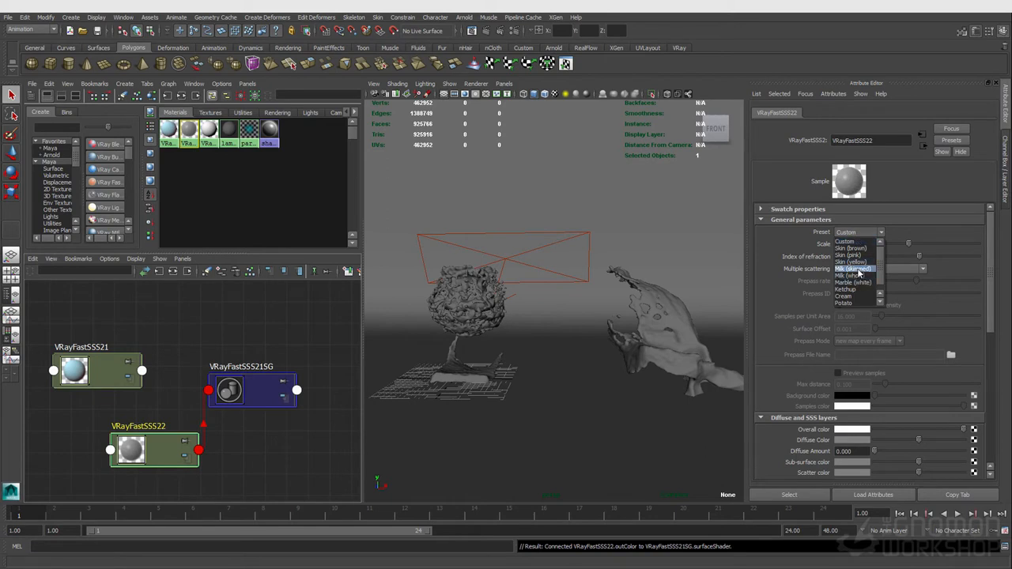
pyautogui.click(856, 269)
pyautogui.scroll(-4, 867, 392)
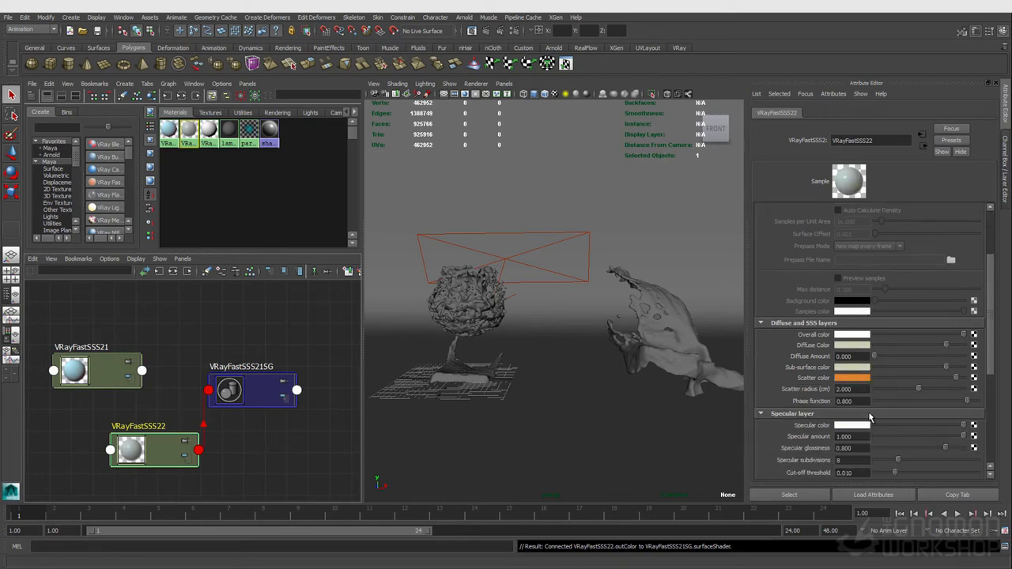
pyautogui.scroll(3, 870, 413)
pyautogui.scroll(-4, 869, 412)
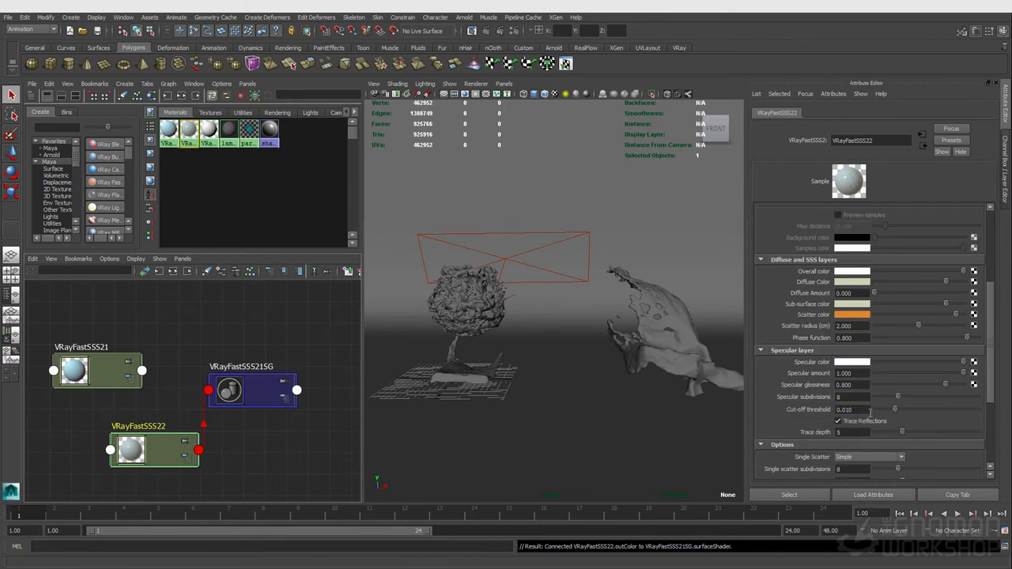
pyautogui.scroll(2, 870, 411)
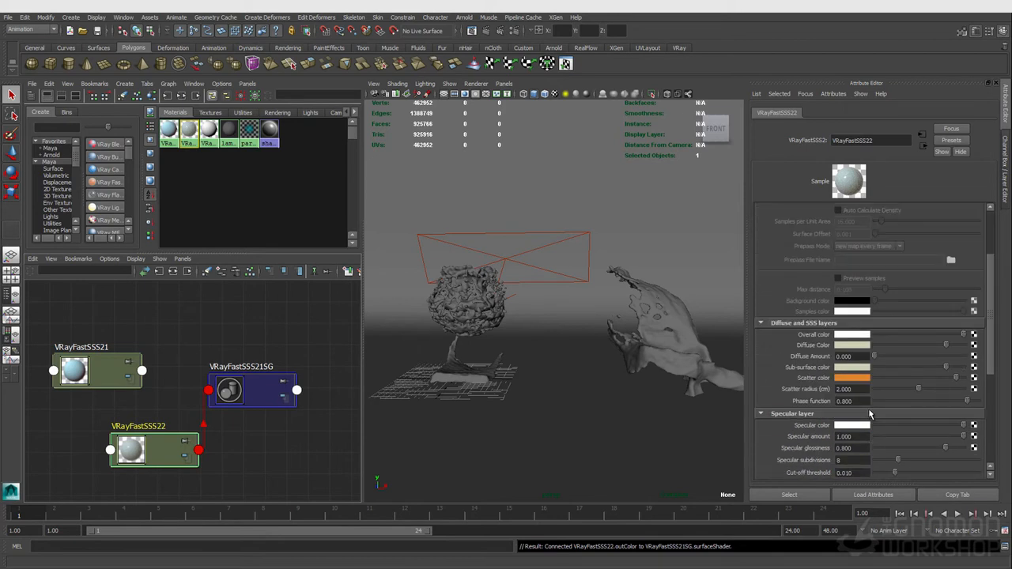
pyautogui.scroll(3, 869, 408)
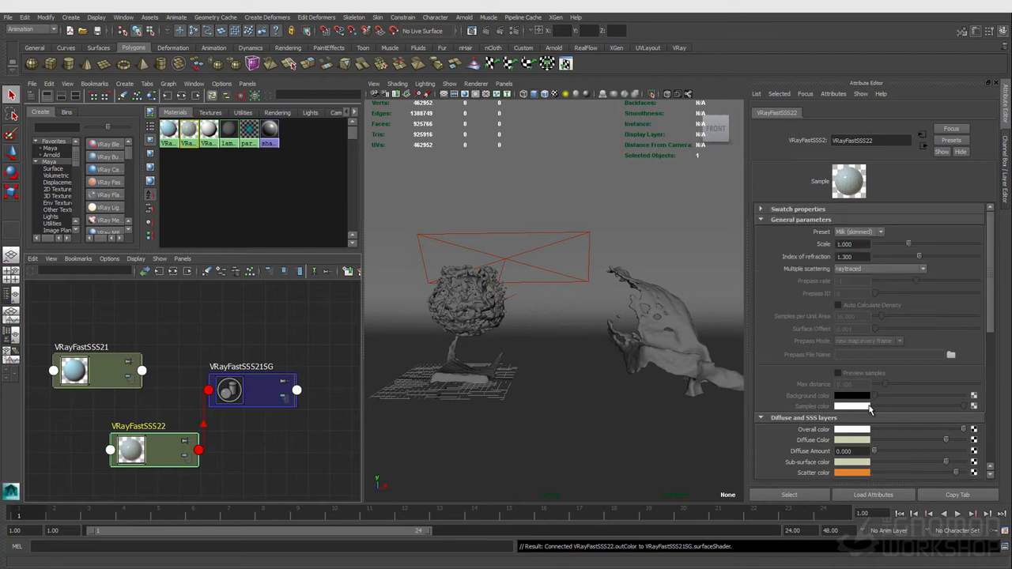
# - Cycle through the skin presets, settling on Skin (yellow), and review its diffuse and SSS colours
pyautogui.click(870, 235)
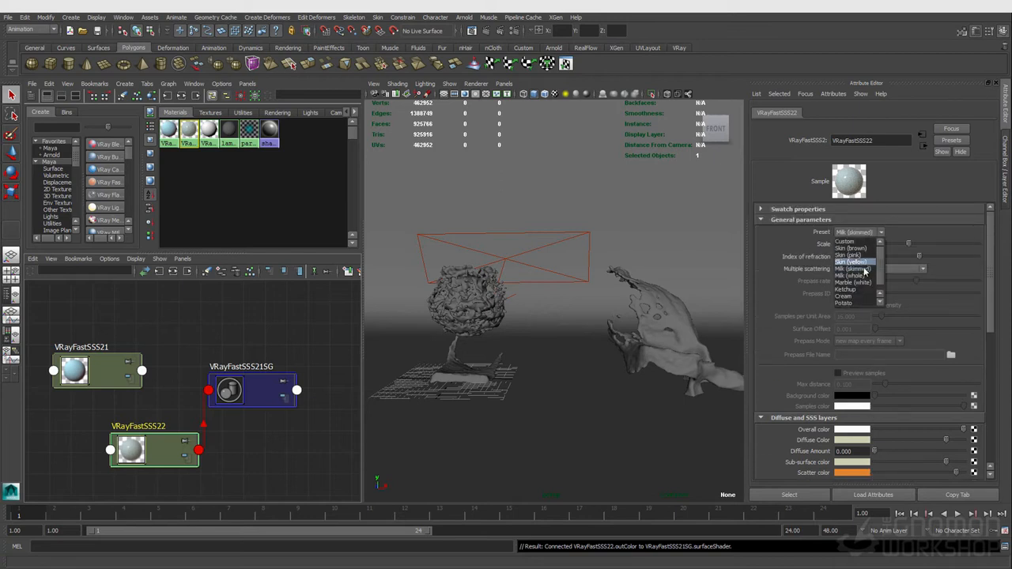
pyautogui.click(870, 244)
pyautogui.click(869, 234)
pyautogui.click(862, 248)
pyautogui.click(867, 233)
pyautogui.click(865, 256)
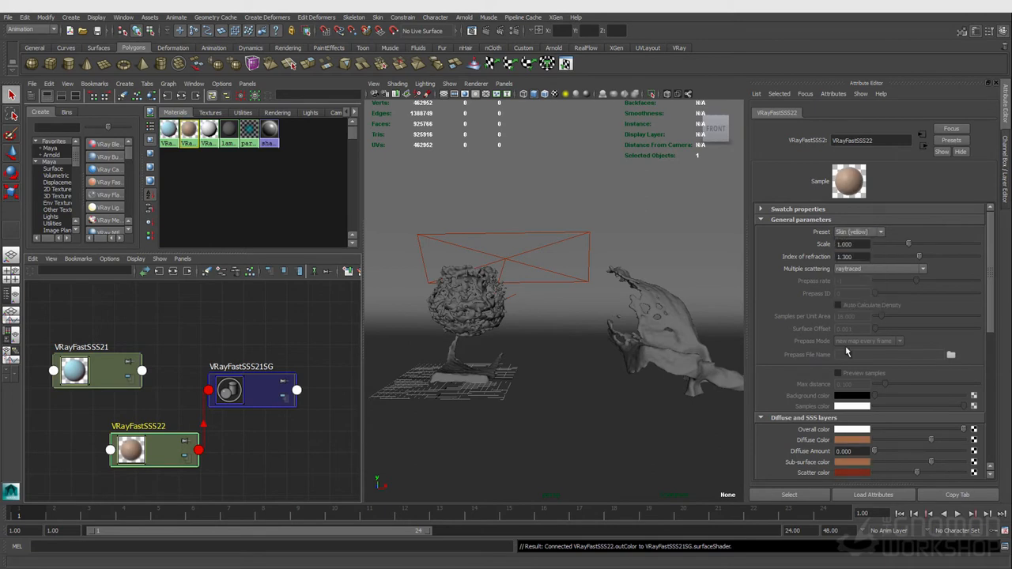
pyautogui.scroll(-3, 845, 346)
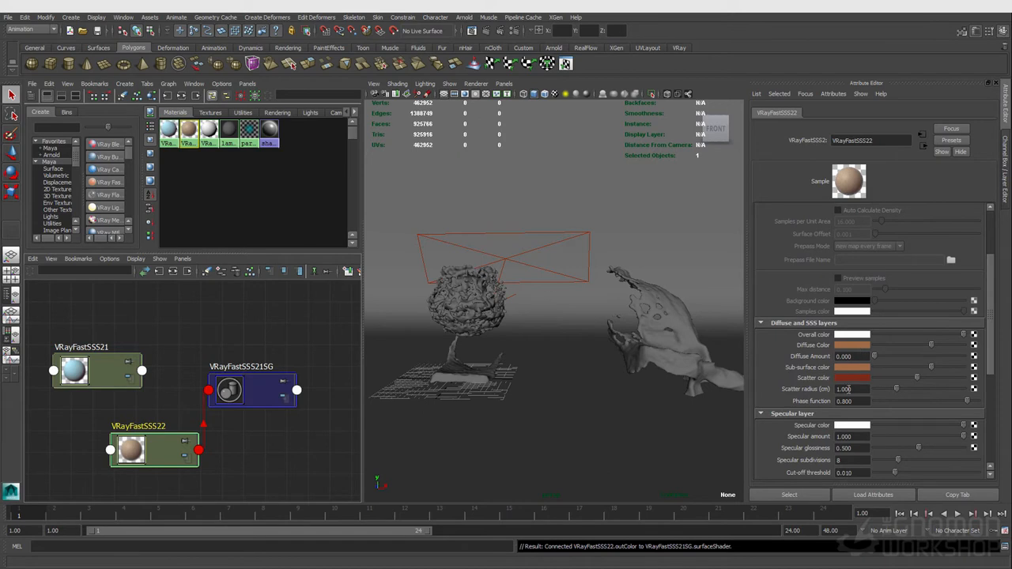
pyautogui.scroll(3, 847, 389)
# - Try the Skin (pink), Skin (brown), Ketchup, Cream and Spectralon presets in turn
pyautogui.click(866, 232)
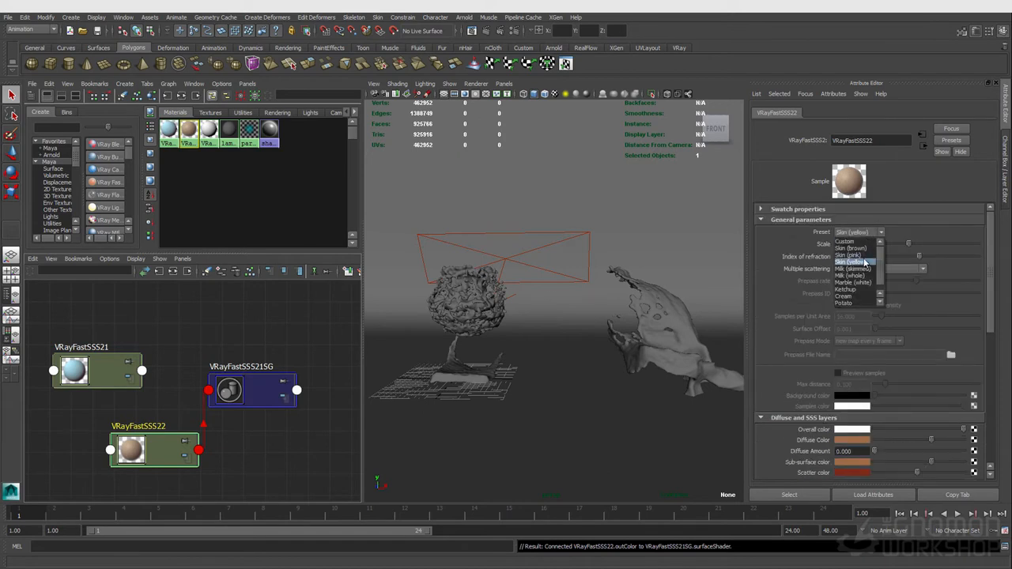
pyautogui.click(848, 255)
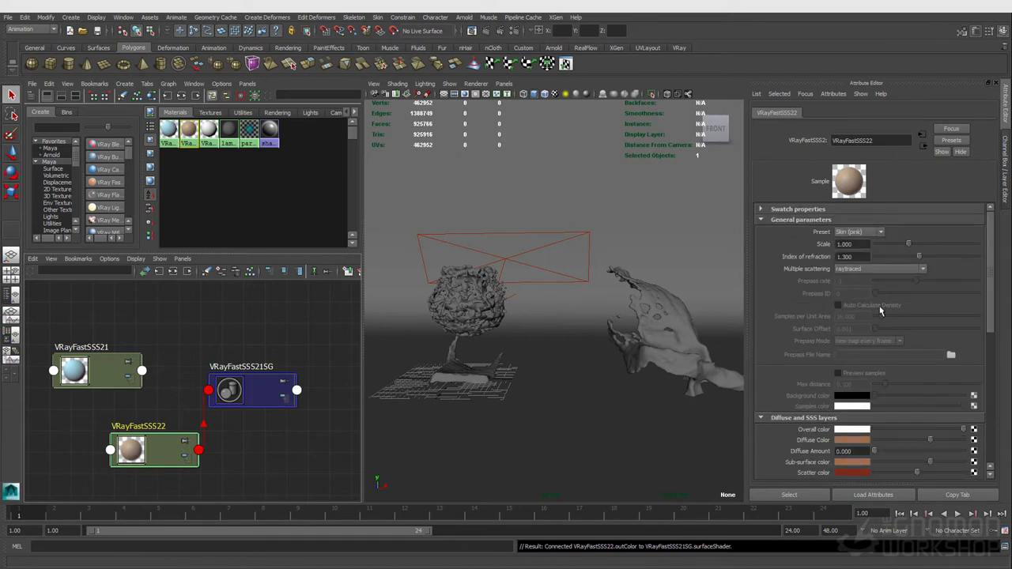
pyautogui.click(860, 233)
pyautogui.click(850, 246)
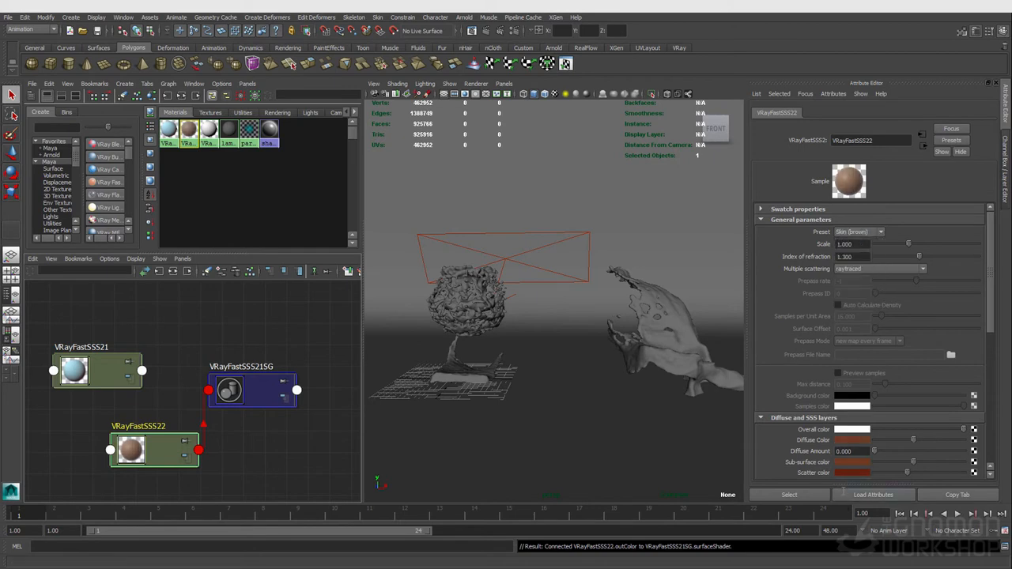
pyautogui.click(859, 232)
pyautogui.click(859, 293)
pyautogui.click(853, 233)
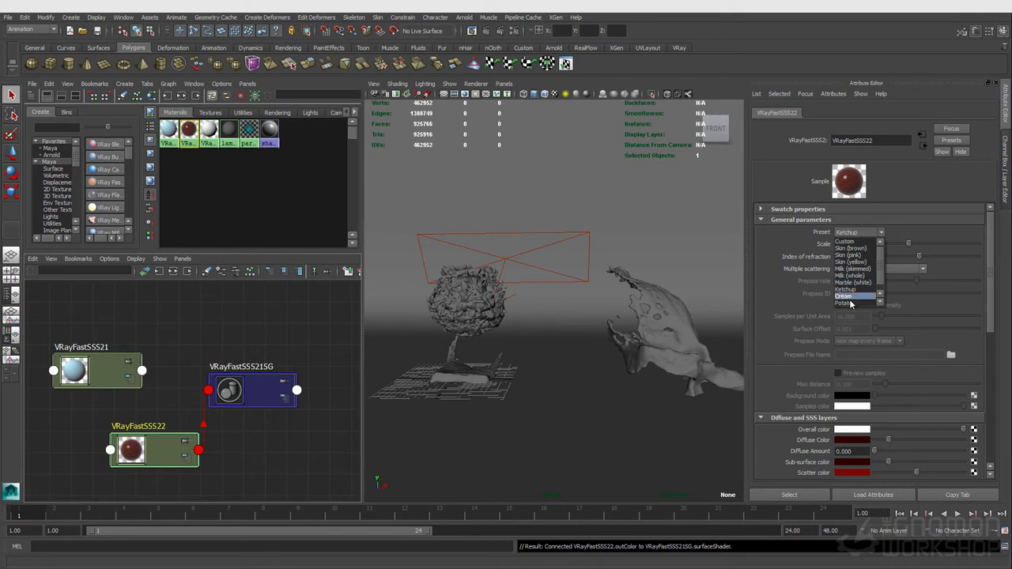
pyautogui.click(847, 298)
pyautogui.click(859, 232)
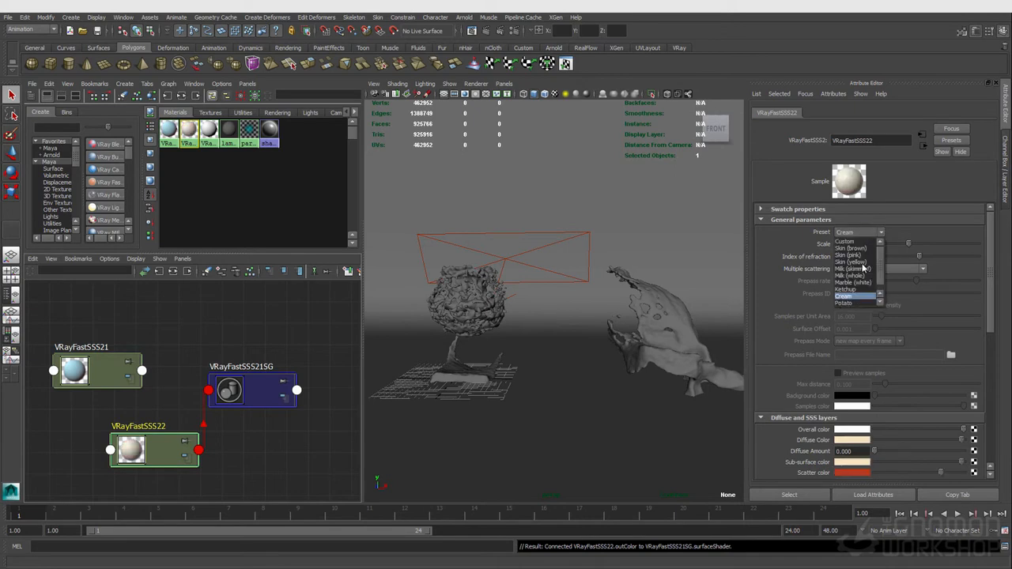
pyautogui.click(860, 303)
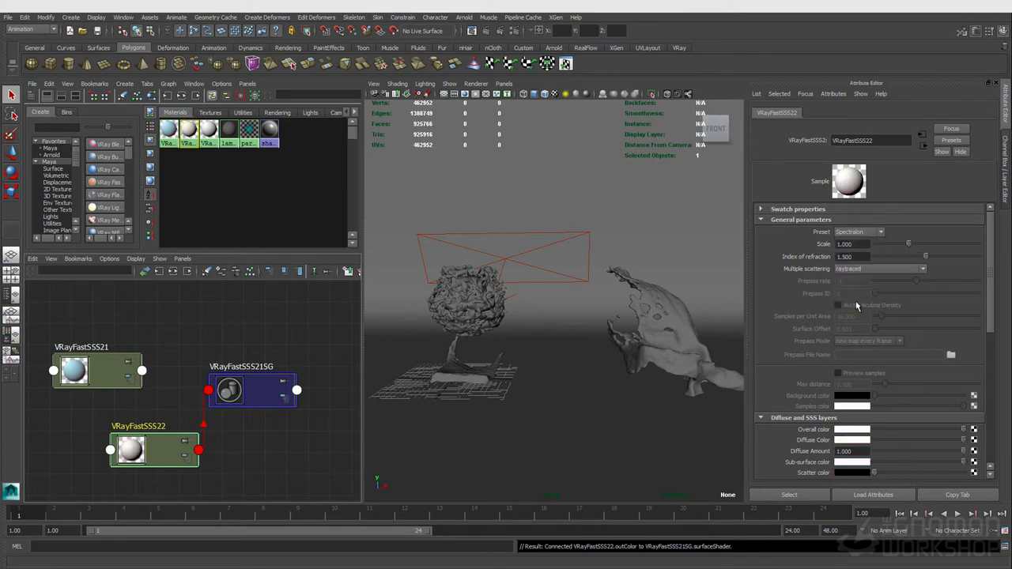
# - Switch the shader preset to Potato and then back to Spectralon
pyautogui.click(864, 234)
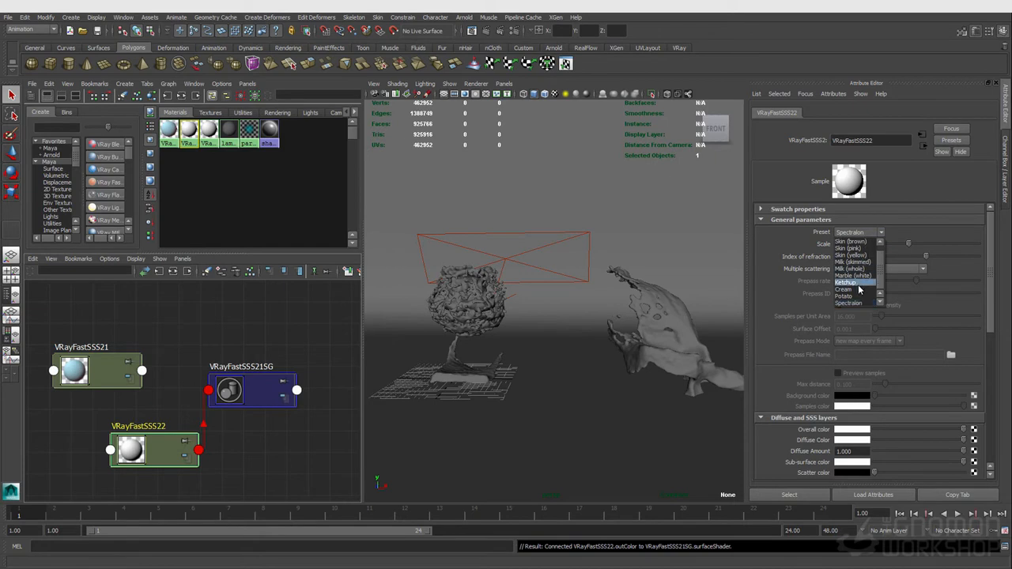
pyautogui.click(858, 297)
pyautogui.click(864, 234)
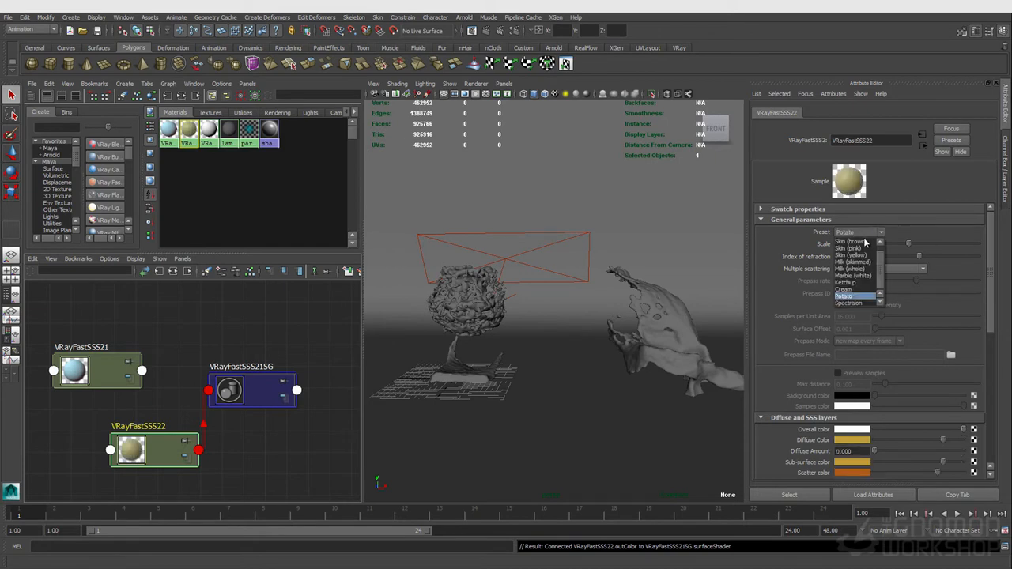
pyautogui.click(763, 234)
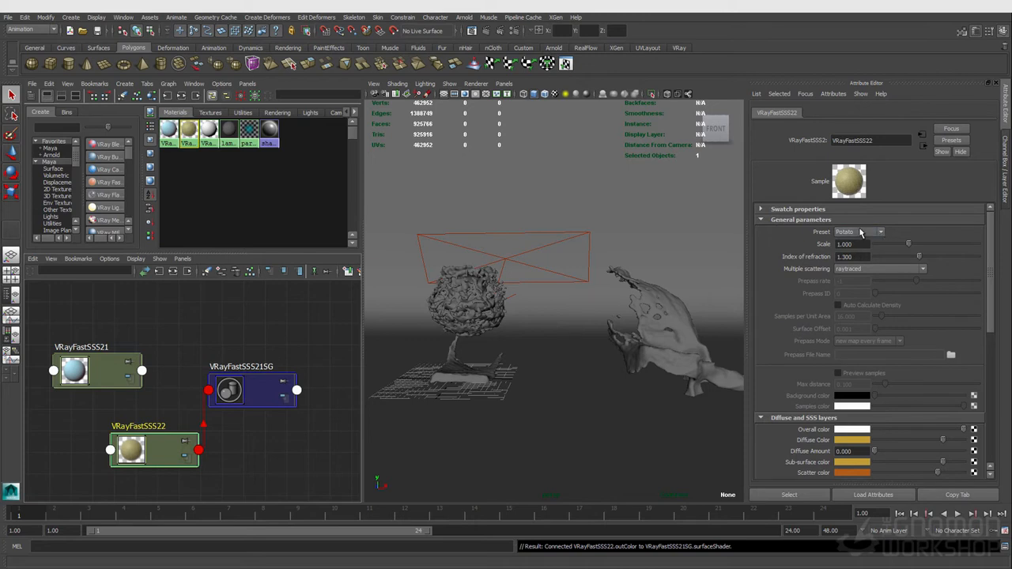
pyautogui.click(860, 234)
pyautogui.click(852, 303)
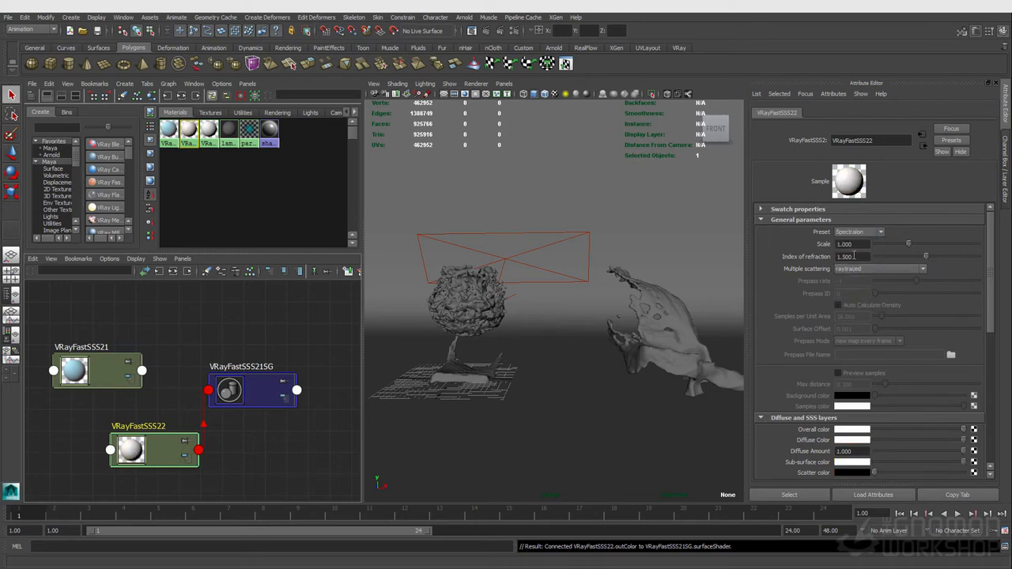
pyautogui.click(855, 232)
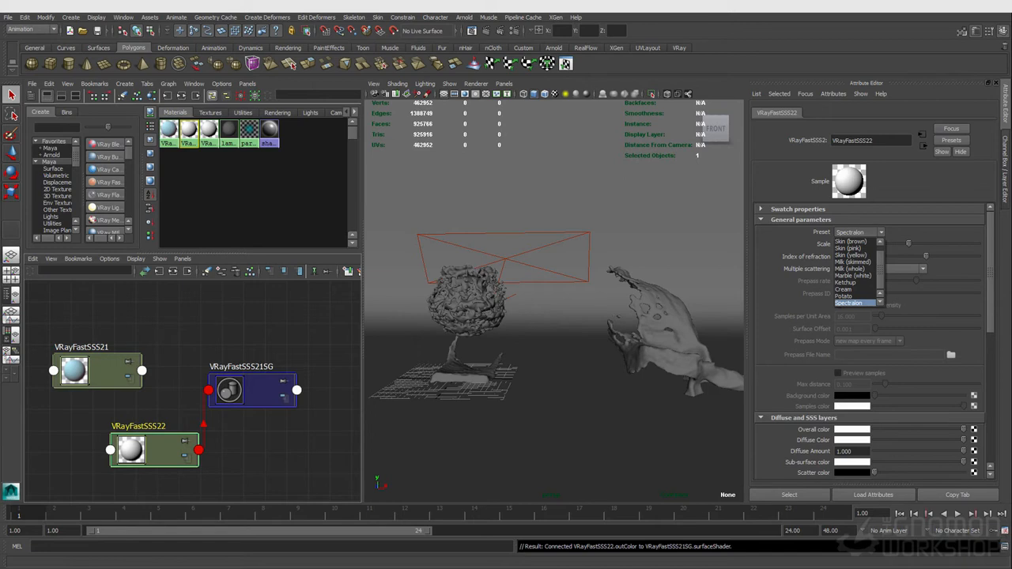
pyautogui.click(848, 303)
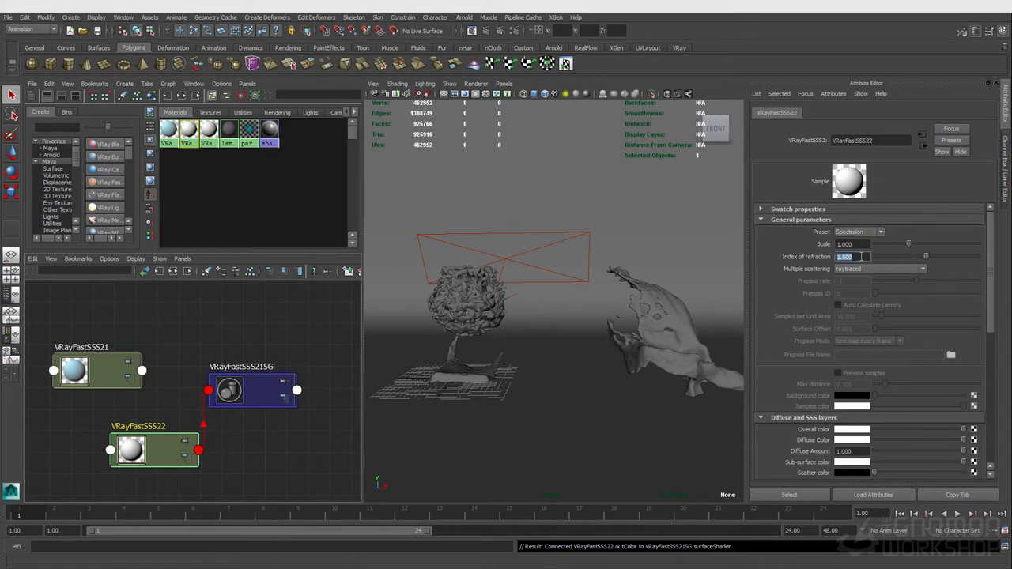
# - Set the index of refraction to 1.3, then apply the Marble (white) preset to the shader
pyautogui.write('1.3')
pyautogui.press('Return')
pyautogui.click(864, 234)
pyautogui.click(865, 244)
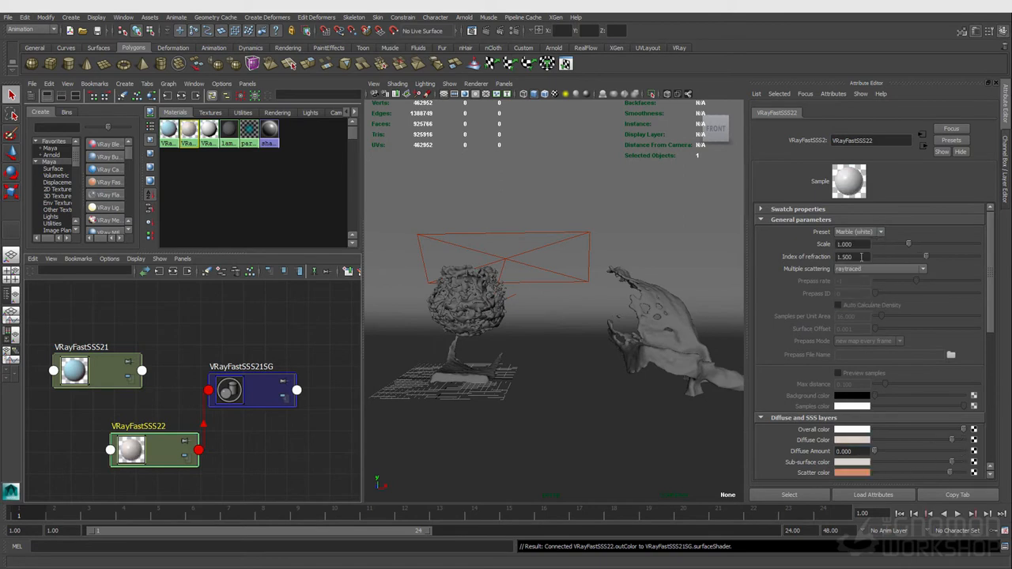
pyautogui.click(861, 234)
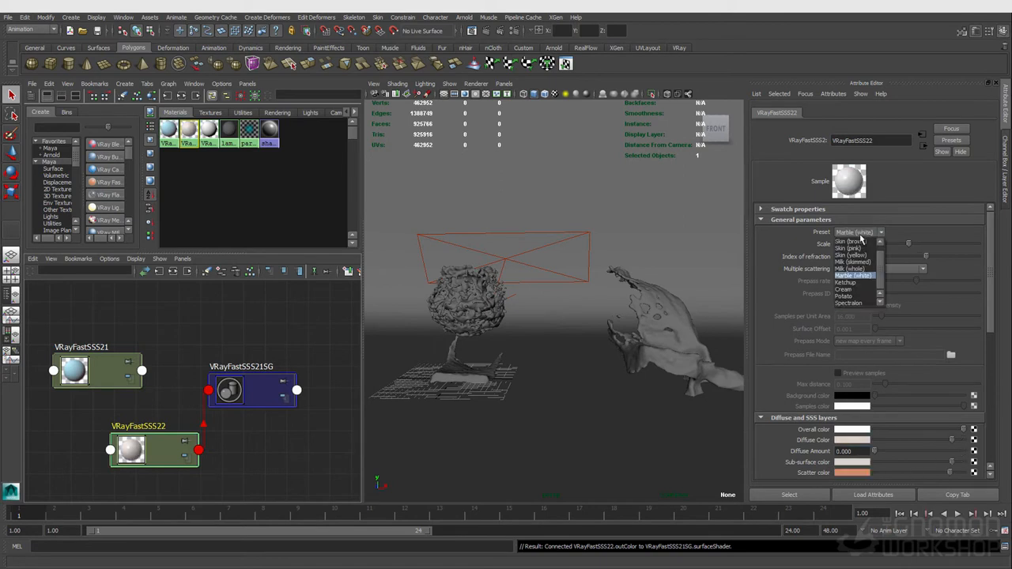
pyautogui.click(861, 235)
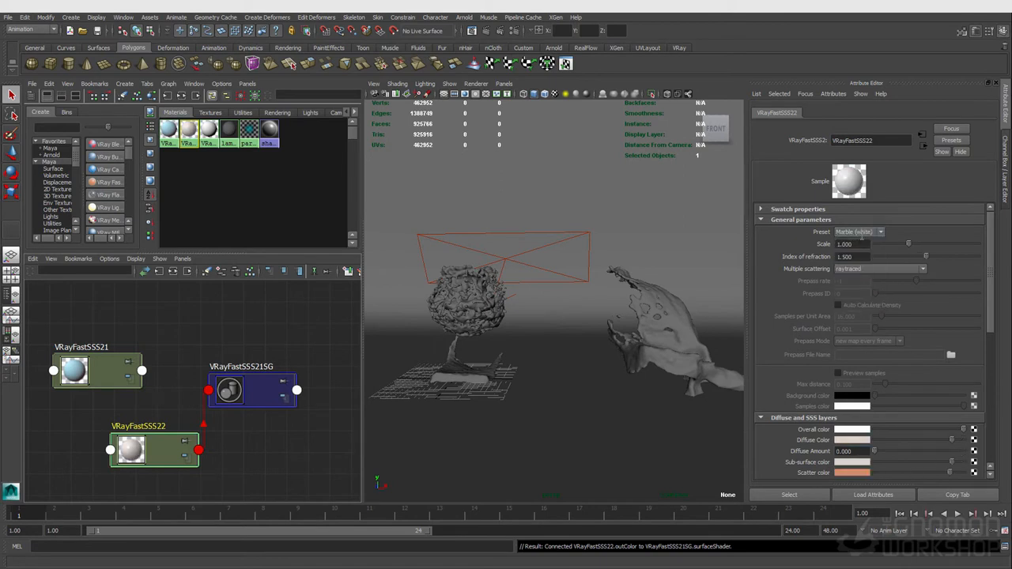
# - Apply the Milk (whole) preset to the VRayFastSSS22 shader and collapse its general parameters
pyautogui.click(864, 234)
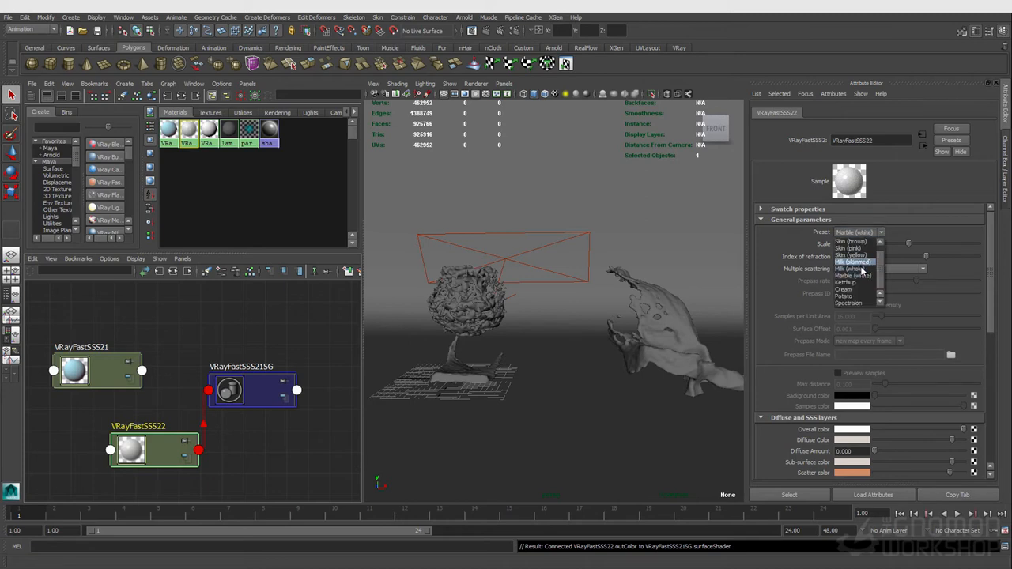
pyautogui.click(862, 270)
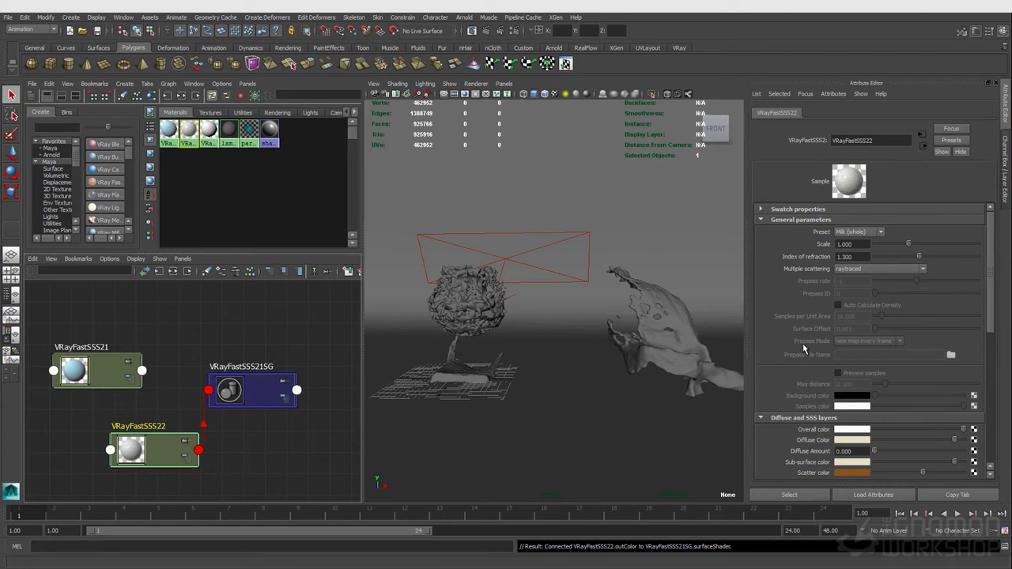
pyautogui.click(823, 221)
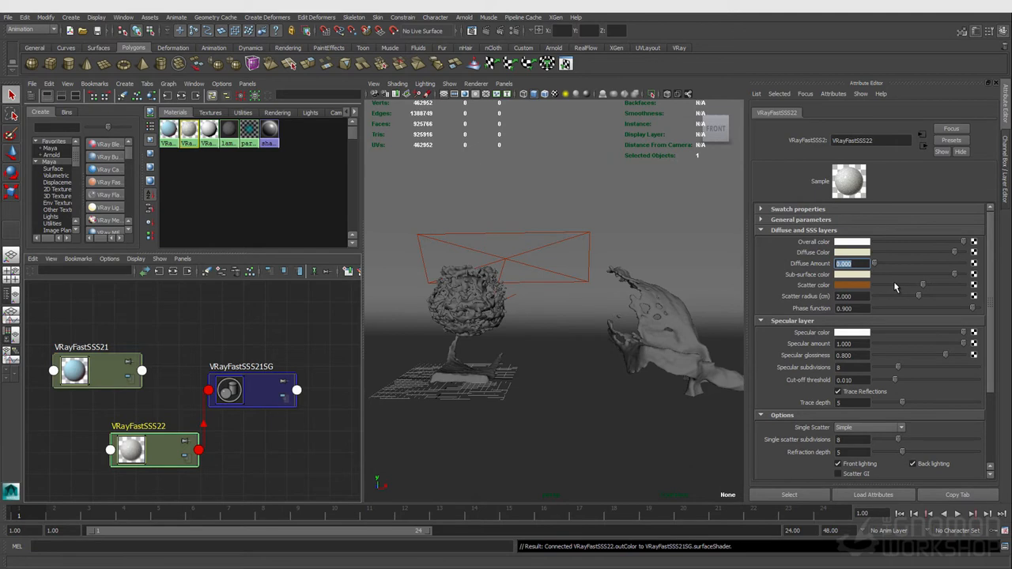
pyautogui.click(852, 296)
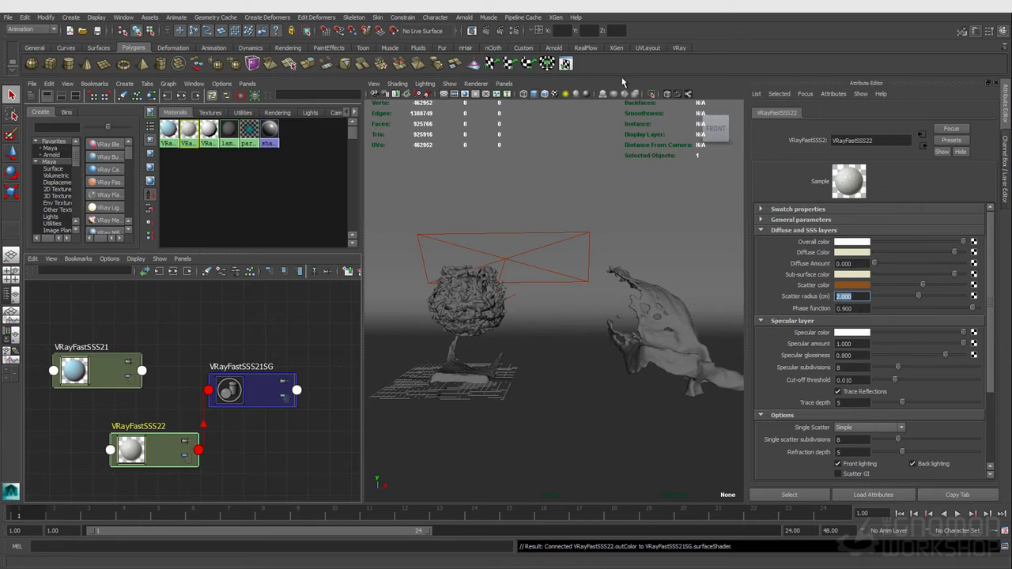
# - Open the Render Settings and show the V-Ray frame buffer with the last render
pyautogui.click(513, 31)
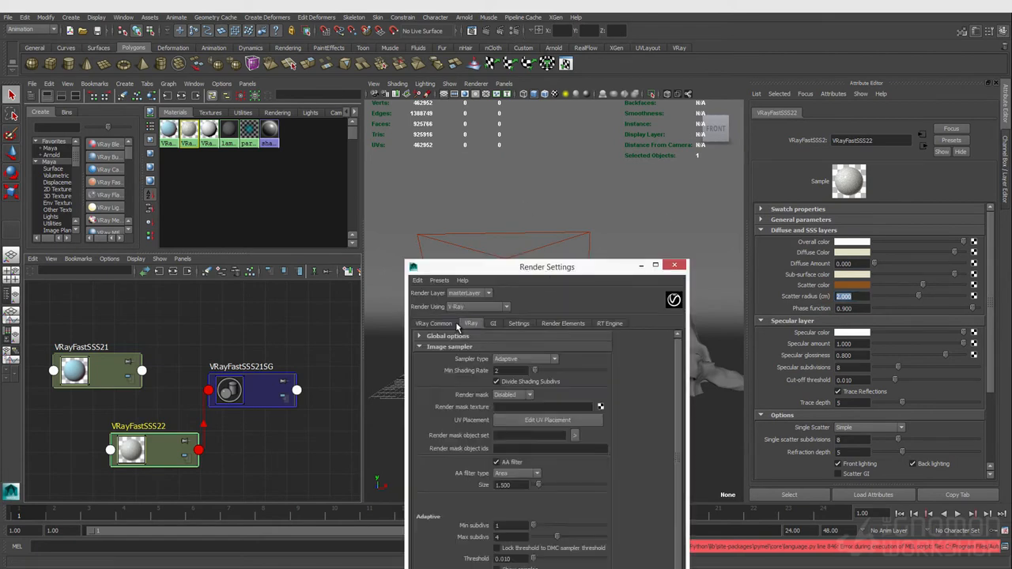
pyautogui.scroll(-3, 606, 491)
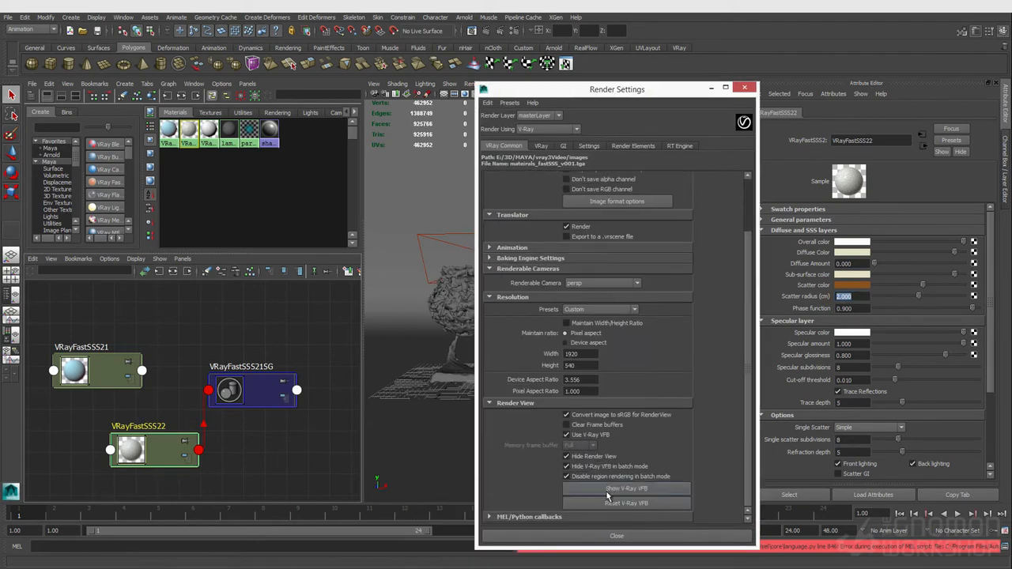
pyautogui.click(605, 488)
pyautogui.scroll(2, 473, 348)
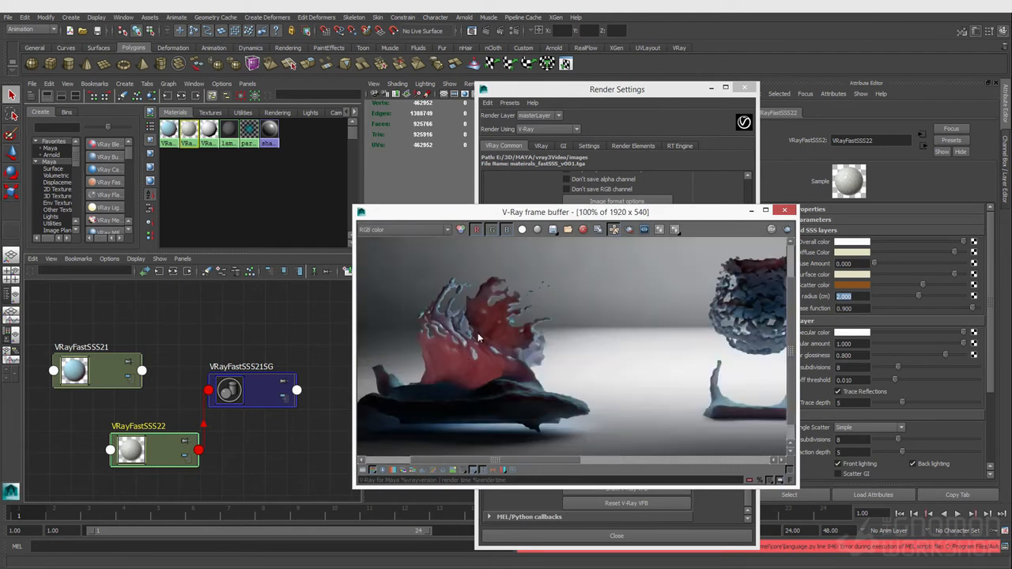
pyautogui.moveTo(541, 311); pyautogui.dragTo(549, 316, button='middle')
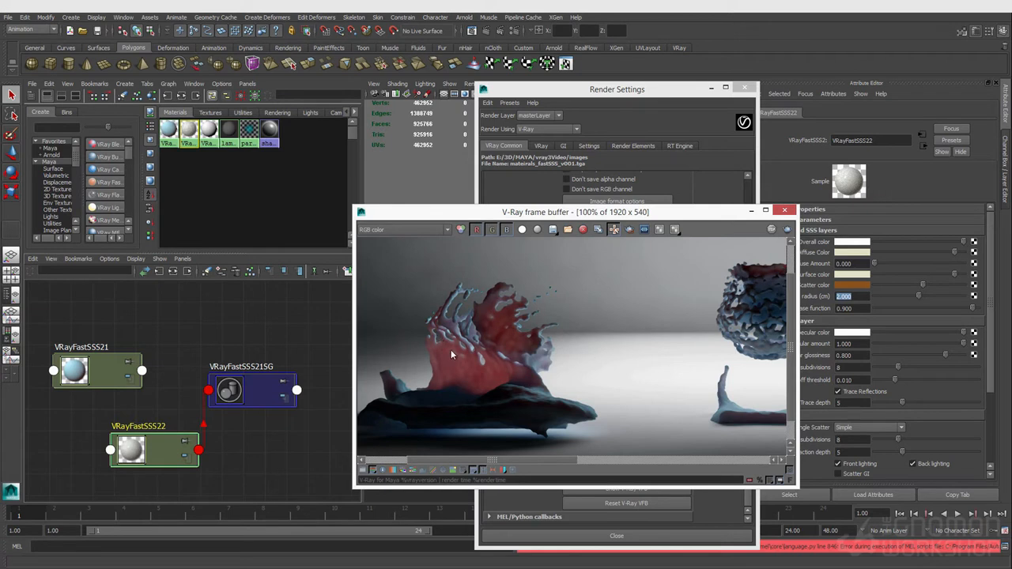
# - Select the VRayFastSSS21 shader and apply the Skin (pink) preset to it
pyautogui.click(169, 131)
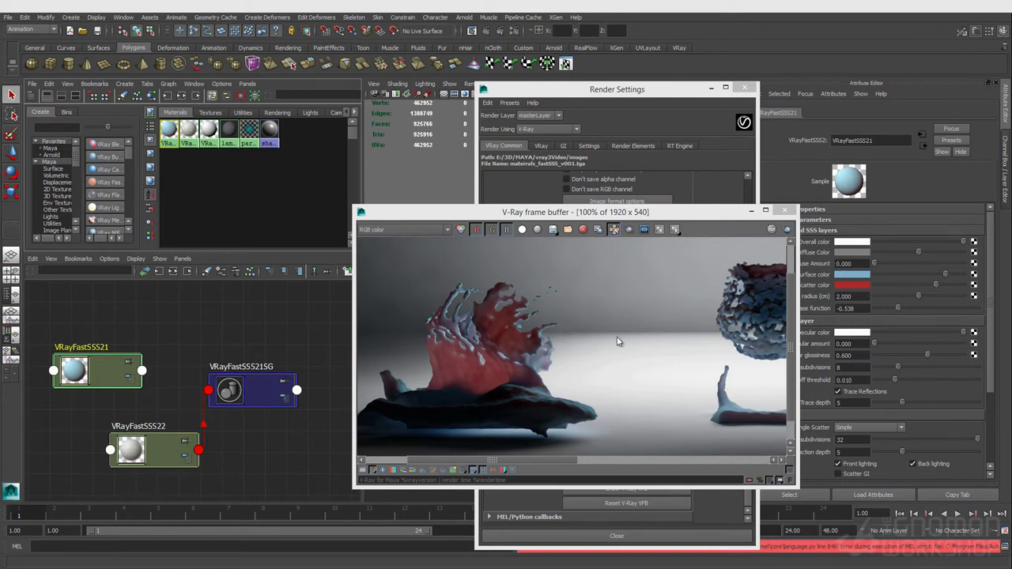
pyautogui.moveTo(647, 213); pyautogui.dragTo(536, 236)
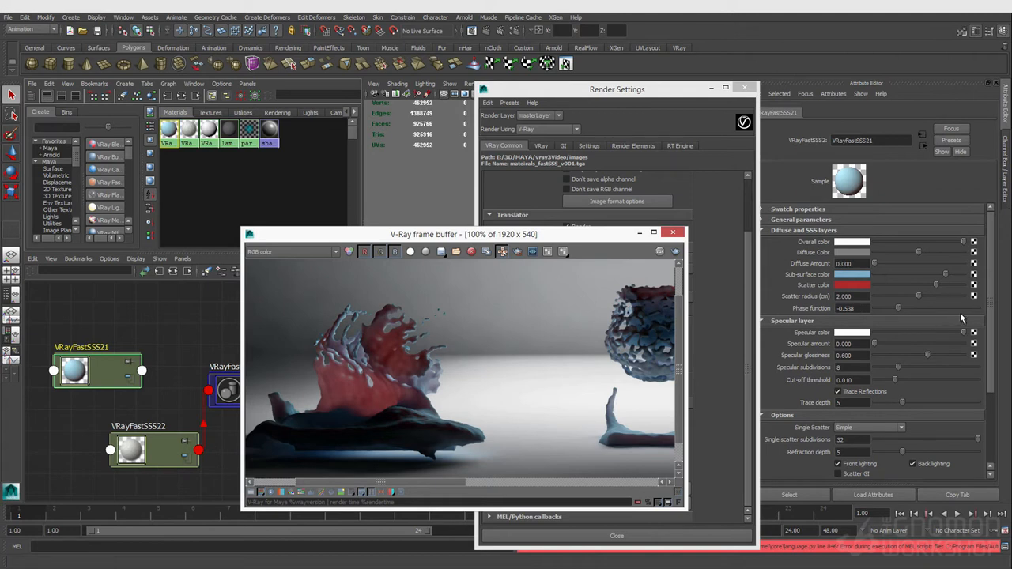
pyautogui.click(818, 221)
pyautogui.click(840, 232)
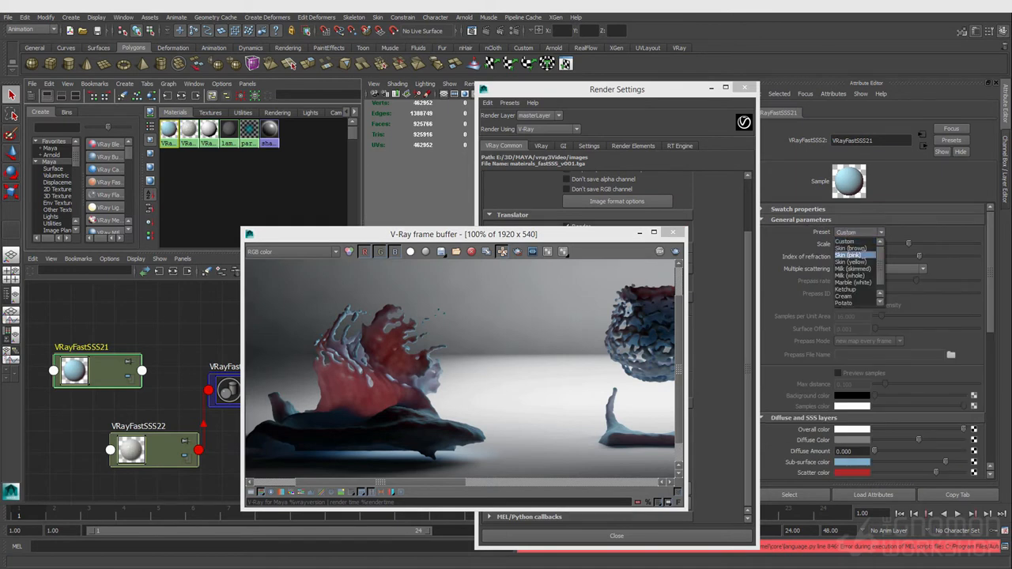
pyautogui.click(850, 261)
pyautogui.scroll(-1, 858, 427)
pyautogui.scroll(1, 855, 447)
# - Try the Ketchup and then the Milk (skimmed) presets on the VRayFastSSS21 shader
pyautogui.click(857, 232)
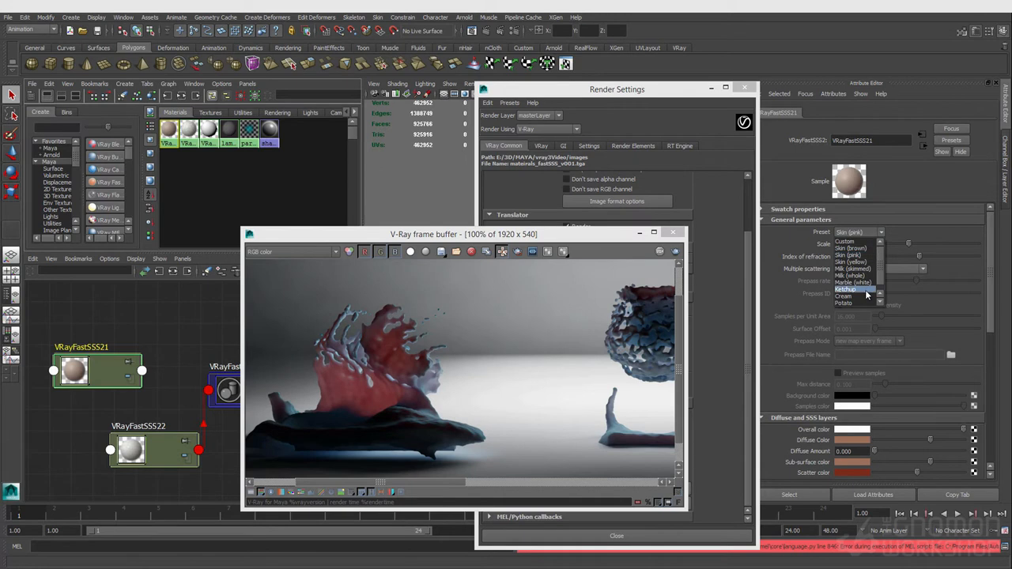
pyautogui.click(860, 297)
pyautogui.click(858, 232)
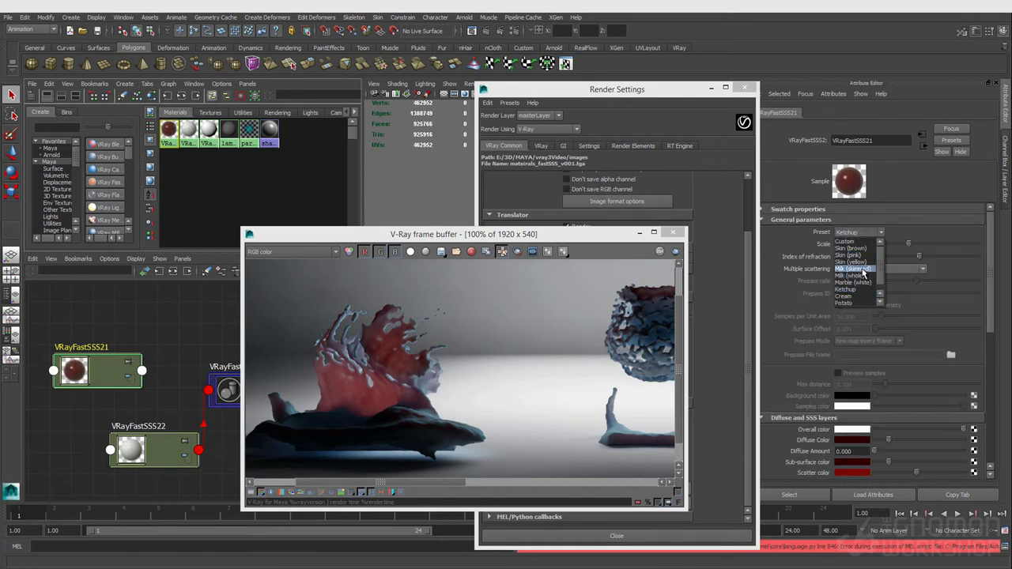
pyautogui.click(863, 273)
pyautogui.scroll(-3, 872, 334)
pyautogui.scroll(3, 872, 334)
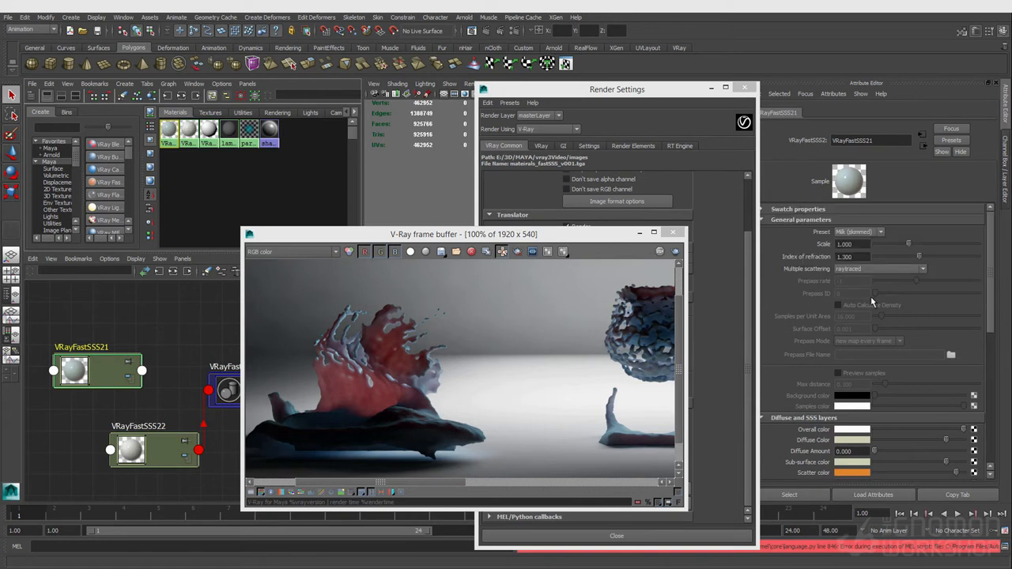
# - Apply the Marble (white) preset to the VRayFastSSS21 shader
pyautogui.click(865, 235)
pyautogui.click(865, 281)
pyautogui.scroll(-3, 866, 285)
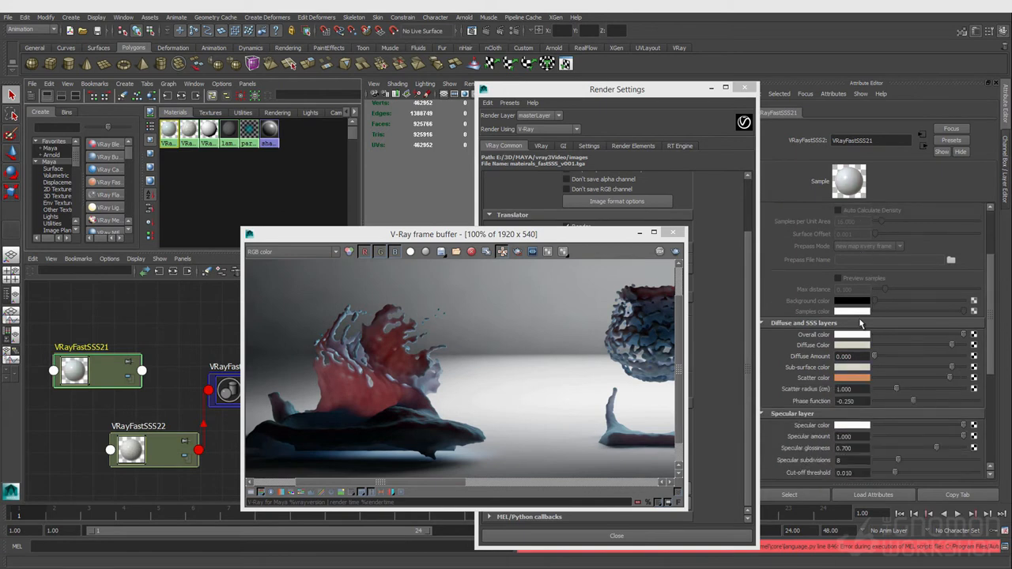
# - Try a green diffuse colour with the diffuse amount raised to 1
pyautogui.click(846, 401)
pyautogui.click(853, 345)
pyautogui.click(834, 324)
pyautogui.moveTo(874, 355); pyautogui.dragTo(999, 365)
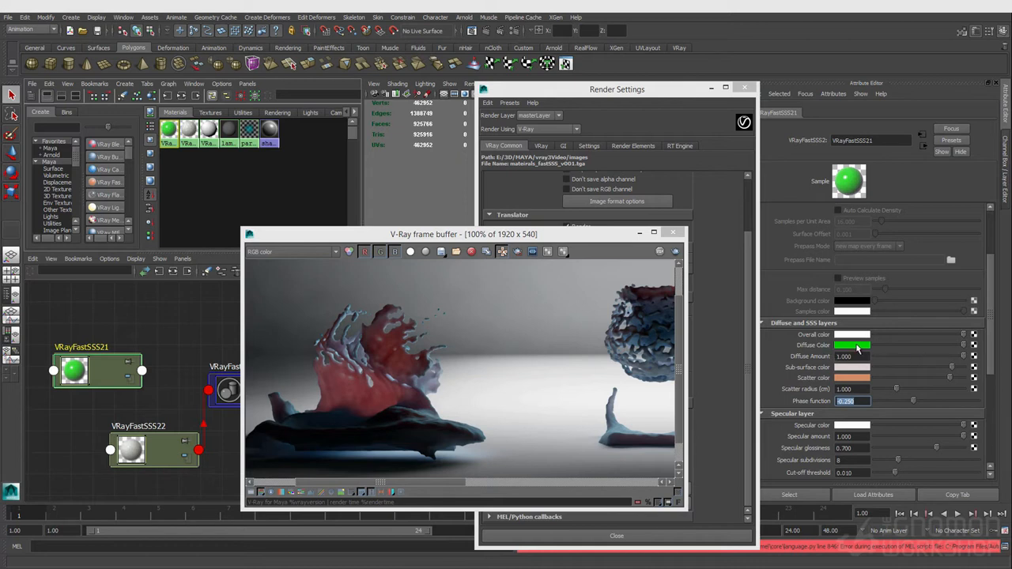
# - Set the diffuse amount back to 0 and pick a light diffuse colour from the colour history
pyautogui.click(857, 359)
pyautogui.write('0.036')
pyautogui.press('Return')
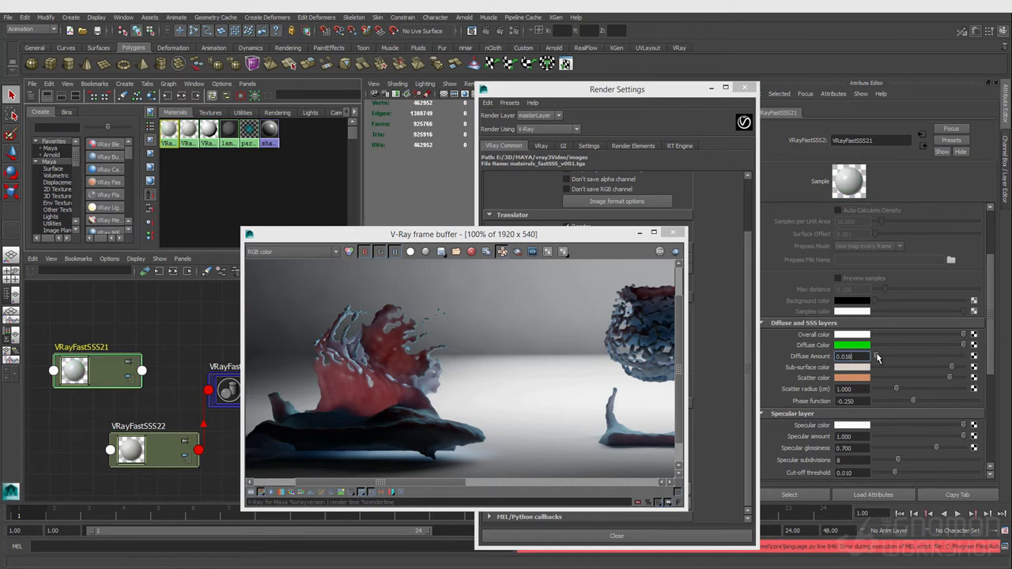
pyautogui.moveTo(877, 355); pyautogui.dragTo(876, 355)
pyautogui.moveTo(886, 354); pyautogui.dragTo(870, 355)
pyautogui.click(842, 347)
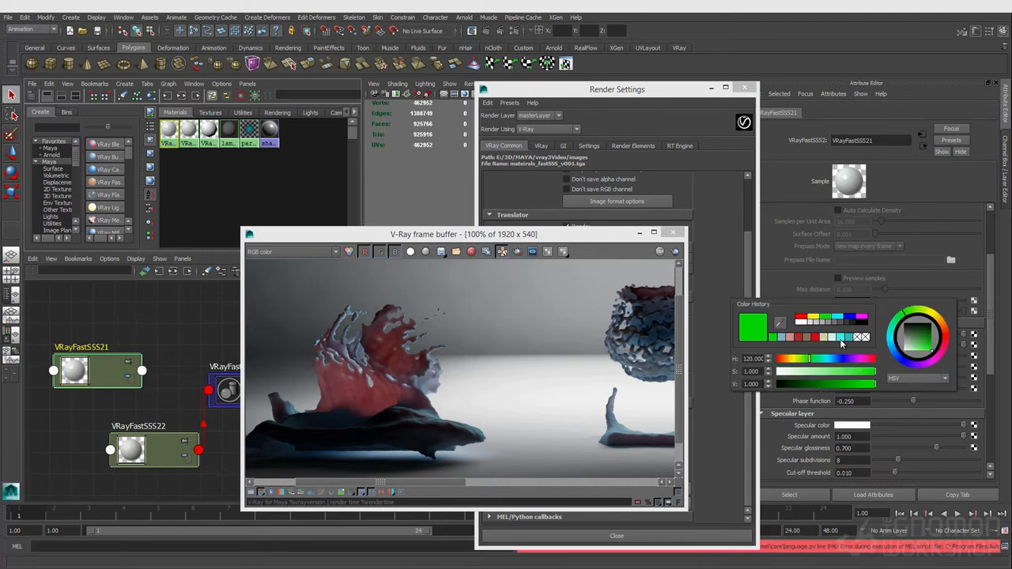
pyautogui.click(800, 323)
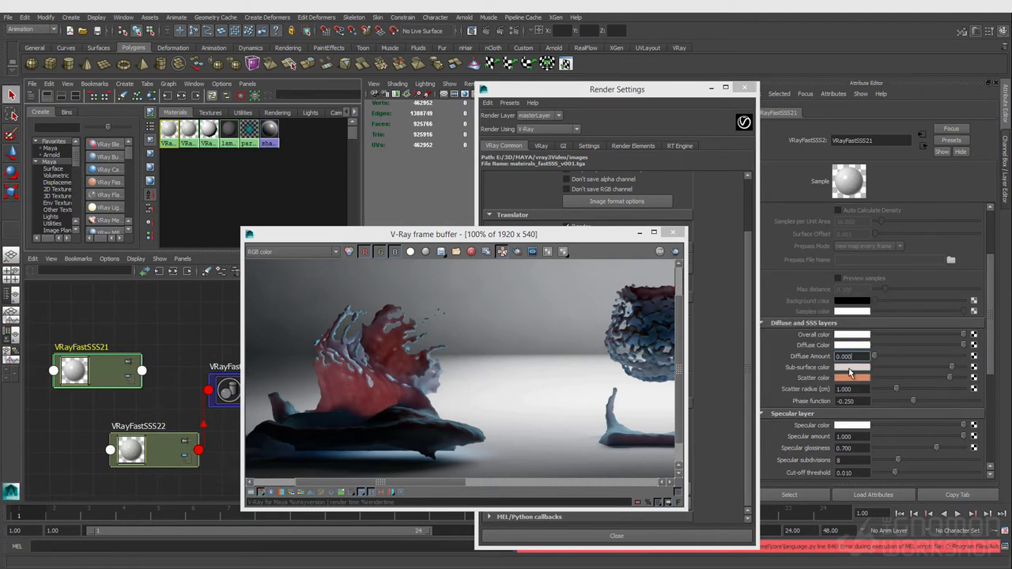
# - Set the sub-surface colour to cyan from the colour history swatches
pyautogui.click(849, 368)
pyautogui.click(865, 363)
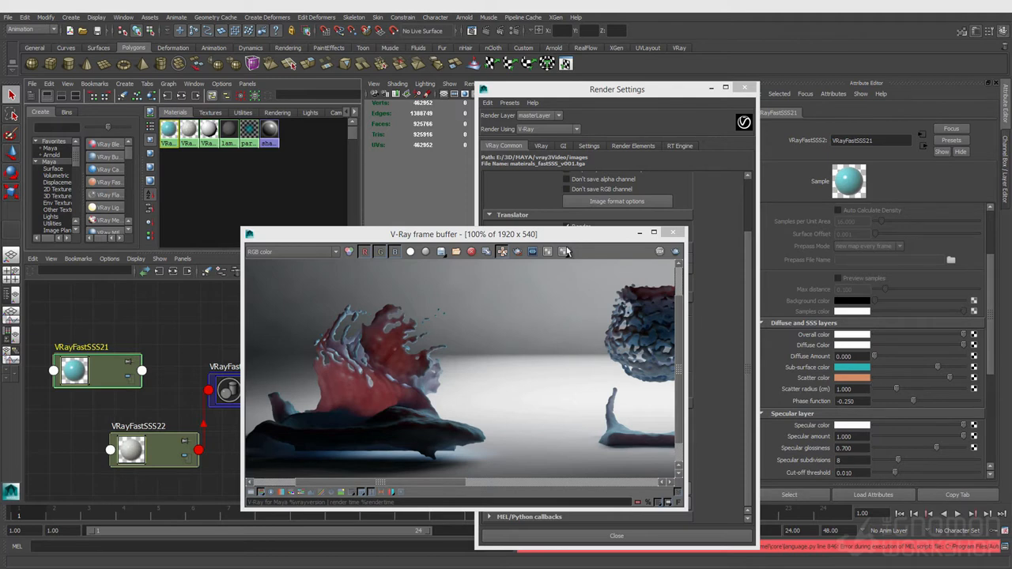
# - Switch the viewport to look through the shotCam camera
pyautogui.moveTo(558, 234); pyautogui.dragTo(805, 266)
pyautogui.click(458, 291)
pyautogui.moveTo(522, 90); pyautogui.dragTo(585, 97)
pyautogui.click(506, 84)
pyautogui.moveTo(541, 94)
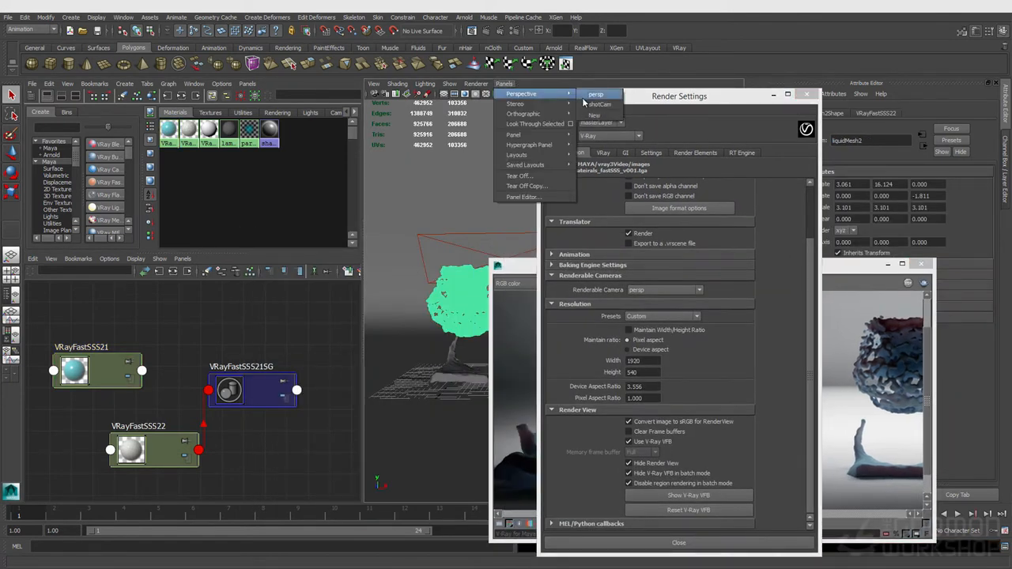
pyautogui.click(589, 103)
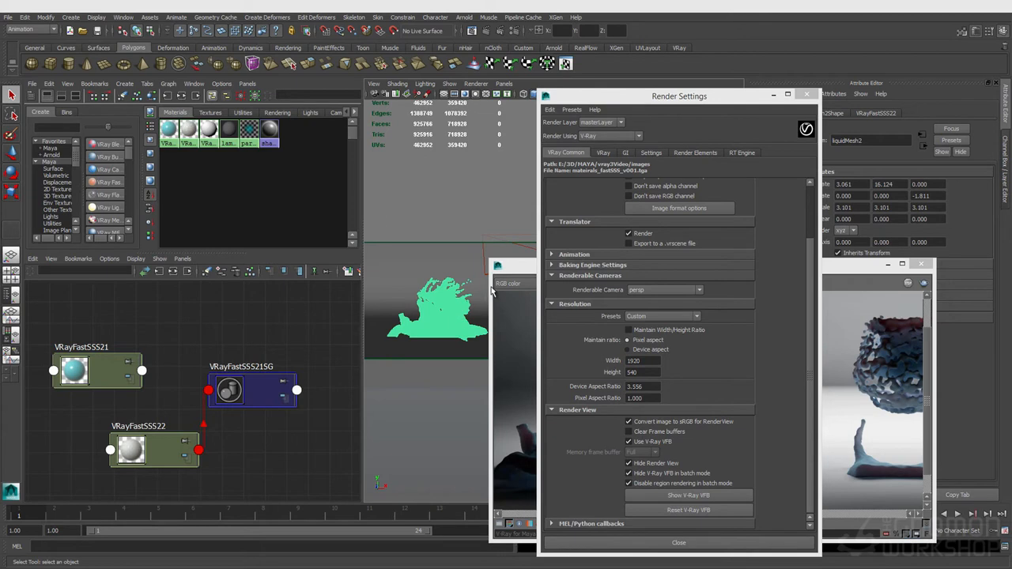
# - Start an IPR render through shotCam and close the Render Settings window
pyautogui.moveTo(513, 276); pyautogui.dragTo(510, 226)
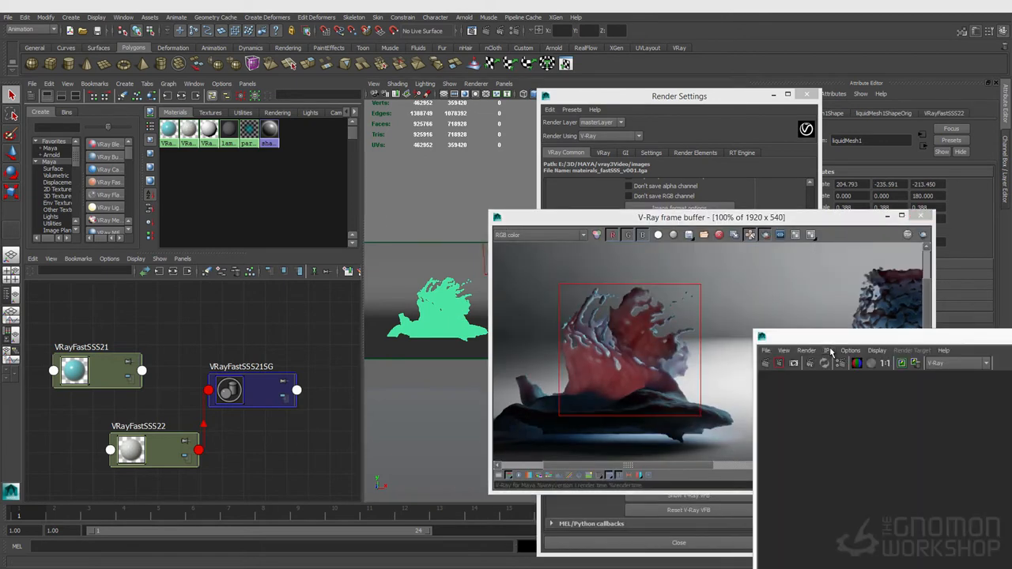
pyautogui.click(828, 351)
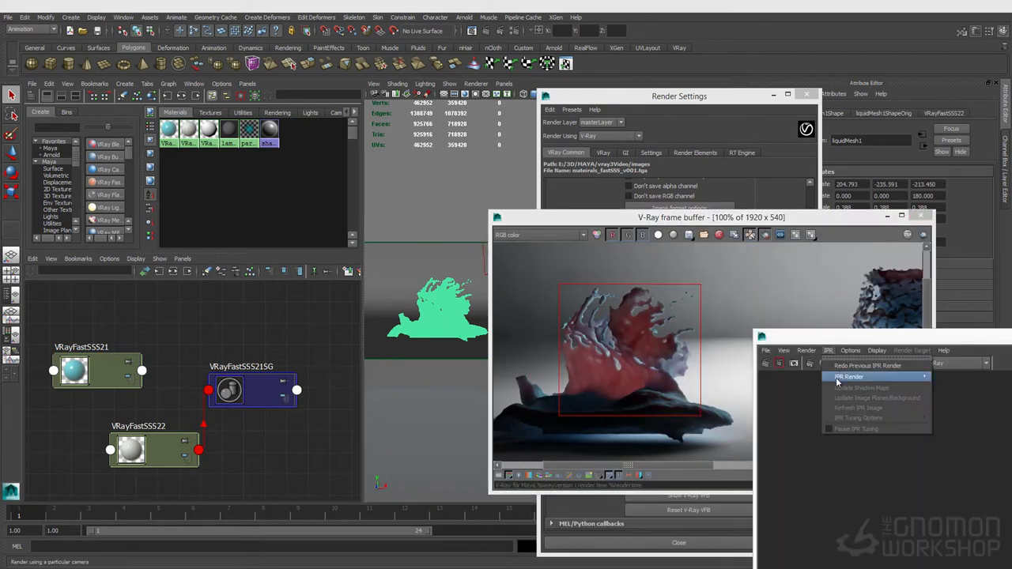
pyautogui.moveTo(837, 381)
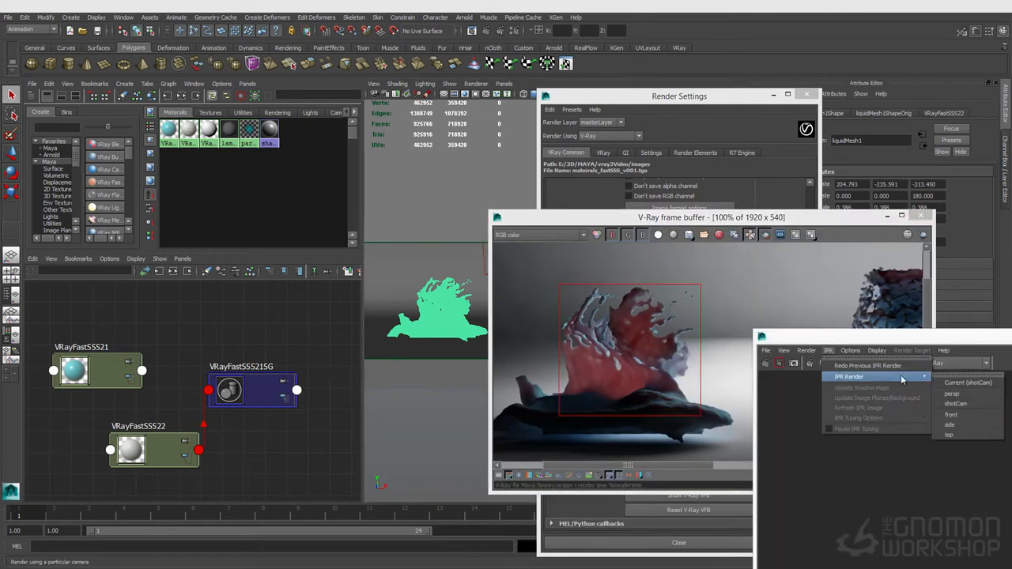
pyautogui.click(963, 404)
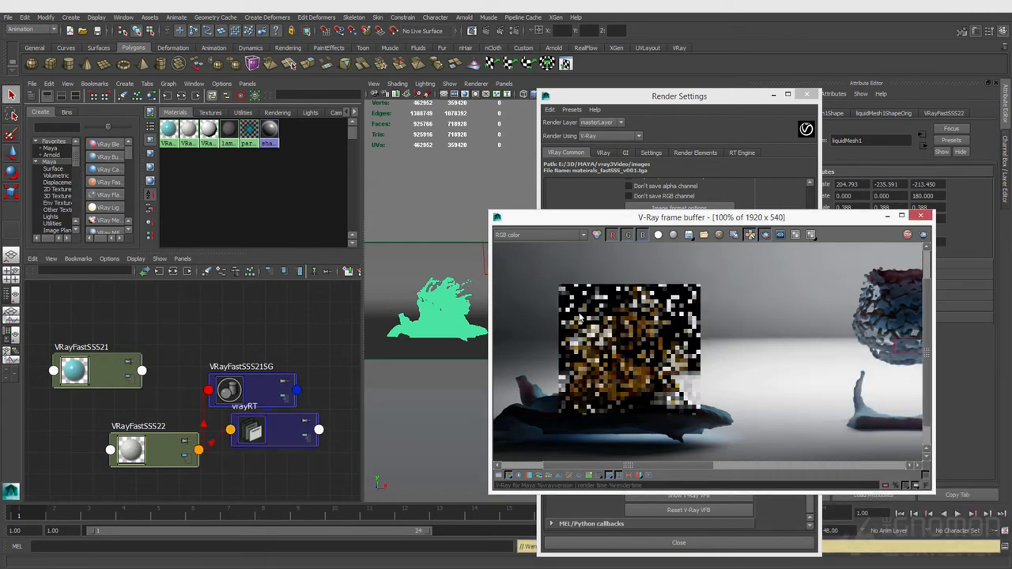
pyautogui.moveTo(683, 221)
pyautogui.mouseDown()
pyautogui.moveTo(591, 227)
pyautogui.moveTo(523, 206)
pyautogui.moveTo(657, 201)
pyautogui.moveTo(685, 216)
pyautogui.mouseUp()
pyautogui.click(806, 94)
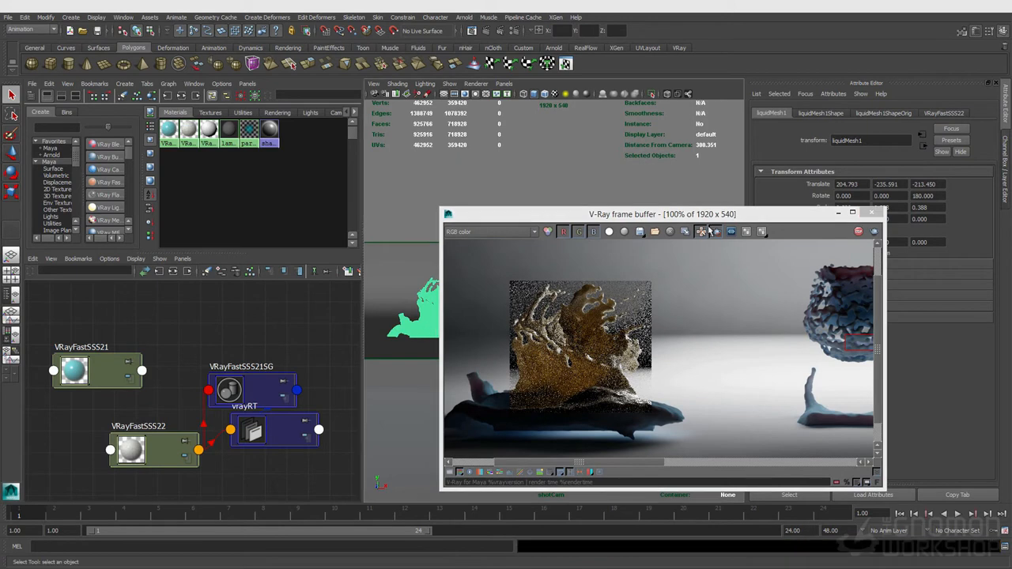
# - Select the VRayFastSSS22 shader and adjust its phase function slider back and forth while watching the IPR
pyautogui.click(178, 447)
pyautogui.moveTo(666, 208); pyautogui.dragTo(579, 183)
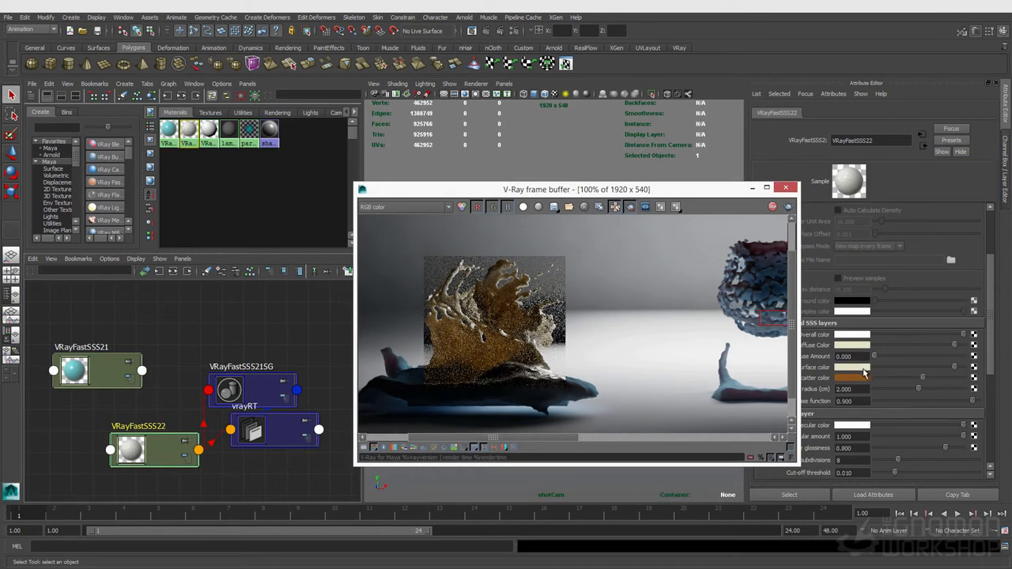
pyautogui.click(899, 401)
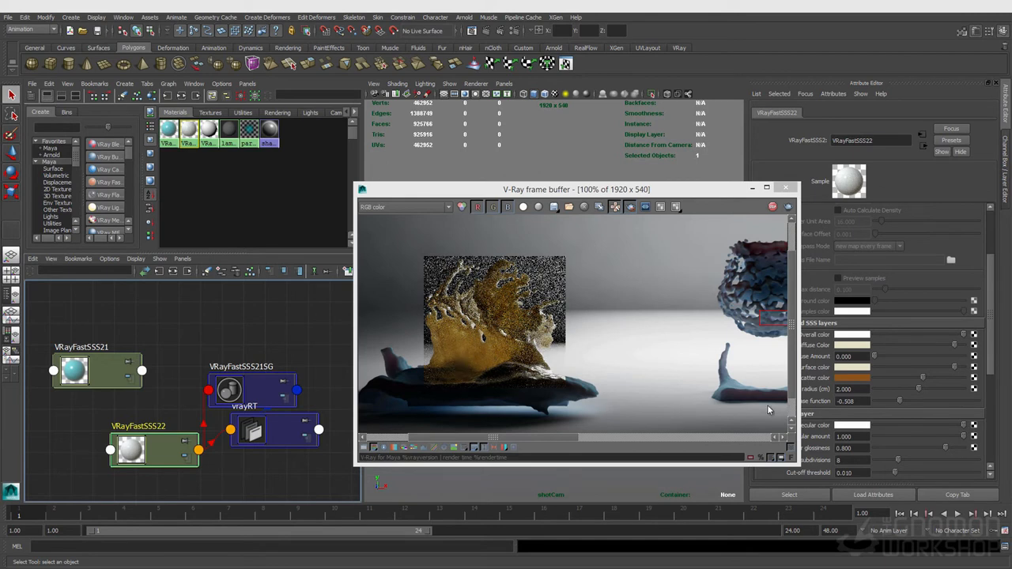
pyautogui.click(963, 401)
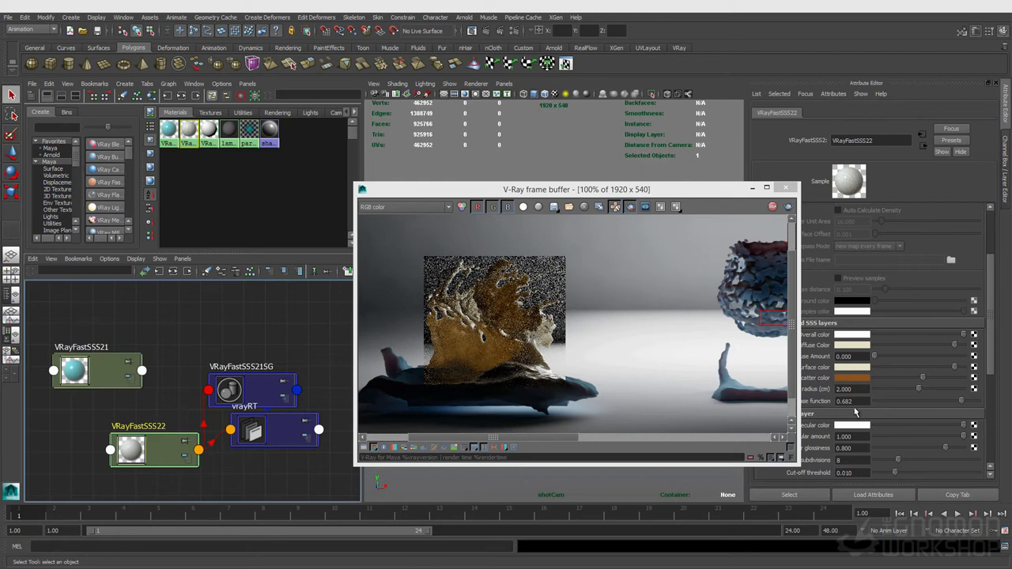
pyautogui.click(896, 402)
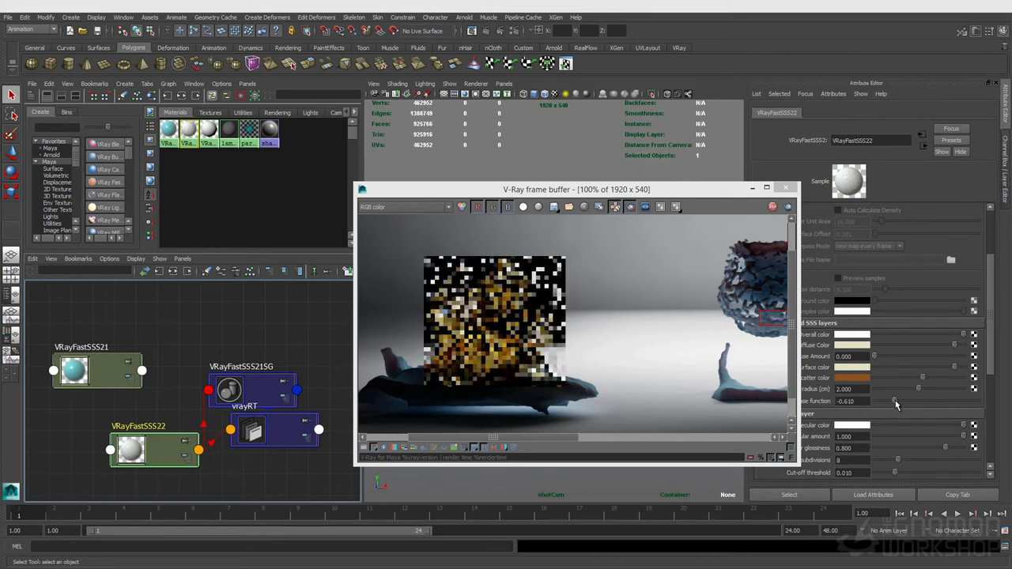
pyautogui.moveTo(896, 402); pyautogui.dragTo(950, 405)
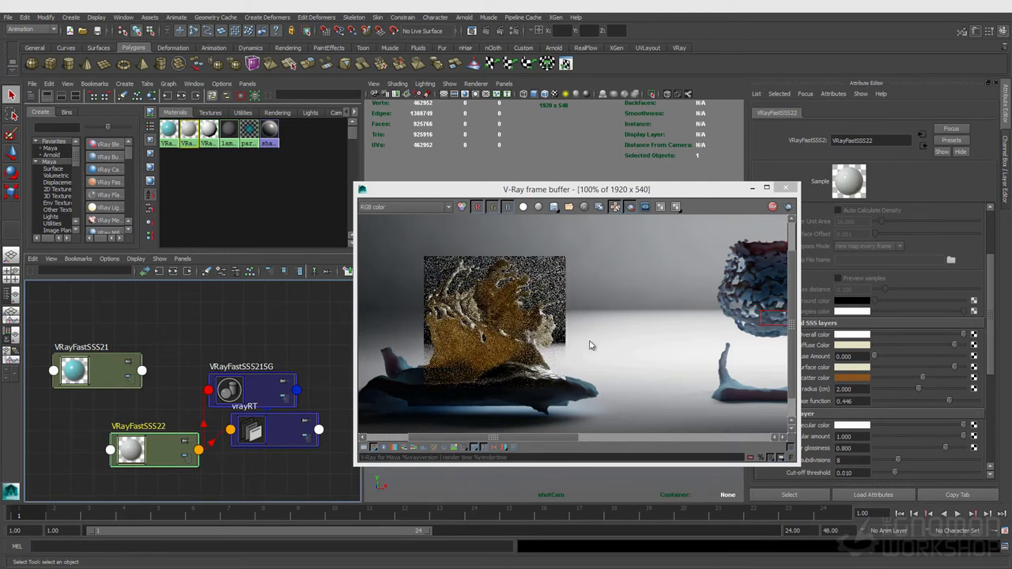
# - Shift the scatter colour to a deeper reddish orange, hue about 12
pyautogui.click(849, 379)
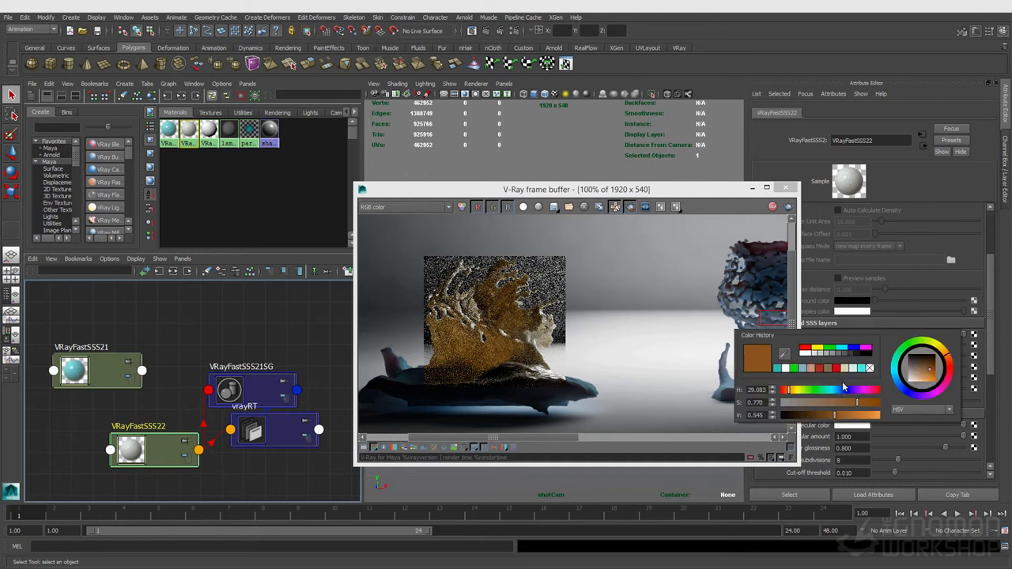
pyautogui.moveTo(787, 394); pyautogui.dragTo(785, 394)
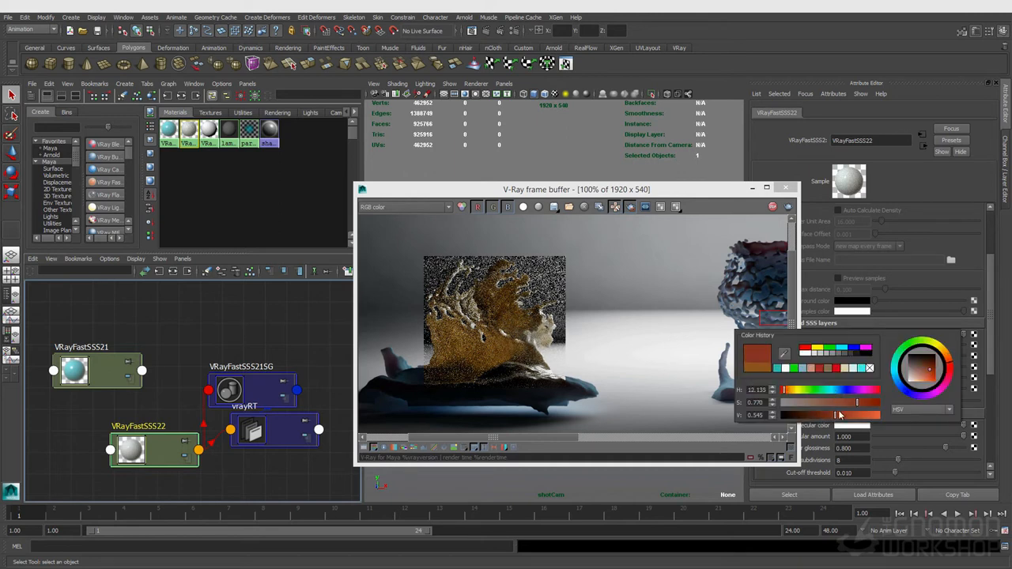
pyautogui.moveTo(856, 404); pyautogui.dragTo(867, 404)
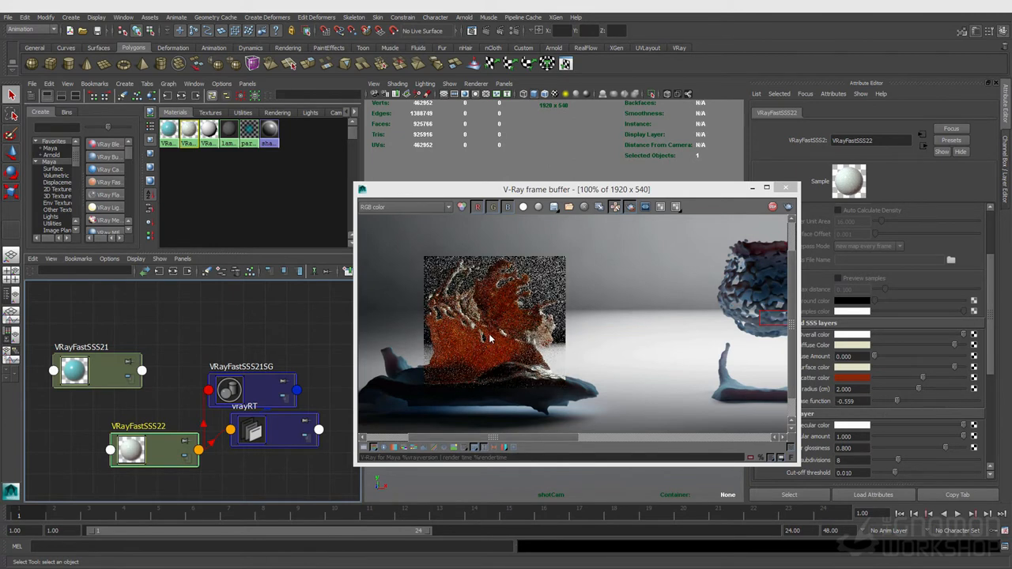
# - Set the VRayFastSSS22 scatter radius to 1 and move the phase function to about 0.43
pyautogui.moveTo(581, 190); pyautogui.dragTo(518, 195)
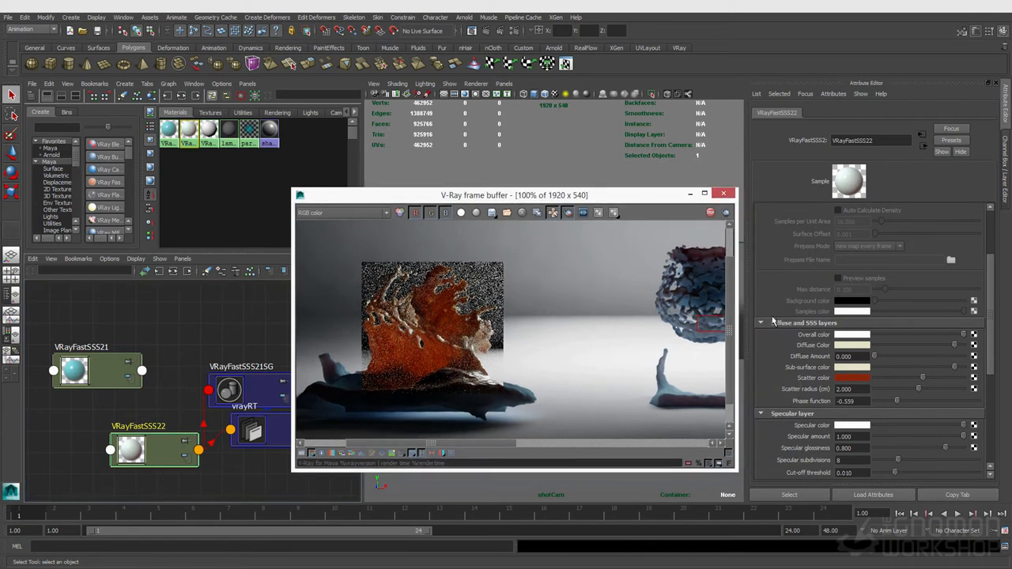
pyautogui.doubleClick(846, 389)
pyautogui.write('1')
pyautogui.press('Return')
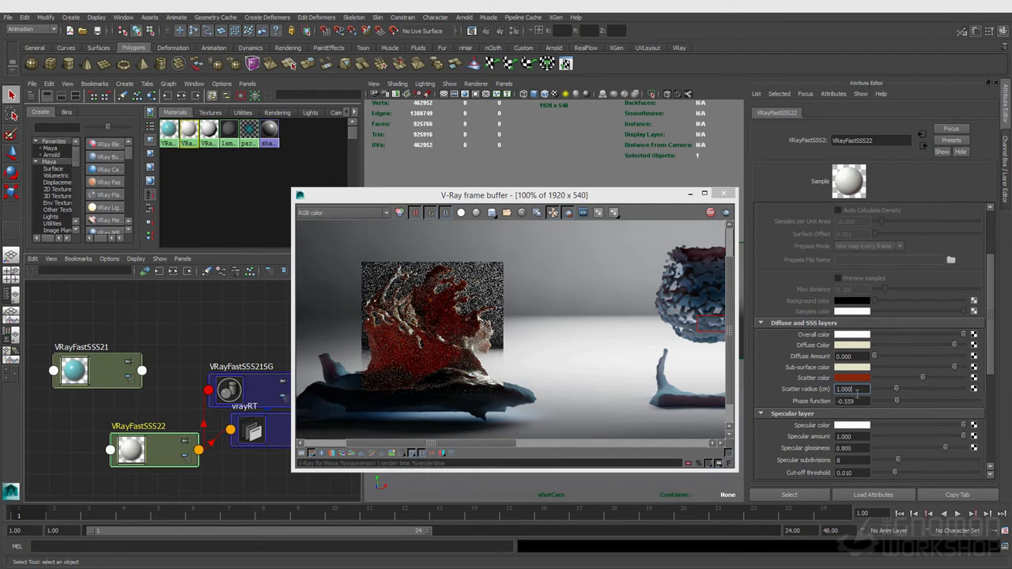
pyautogui.click(948, 402)
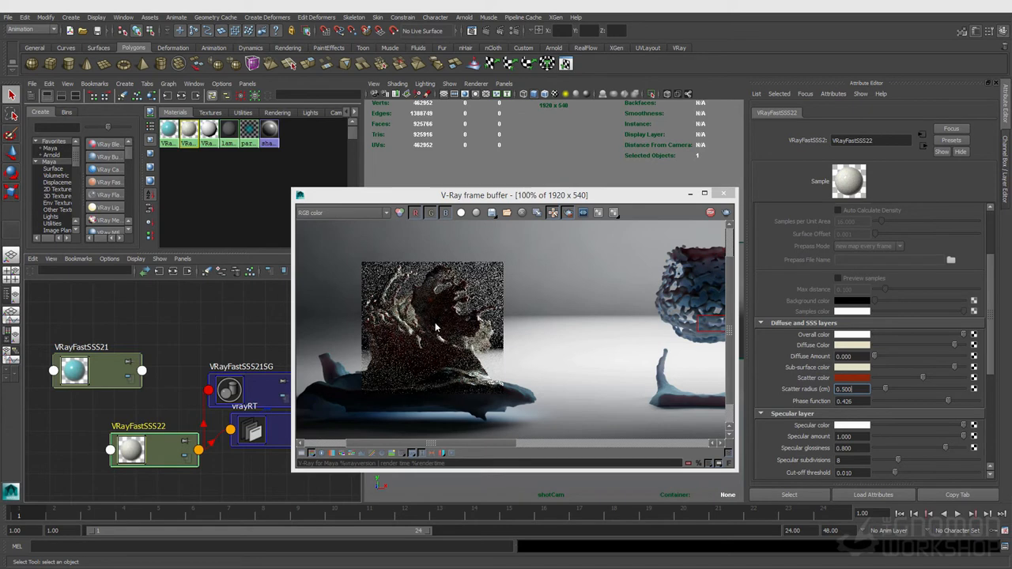
# - Try a green diffuse colour with the diffuse amount raised to 1 and lowered to about 0.02
pyautogui.click(852, 346)
pyautogui.click(838, 325)
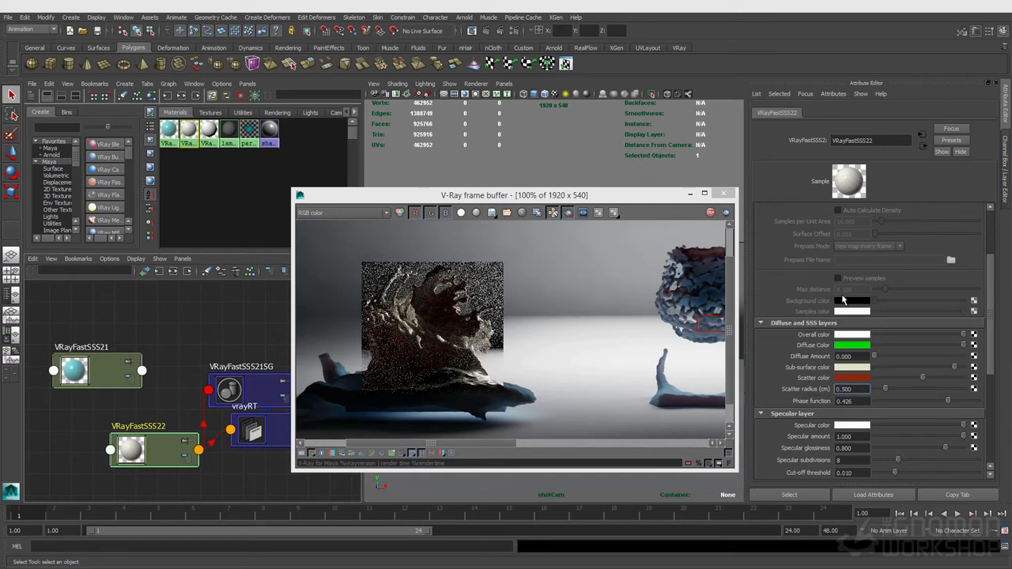
pyautogui.moveTo(874, 356); pyautogui.dragTo(998, 361)
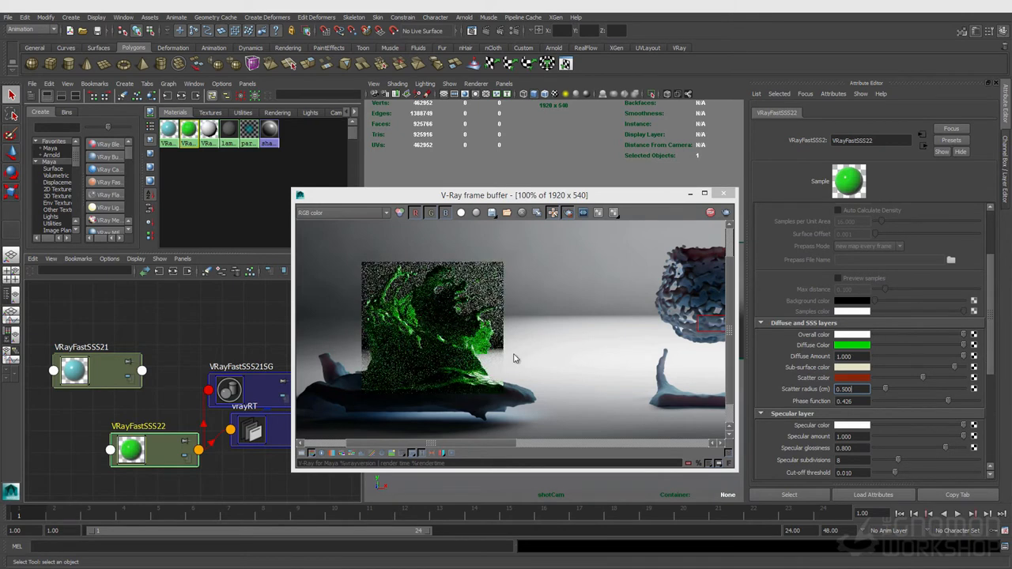
pyautogui.moveTo(909, 364); pyautogui.dragTo(866, 359)
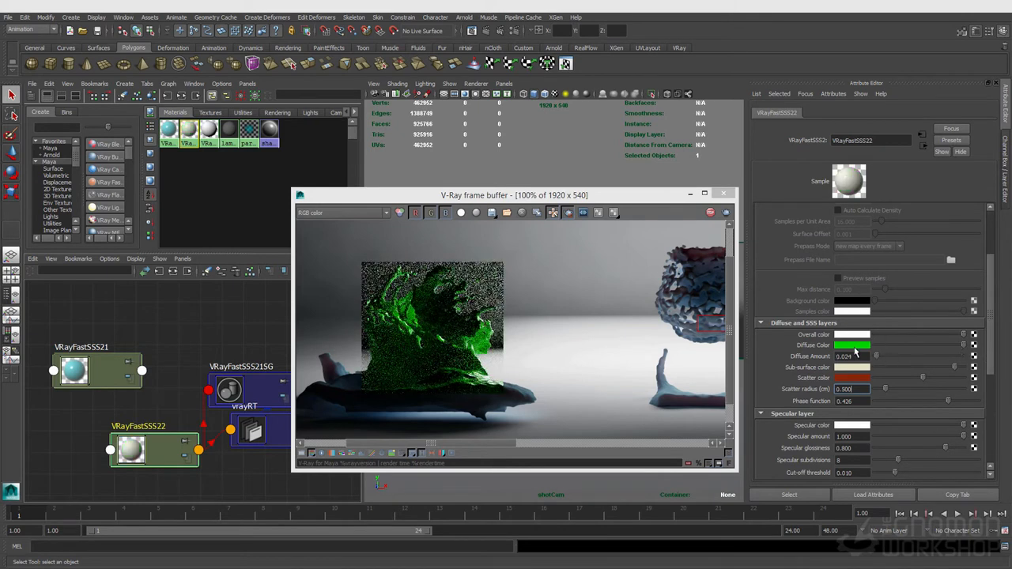
# - Restore a pale cream diffuse colour from the colour history and set the diffuse amount back to 0
pyautogui.click(854, 347)
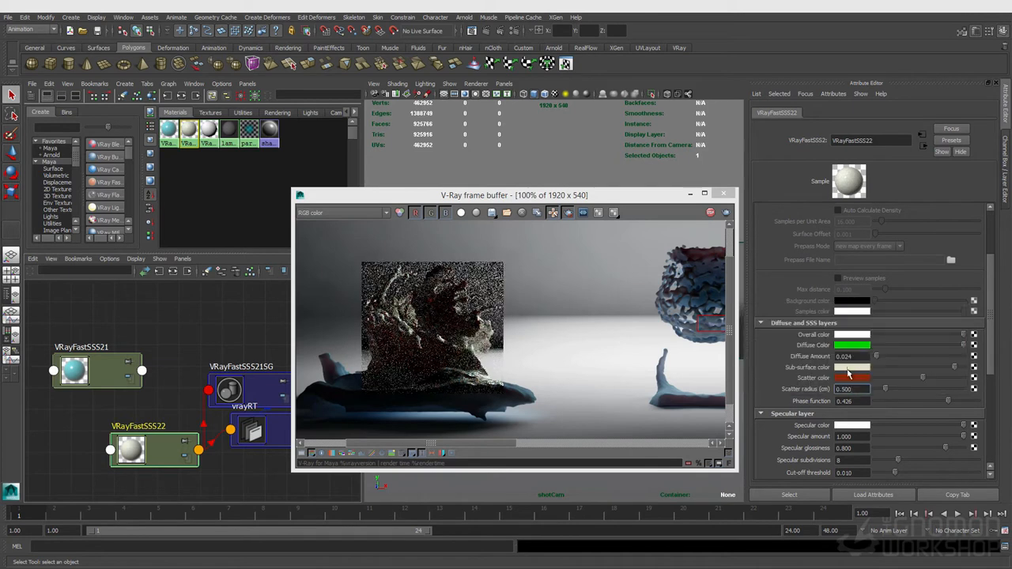
pyautogui.click(849, 373)
pyautogui.click(852, 346)
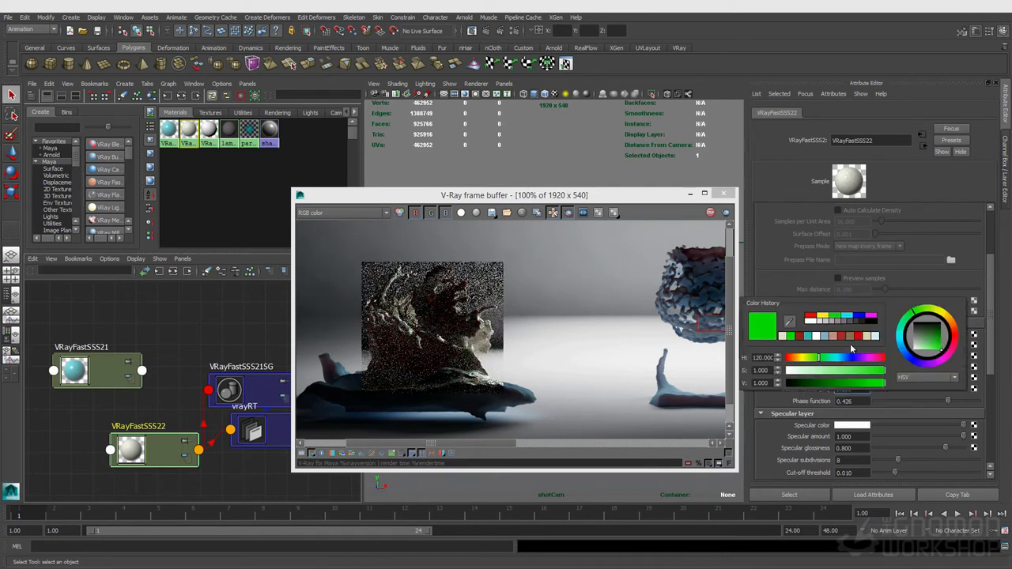
pyautogui.click(784, 341)
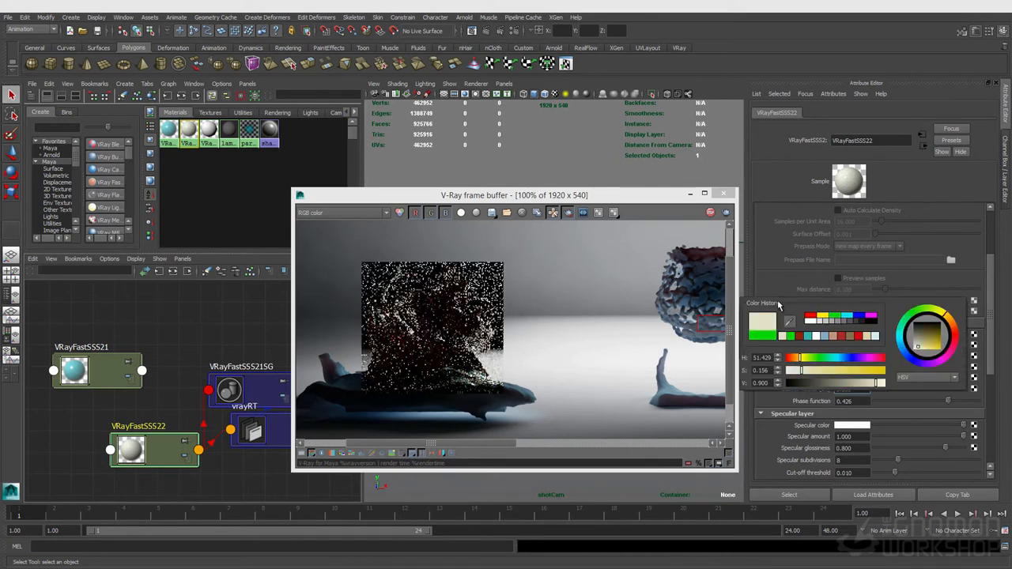
pyautogui.moveTo(884, 358); pyautogui.dragTo(894, 357)
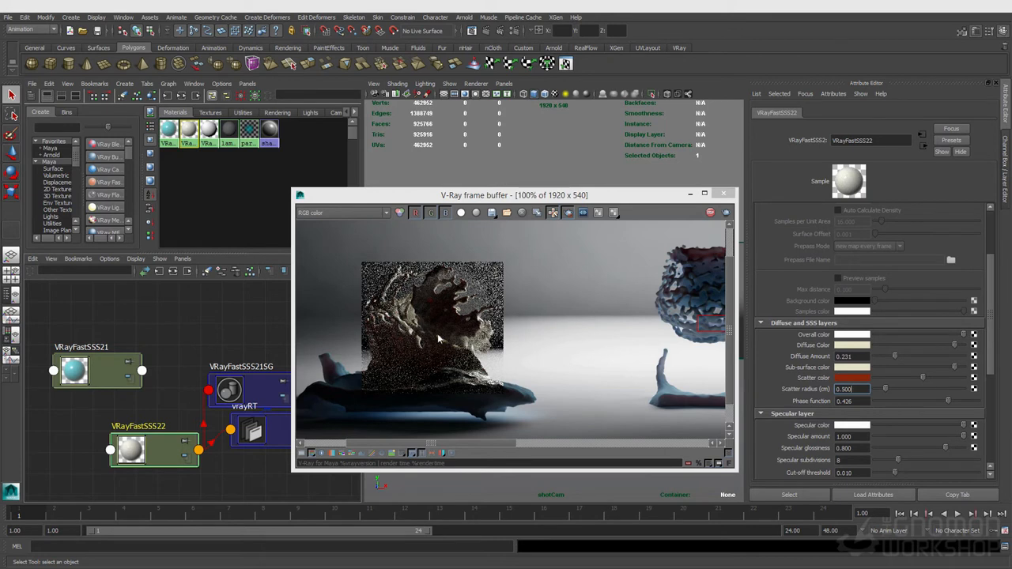
pyautogui.moveTo(892, 358); pyautogui.dragTo(874, 360)
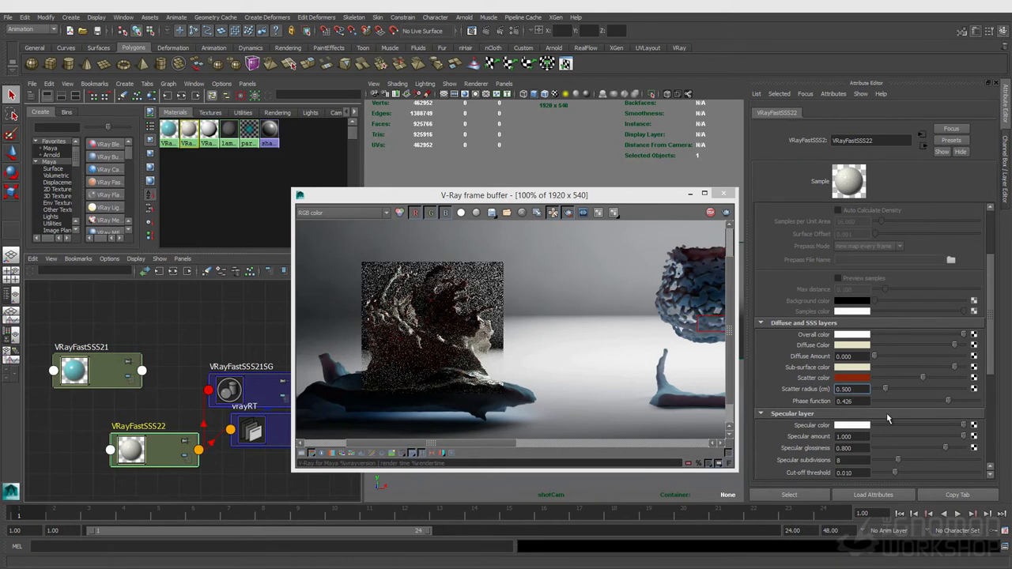
# - Review the shader's Options section and the V-Ray image sampler settings in Render Settings
pyautogui.scroll(-2, 887, 419)
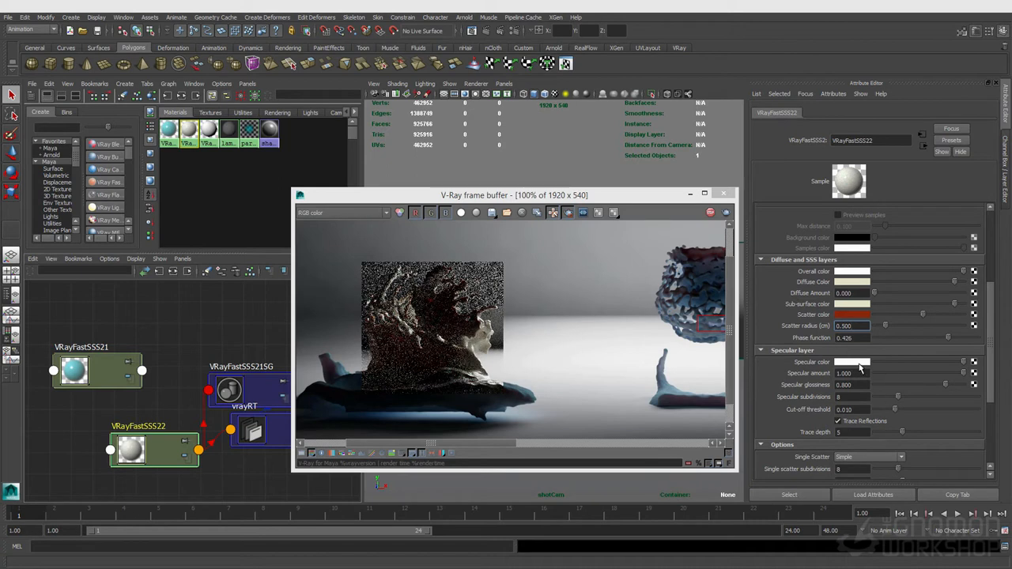
pyautogui.scroll(-2, 860, 369)
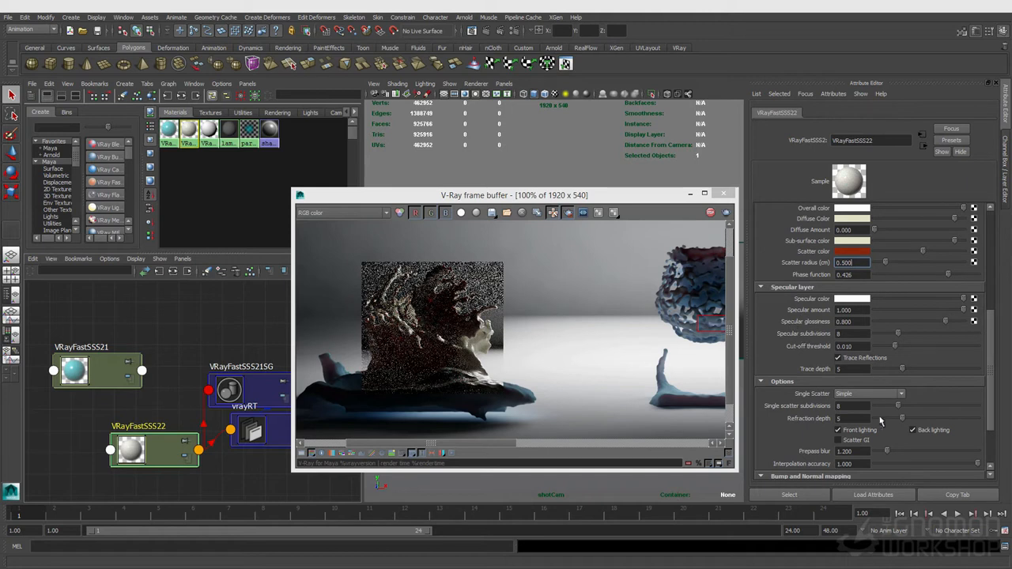
pyautogui.scroll(-2, 874, 424)
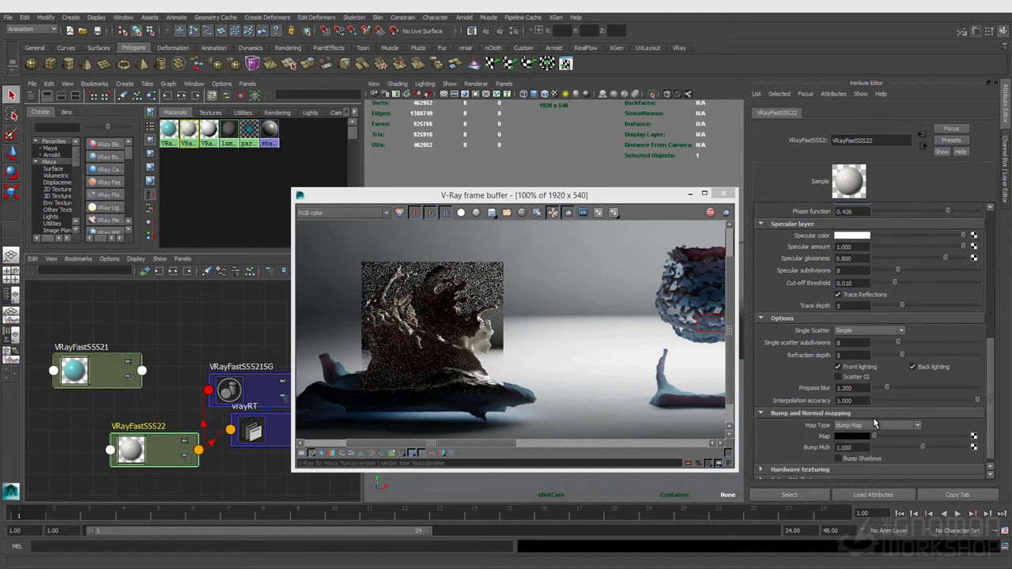
pyautogui.click(845, 344)
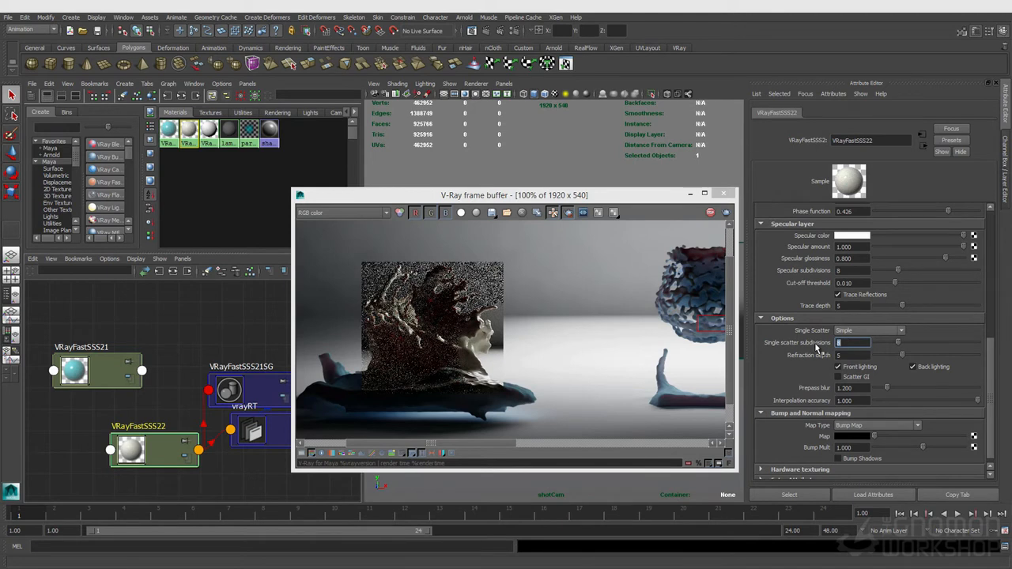
pyautogui.click(514, 35)
pyautogui.click(604, 153)
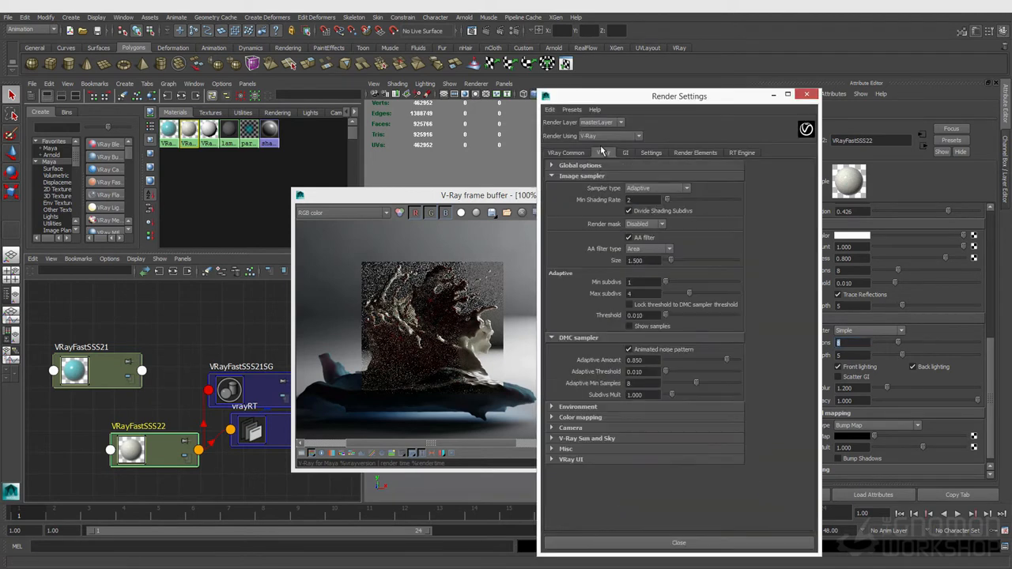
pyautogui.click(633, 293)
pyautogui.click(805, 94)
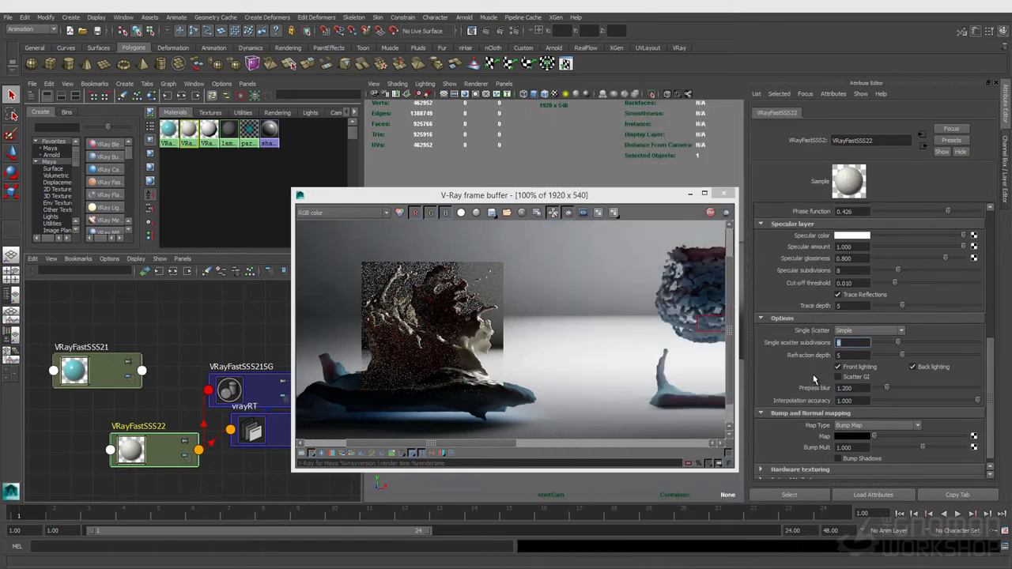
# - Set the shader's Single Scatter mode to Raytraced (solid)
pyautogui.click(843, 333)
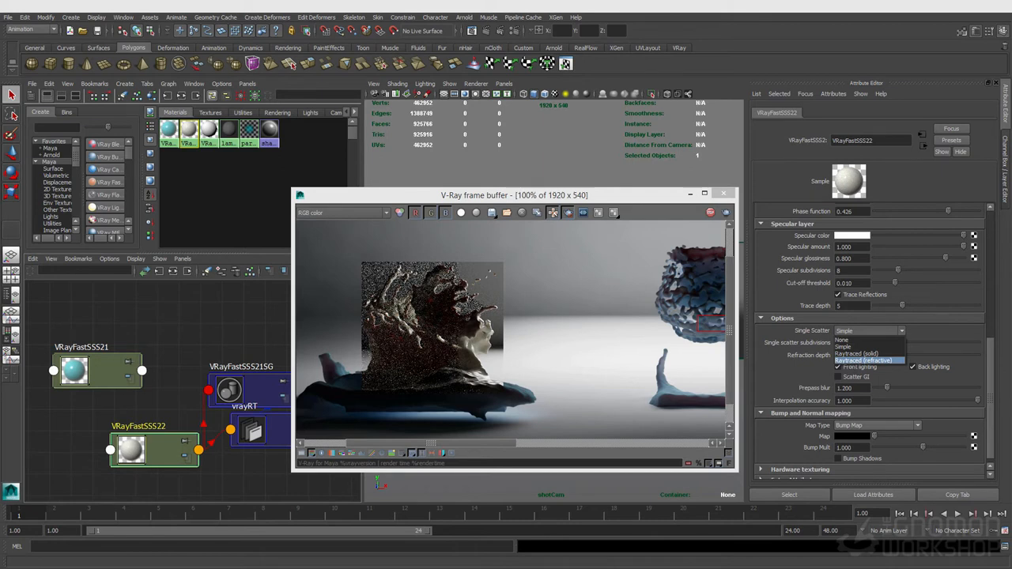
pyautogui.press('Escape')
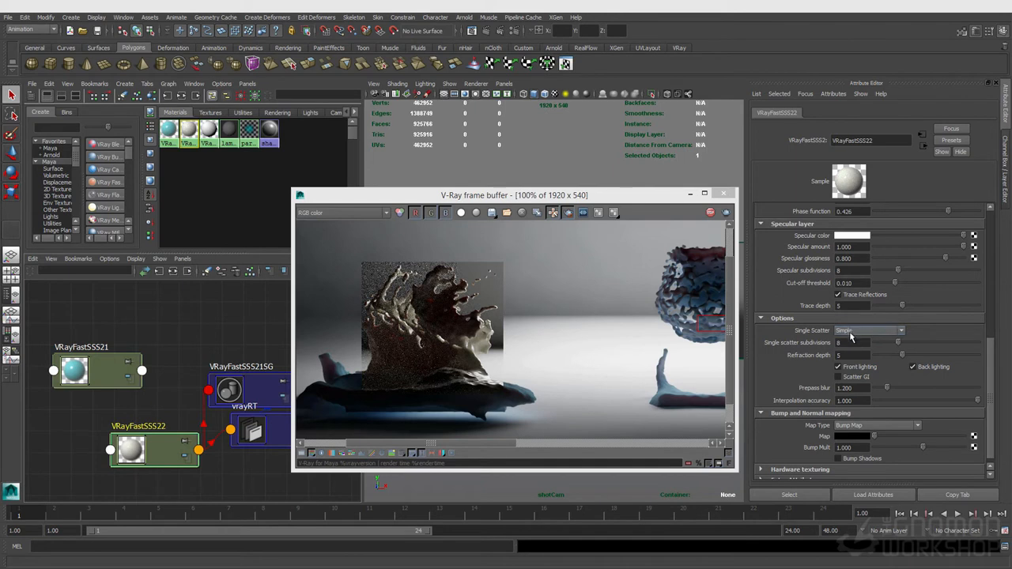
pyautogui.click(857, 334)
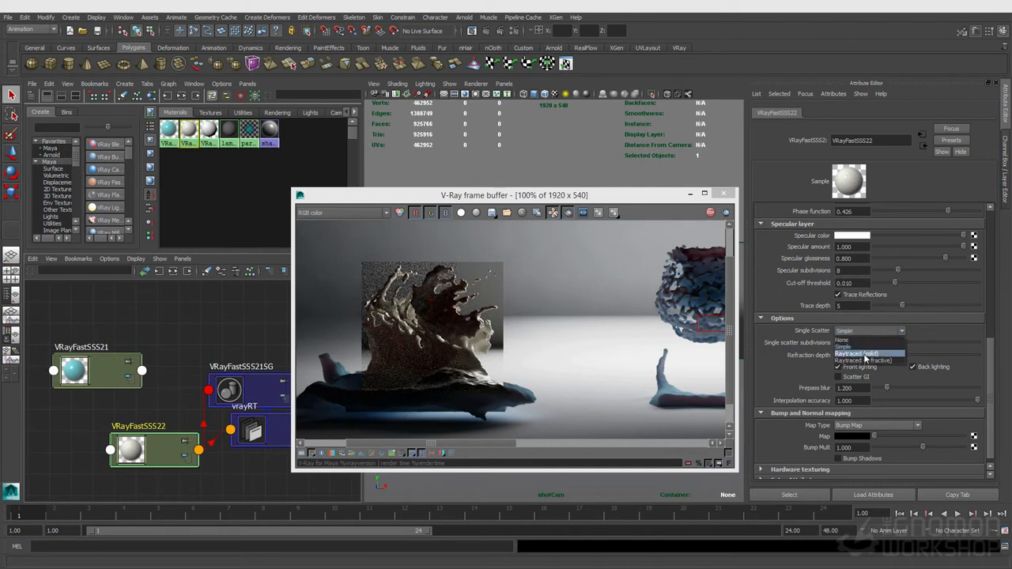
pyautogui.click(863, 358)
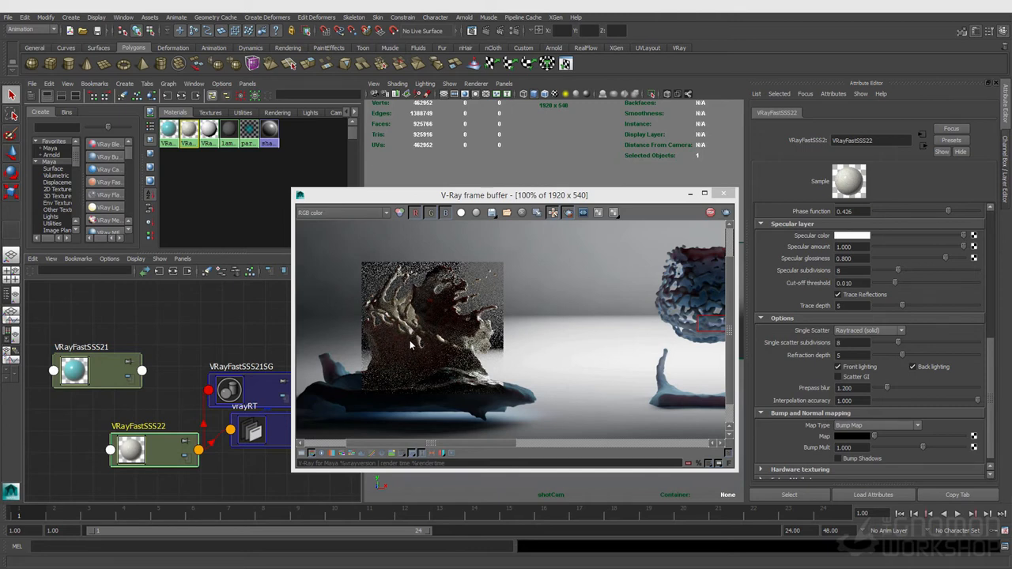
# - Switch Single Scatter to Simple and back to Raytraced (solid) to compare the IPR result
pyautogui.click(870, 331)
pyautogui.click(874, 347)
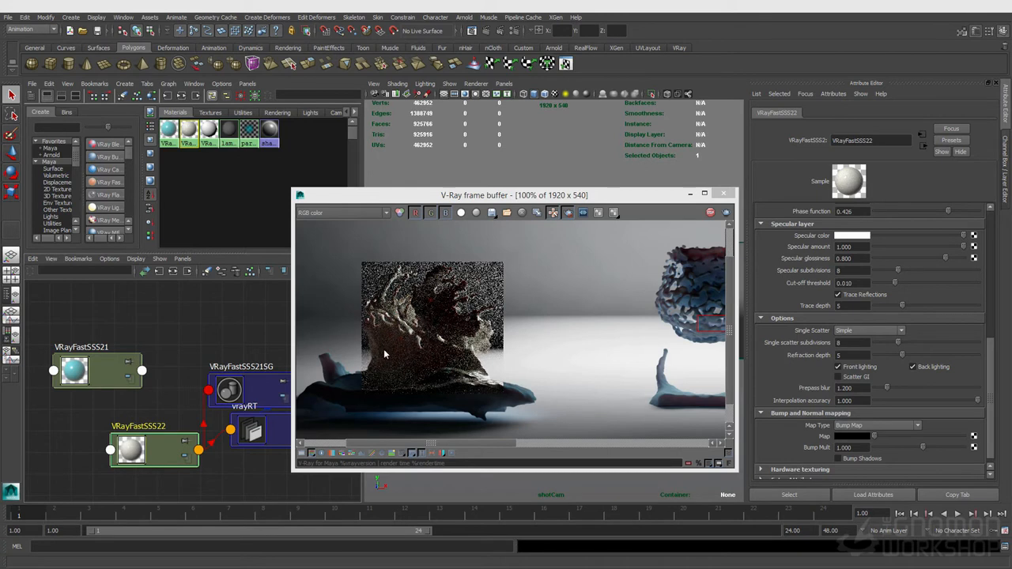
pyautogui.click(870, 330)
pyautogui.click(868, 355)
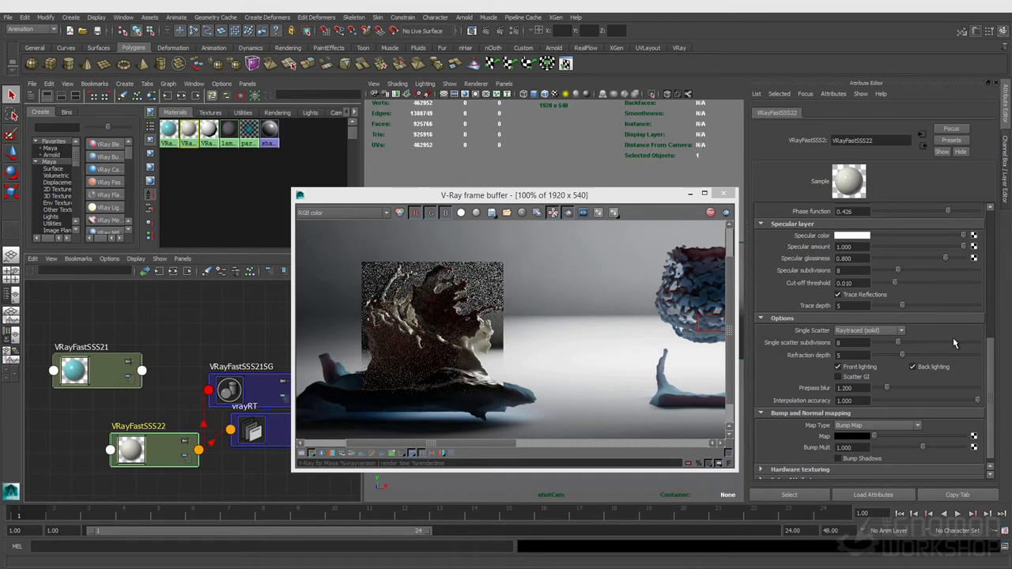
# - Set the scatter radius to 2 and drag the phase function to about -0.51
pyautogui.moveTo(991, 353); pyautogui.dragTo(992, 324)
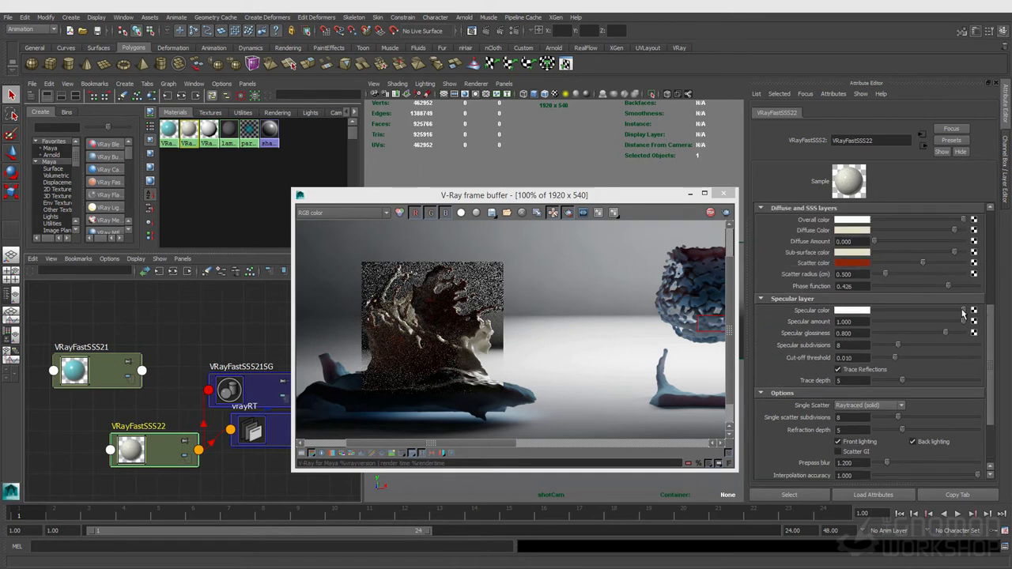
pyautogui.doubleClick(852, 274)
pyautogui.write('2')
pyautogui.press('Return')
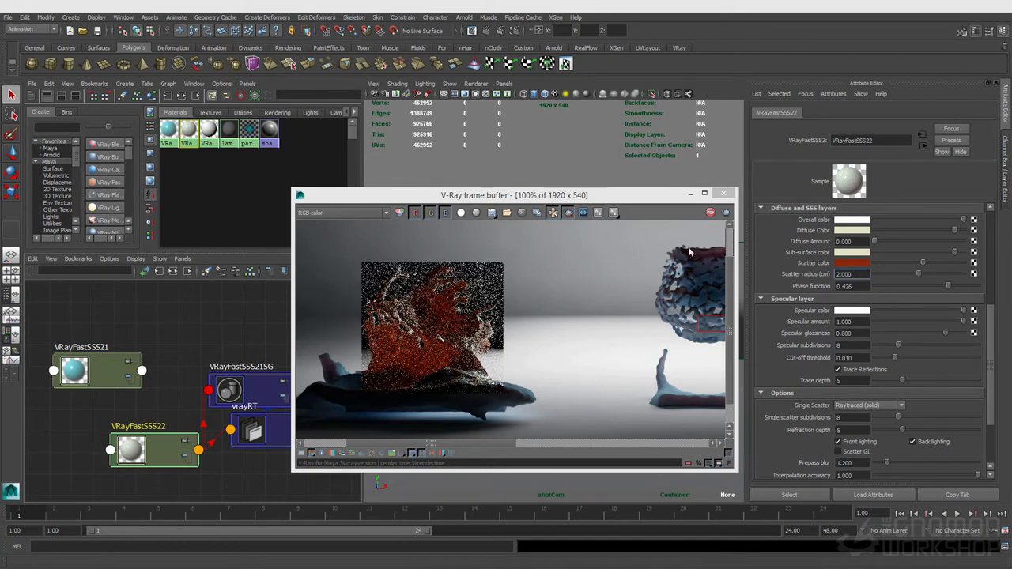
pyautogui.moveTo(948, 286); pyautogui.dragTo(896, 286)
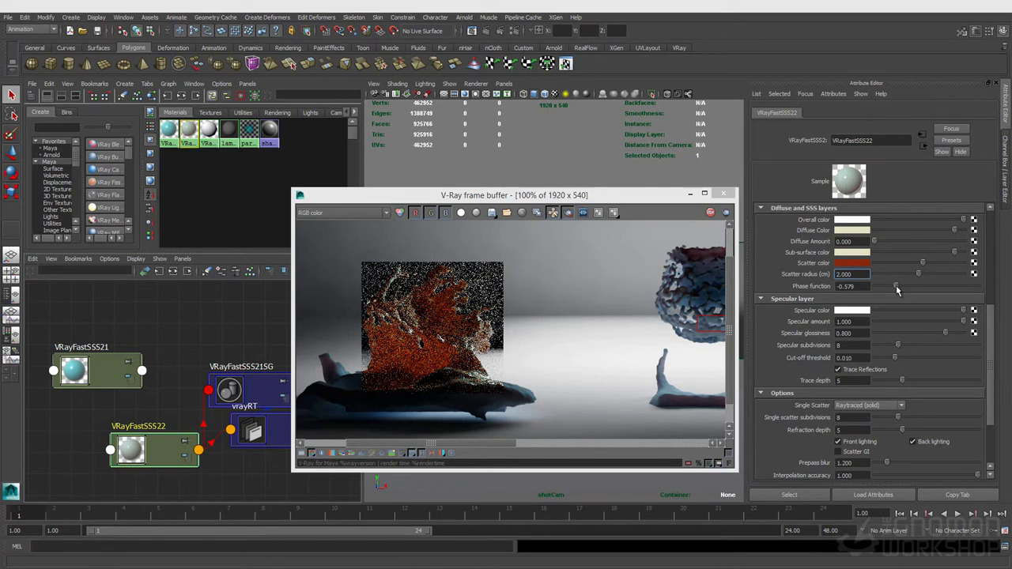
pyautogui.moveTo(896, 286); pyautogui.dragTo(900, 285)
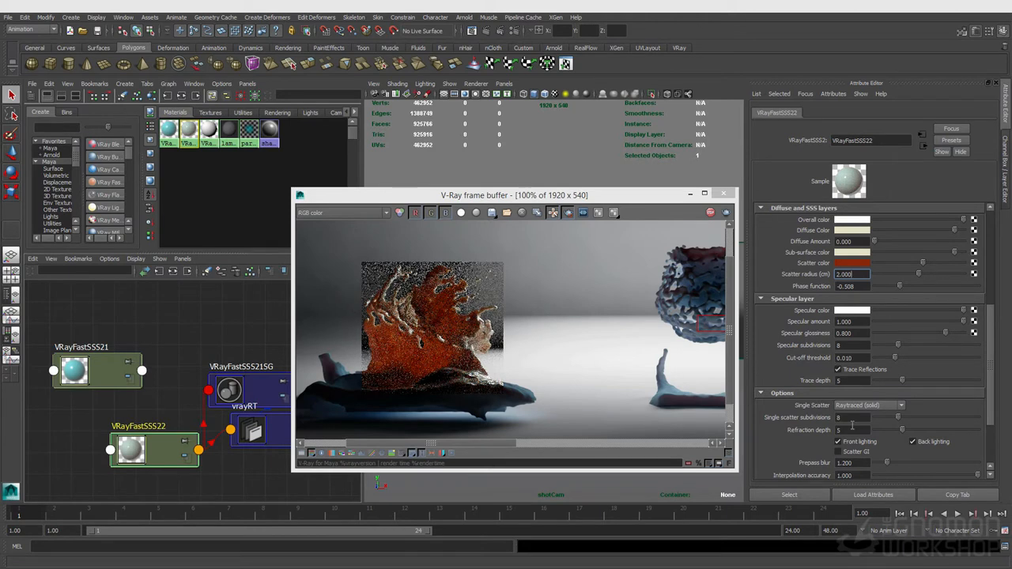
# - Open the frame buffer's render history and set up an A/B comparison between two stored renders
pyautogui.scroll(-2, 851, 427)
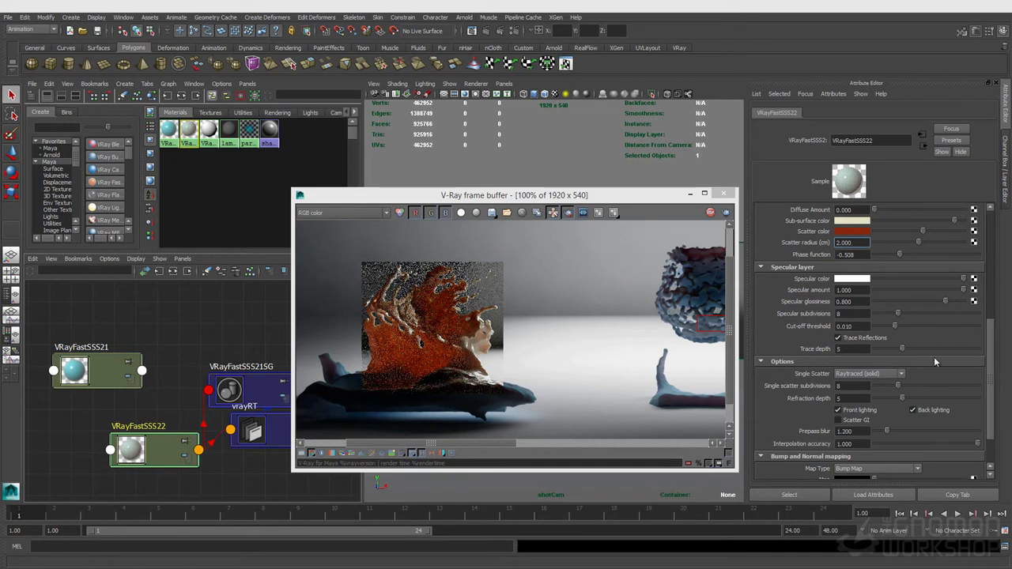
pyautogui.click(421, 453)
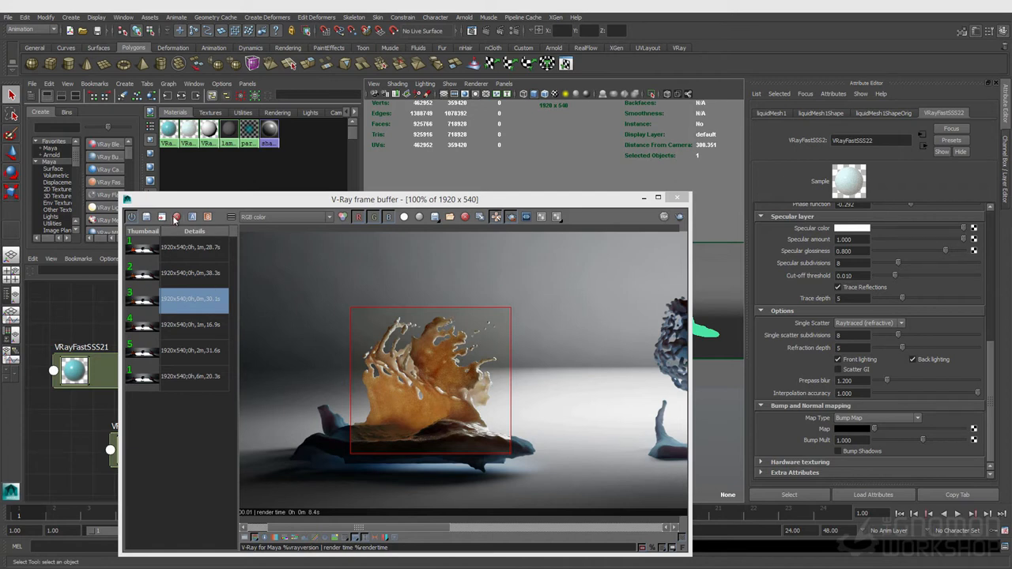
pyautogui.click(192, 218)
pyautogui.click(182, 279)
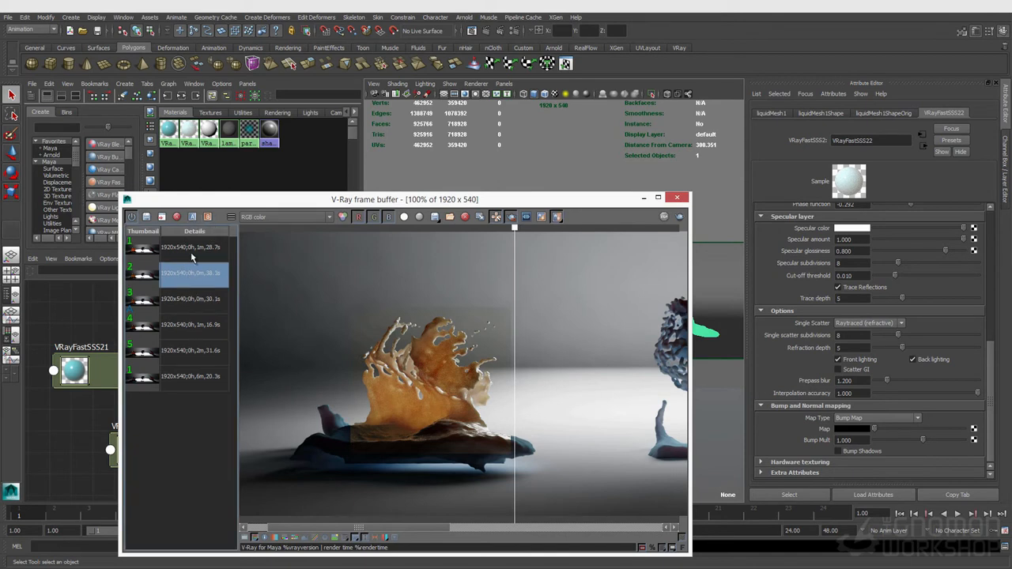
pyautogui.click(205, 219)
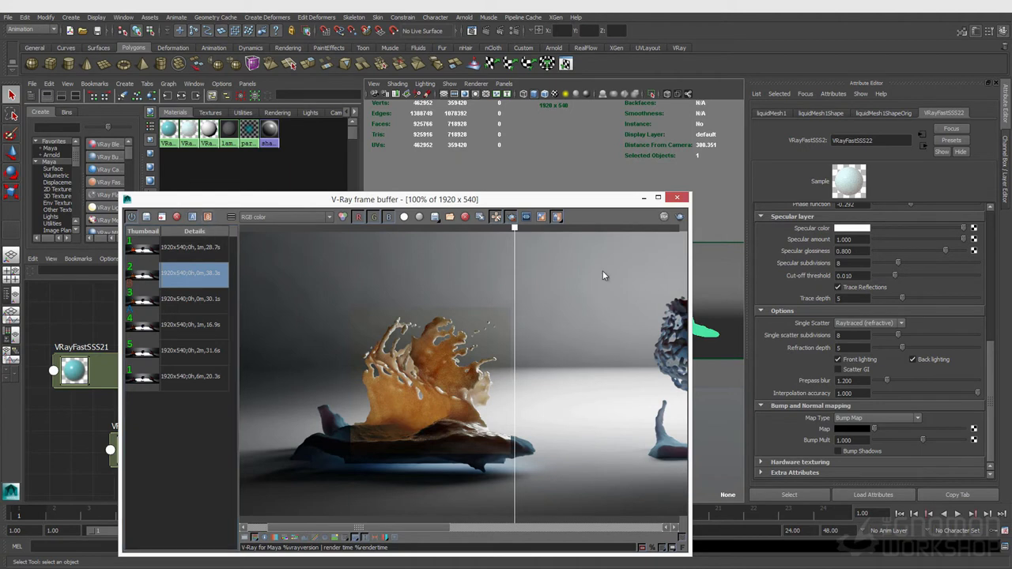
pyautogui.moveTo(514, 237); pyautogui.dragTo(369, 294)
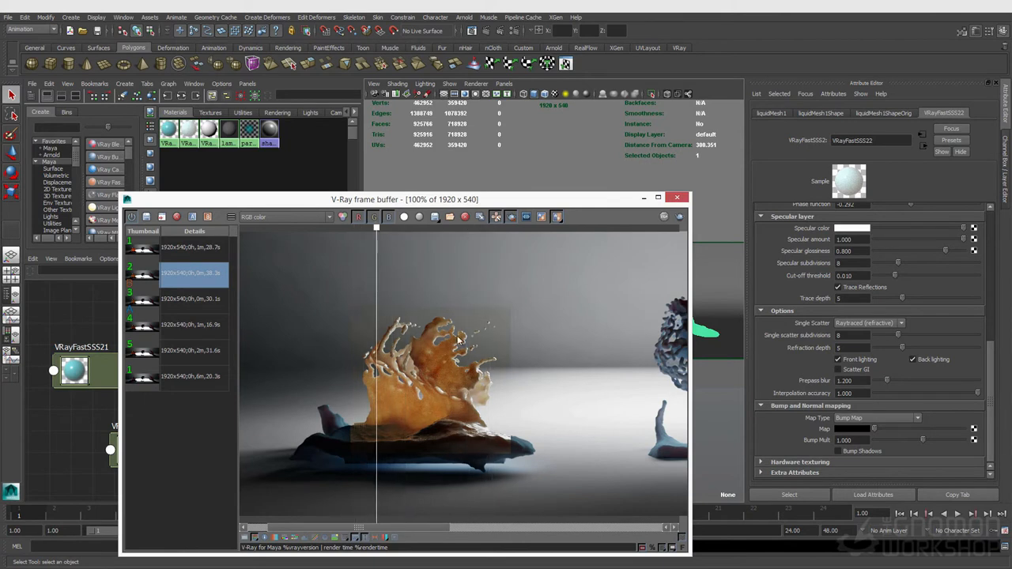
# - Zoom and pan into the splash while moving the comparison divider to inspect both renders
pyautogui.scroll(2, 472, 337)
pyautogui.moveTo(497, 336); pyautogui.dragTo(358, 319, button='middle')
pyautogui.moveTo(523, 327); pyautogui.dragTo(482, 344, button='middle')
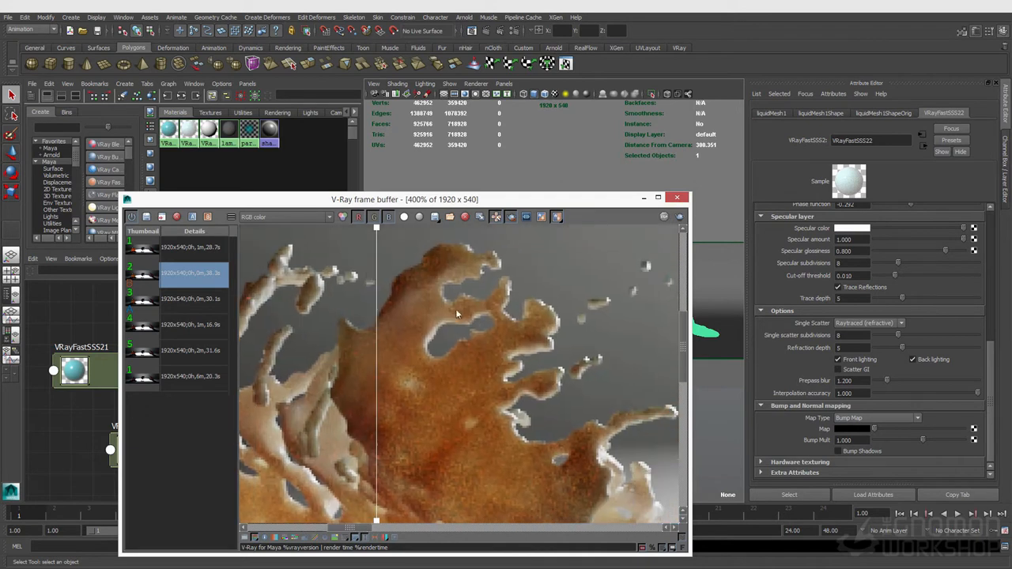
pyautogui.moveTo(378, 233); pyautogui.dragTo(611, 237)
pyautogui.moveTo(488, 258); pyautogui.dragTo(374, 304)
pyautogui.scroll(-1, 389, 335)
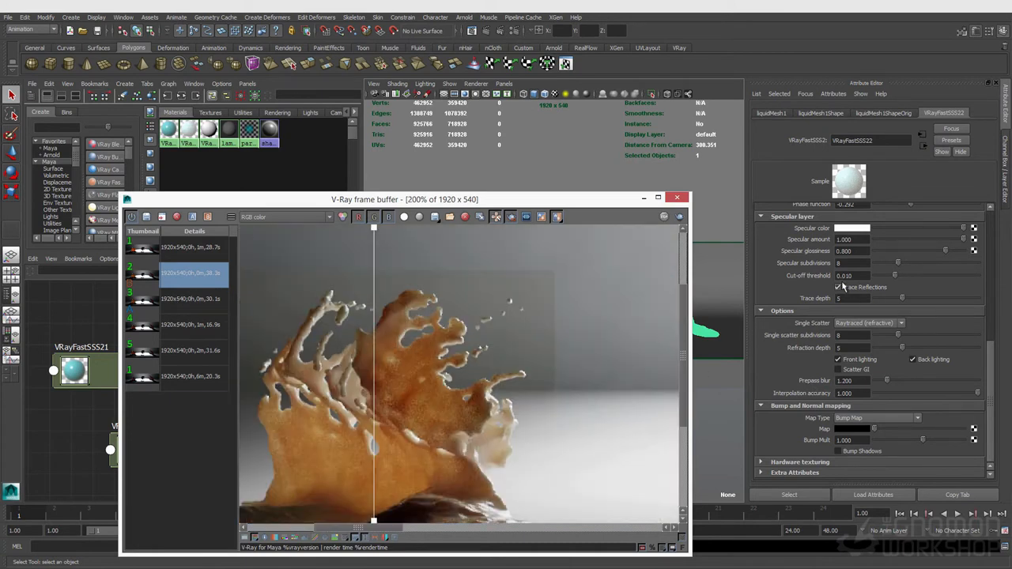
pyautogui.scroll(1, 854, 324)
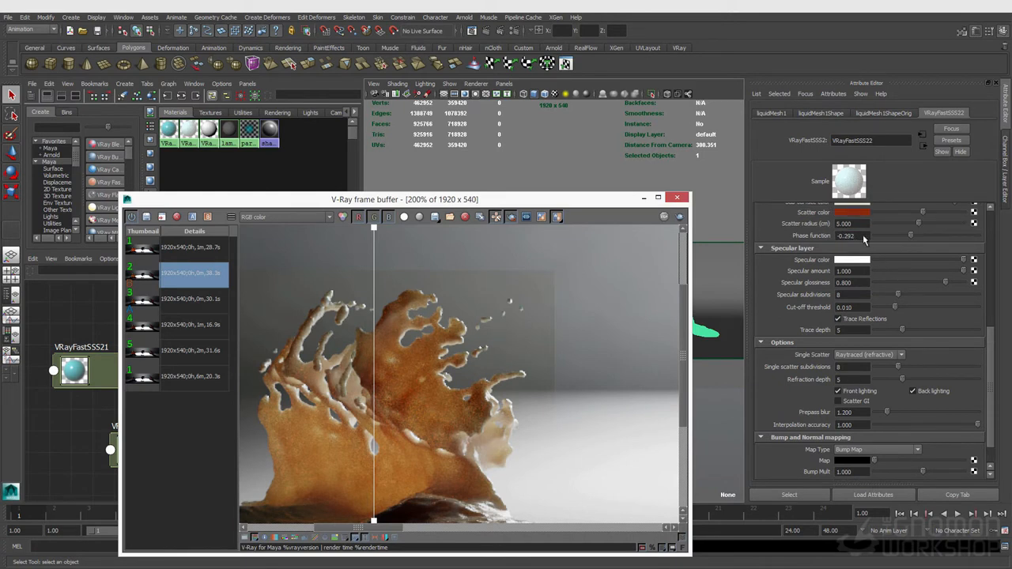
pyautogui.scroll(1, 864, 341)
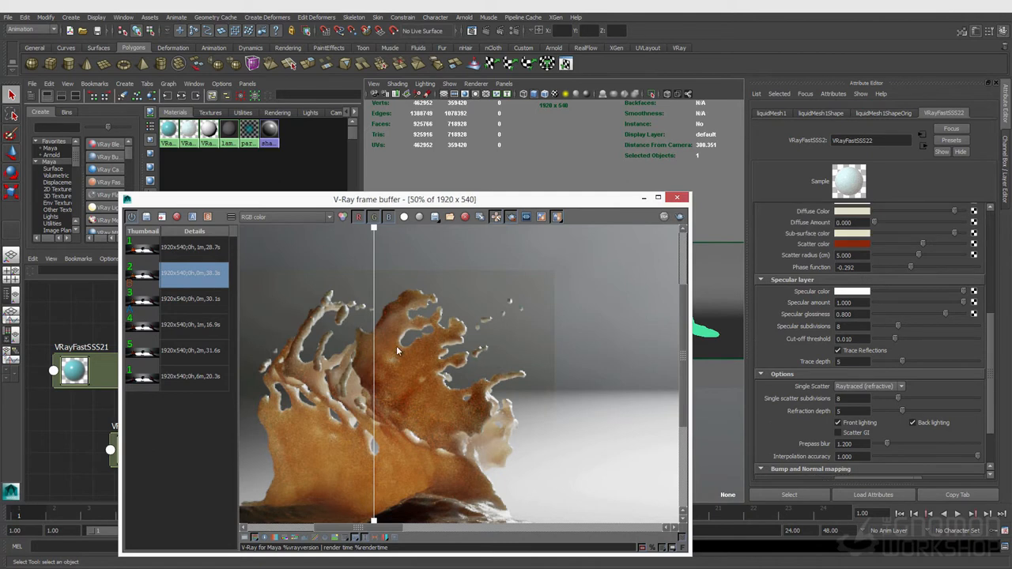
# - Zoom and pan the comparison view and reposition the divider to examine the splash edges
pyautogui.scroll(-2, 388, 363)
pyautogui.scroll(3, 382, 370)
pyautogui.scroll(-1, 411, 451)
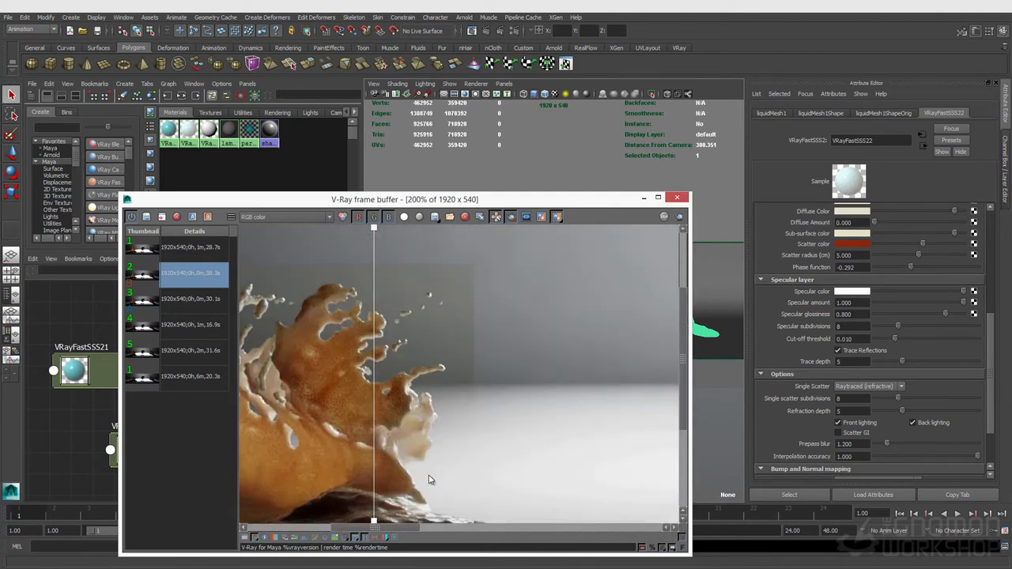
pyautogui.moveTo(411, 530); pyautogui.dragTo(387, 530)
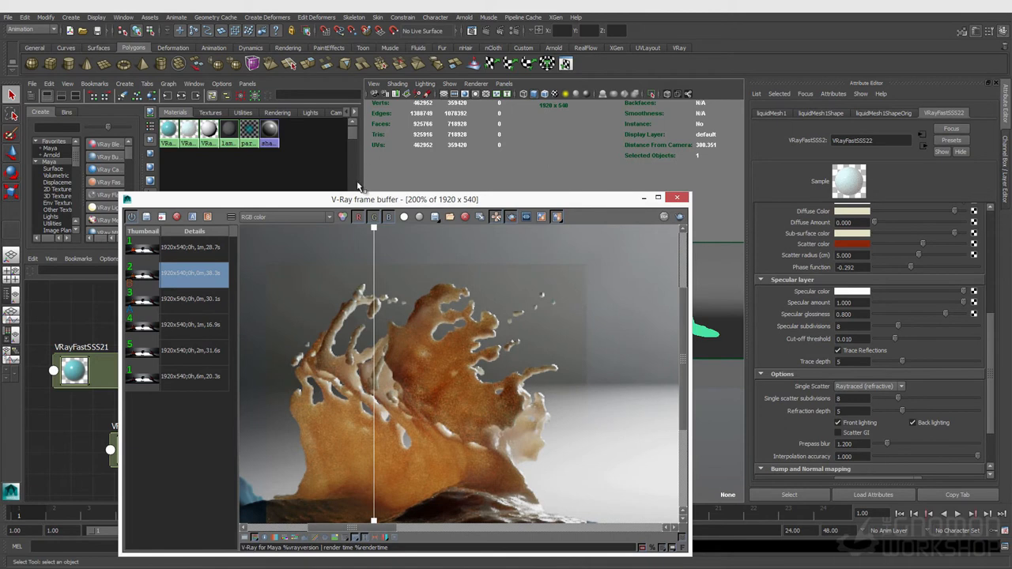
pyautogui.moveTo(373, 229); pyautogui.dragTo(393, 275)
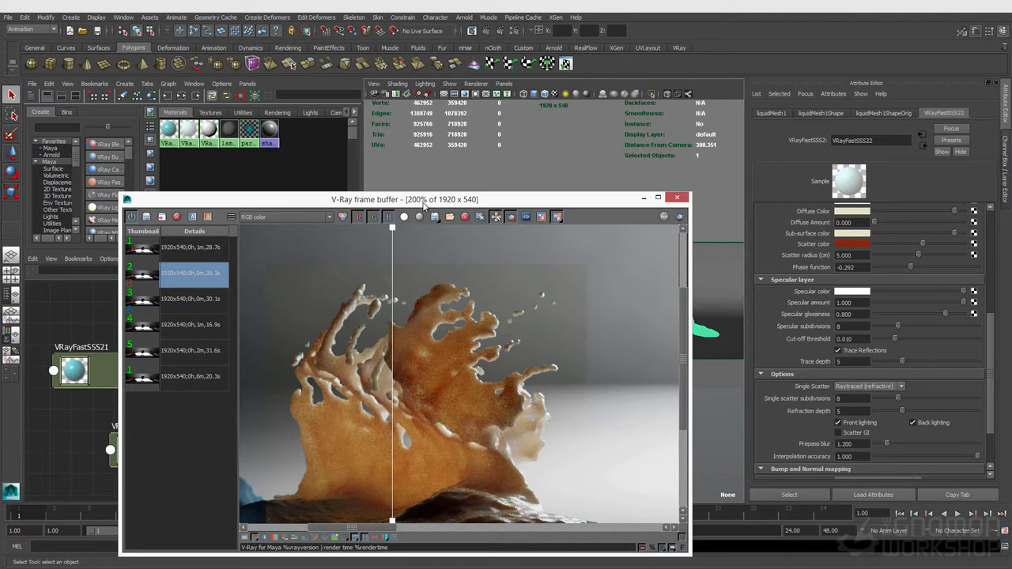
# - Switch Single Scatter to Raytraced (solid) and back to Raytraced (refractive) to compare the IPR result
pyautogui.click(865, 387)
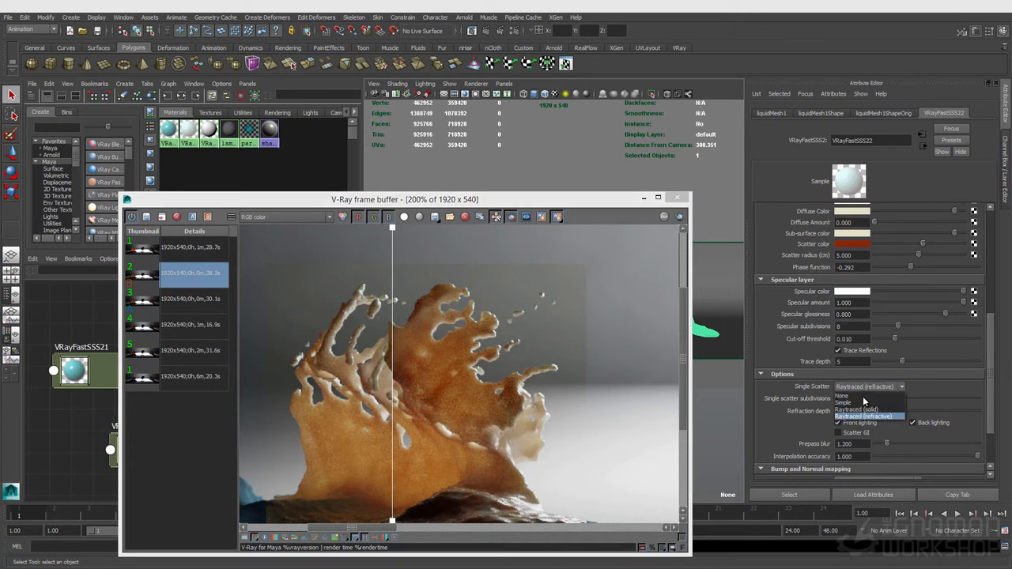
pyautogui.click(858, 409)
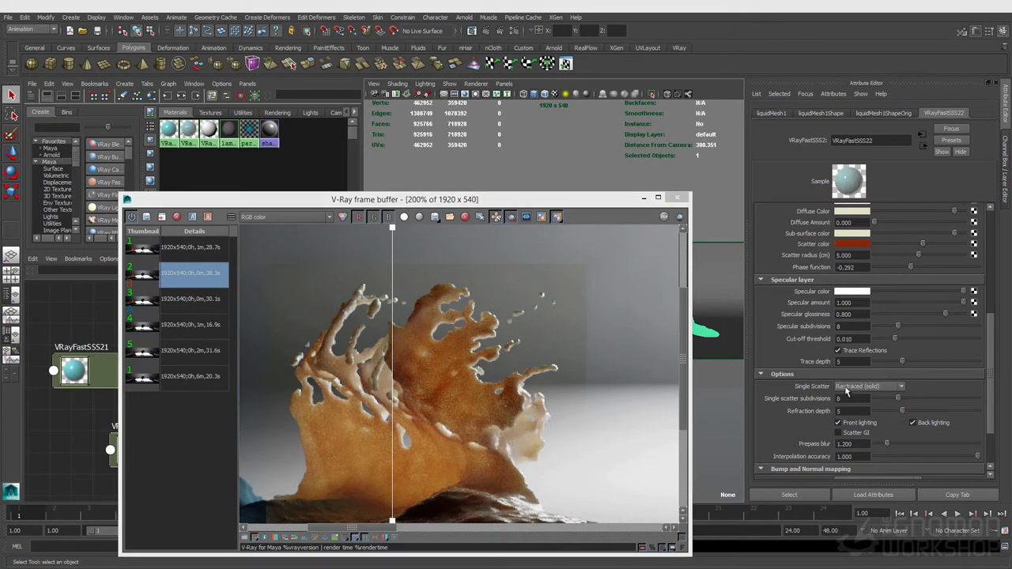
pyautogui.click(854, 387)
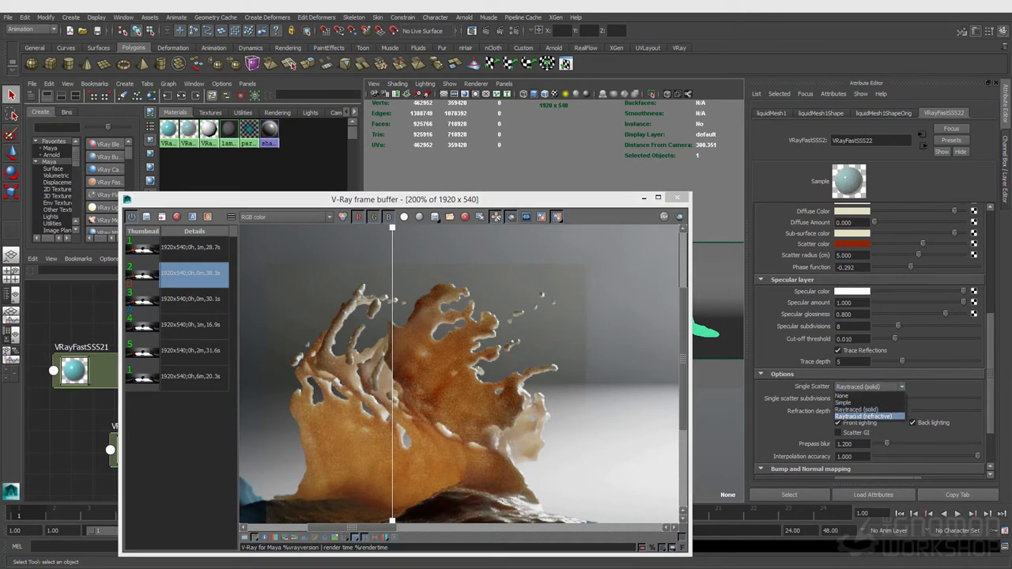
pyautogui.click(864, 415)
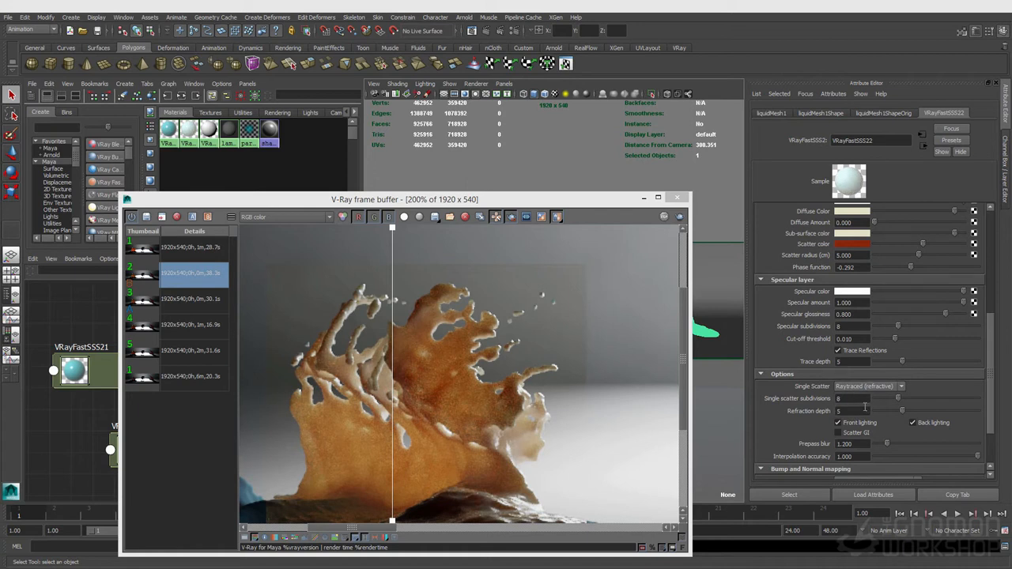
# - Load the newest stored render into the A/B comparison and move the divider across the full frame
pyautogui.click(189, 248)
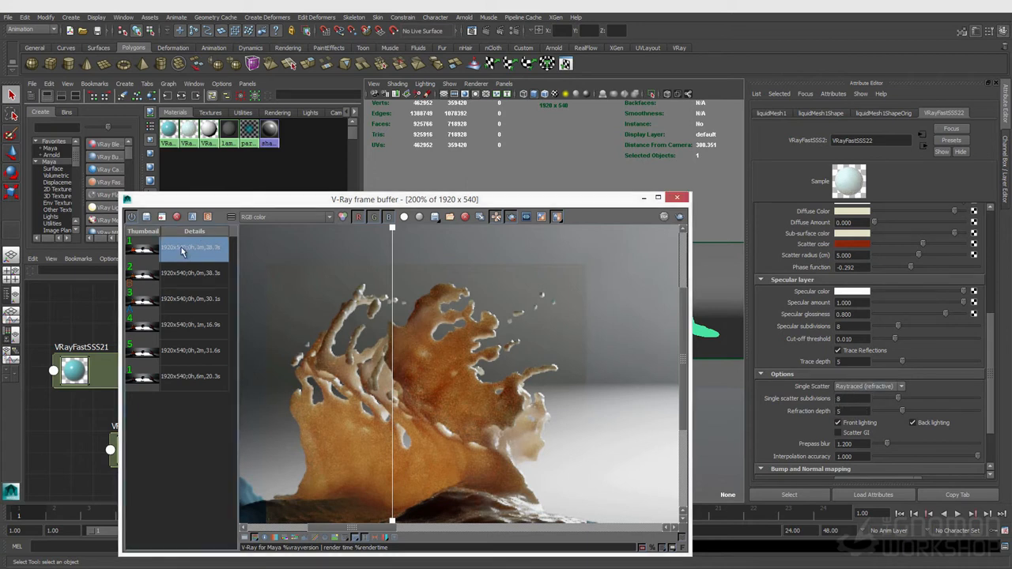
pyautogui.click(192, 217)
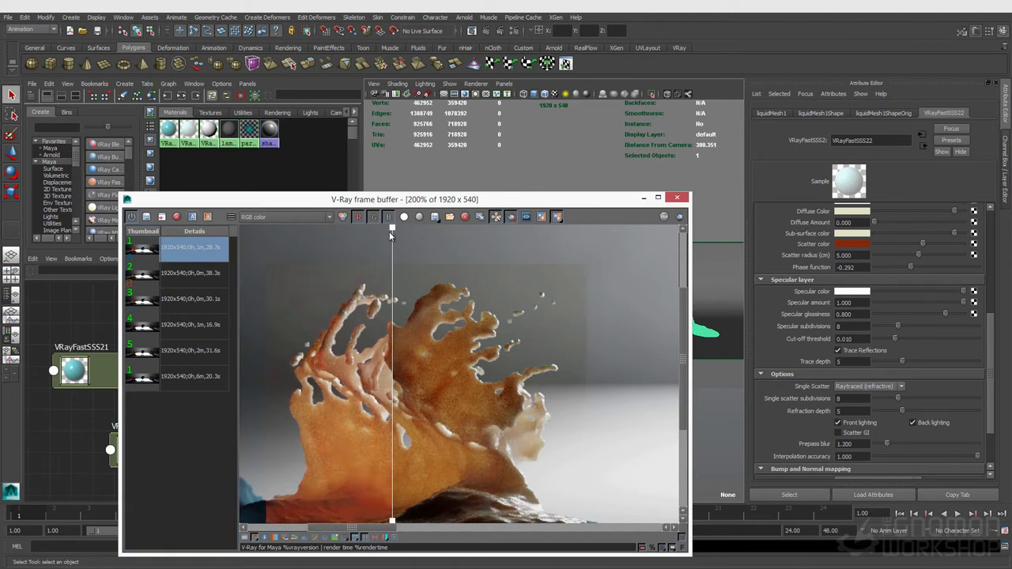
pyautogui.moveTo(392, 229); pyautogui.dragTo(573, 304)
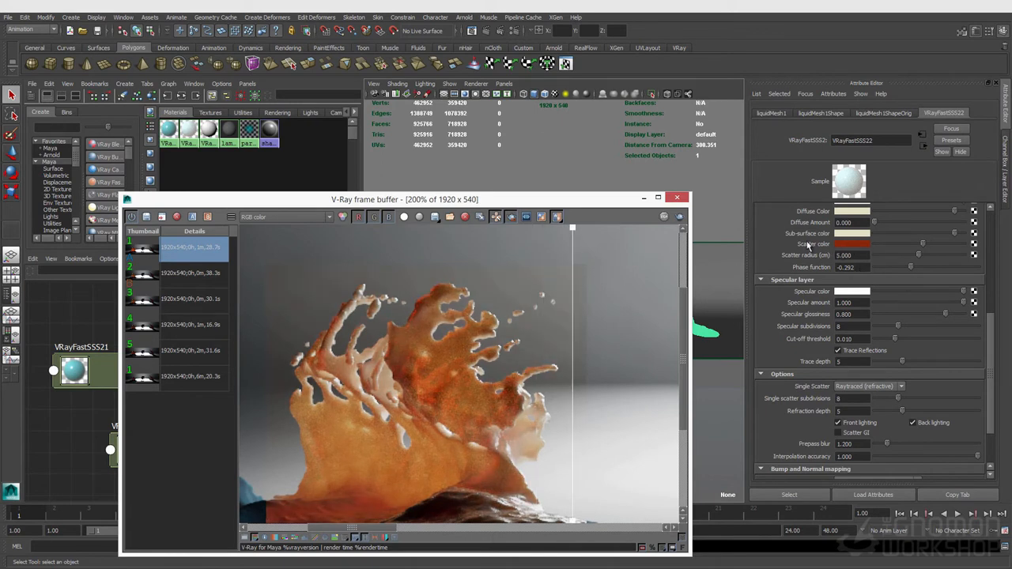
pyautogui.doubleClick(500, 390)
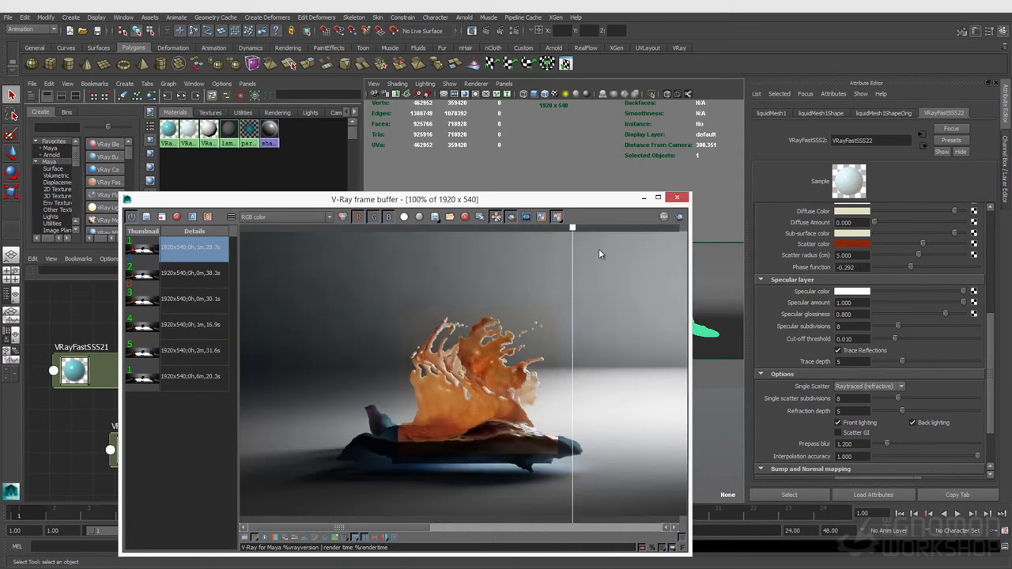
pyautogui.moveTo(572, 230); pyautogui.dragTo(563, 272)
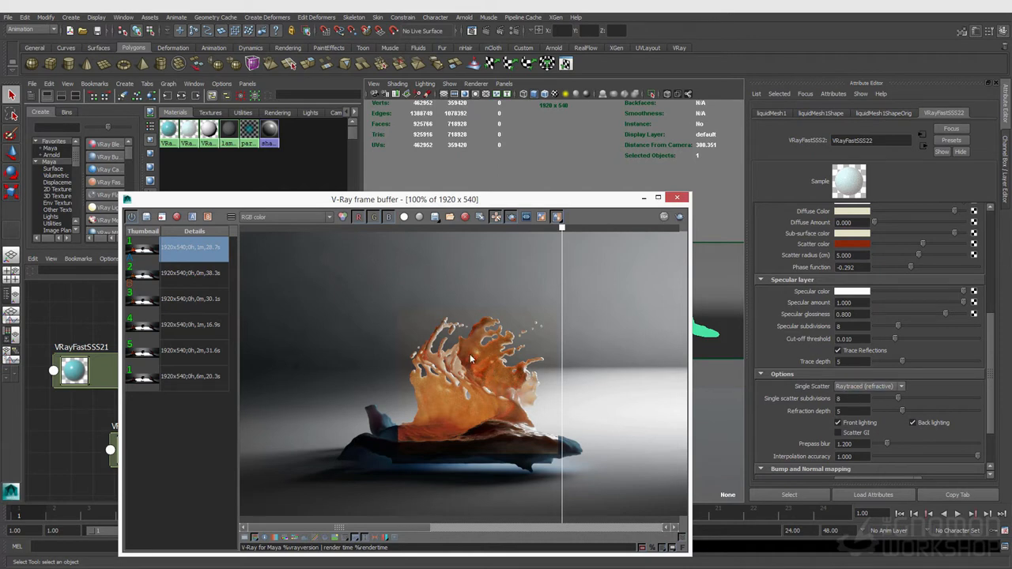
# - Zoom and pan around the frame buffer to compare the splash against the stored render
pyautogui.scroll(1, 488, 386)
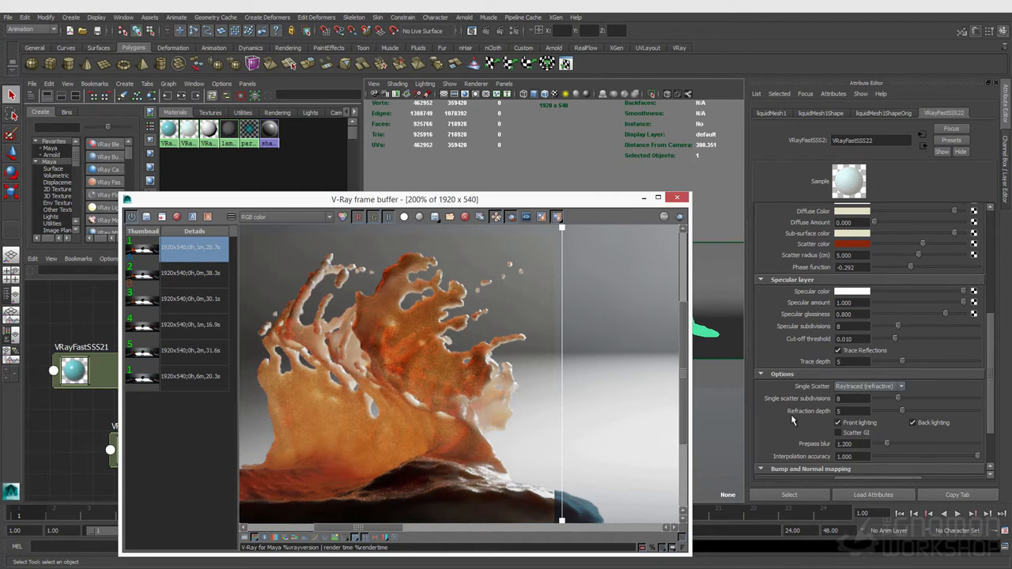
pyautogui.scroll(-2, 812, 412)
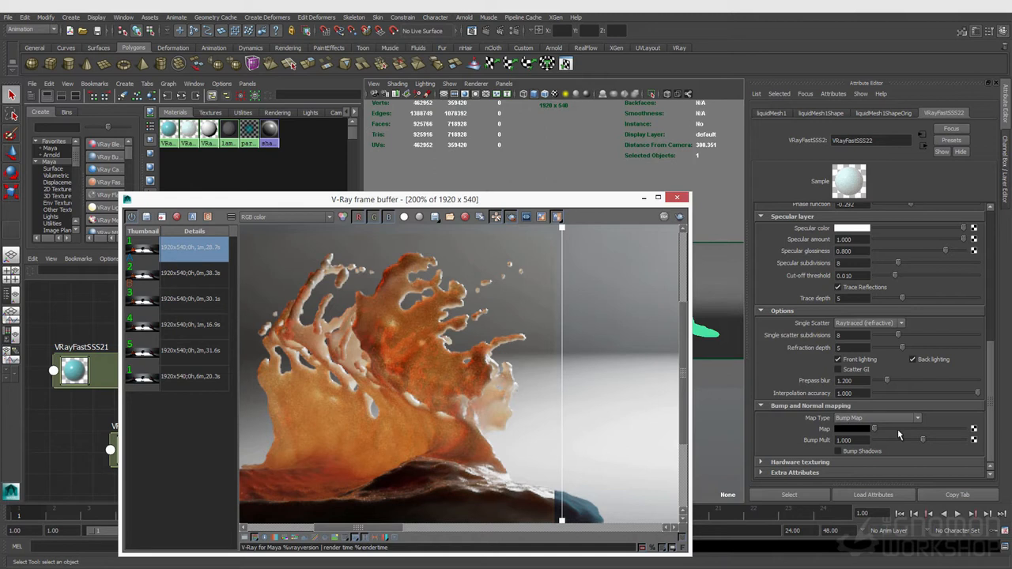
pyautogui.scroll(-1, 395, 354)
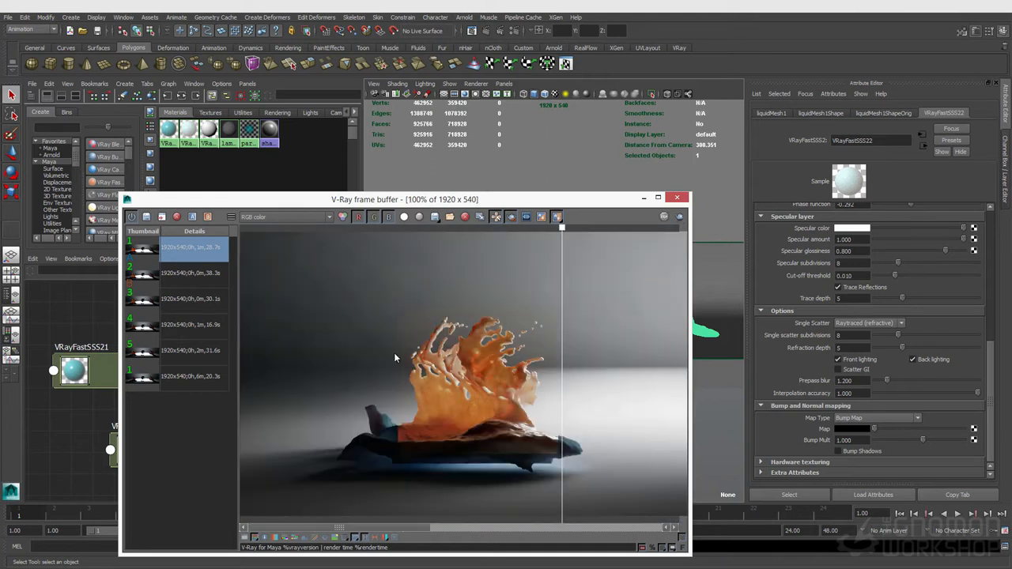
pyautogui.scroll(1, 394, 353)
pyautogui.scroll(-1, 394, 353)
pyautogui.moveTo(435, 351); pyautogui.dragTo(632, 349, button='middle')
pyautogui.moveTo(374, 348); pyautogui.dragTo(459, 344, button='middle')
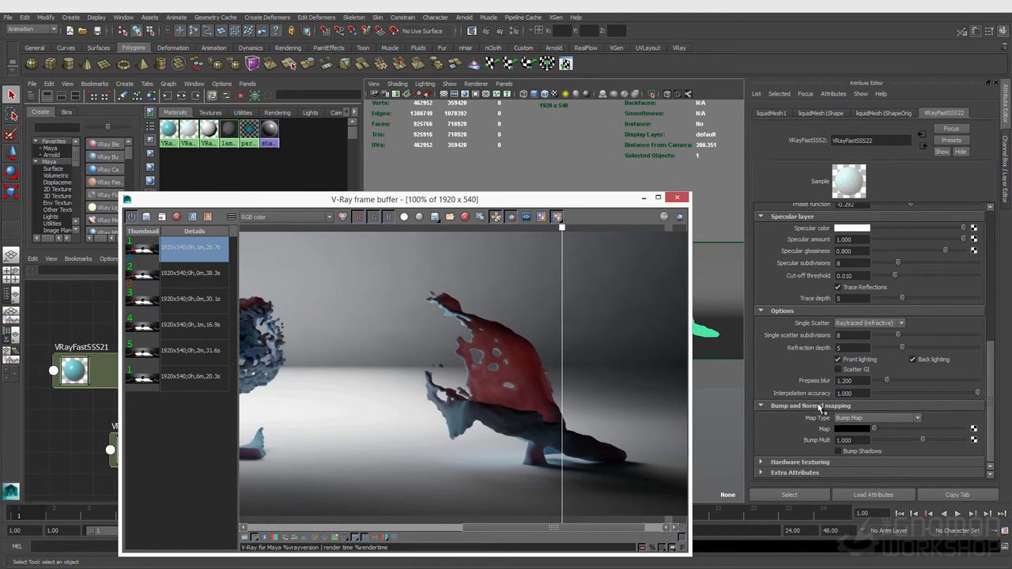
pyautogui.scroll(10, 823, 404)
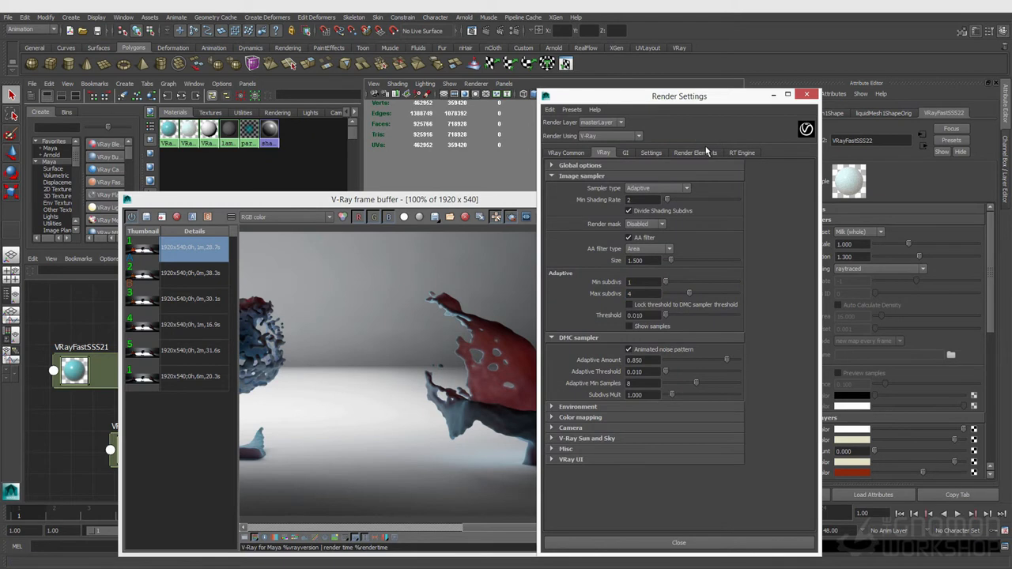
# - Open the RT Engine tab of the render settings and review the engine type options
pyautogui.click(743, 155)
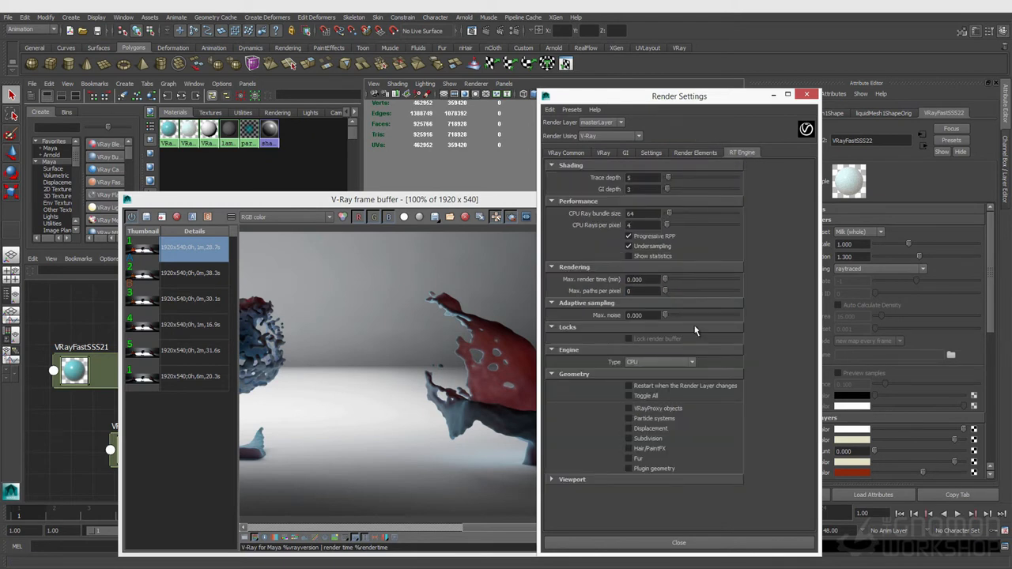
pyautogui.click(663, 362)
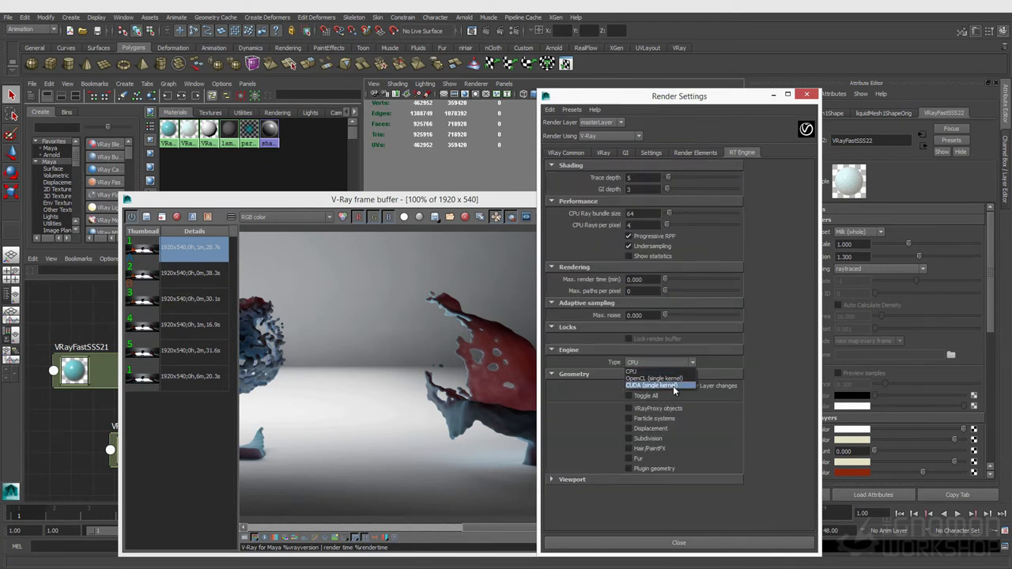
pyautogui.click(785, 415)
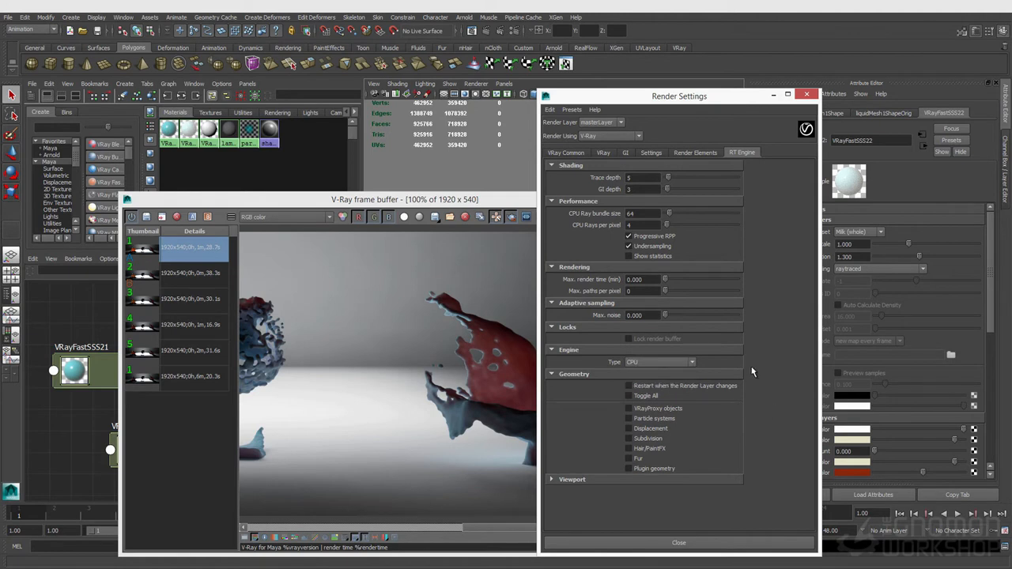
pyautogui.click(806, 94)
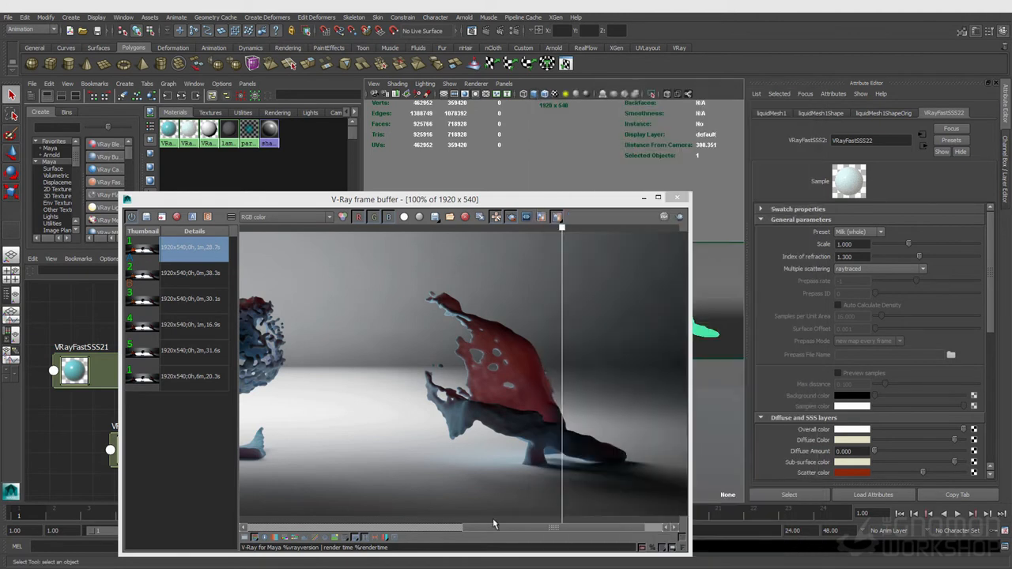
# - Drag the phase function to about -0.846 while comparing the splash in the frame buffer
pyautogui.scroll(-4, 839, 395)
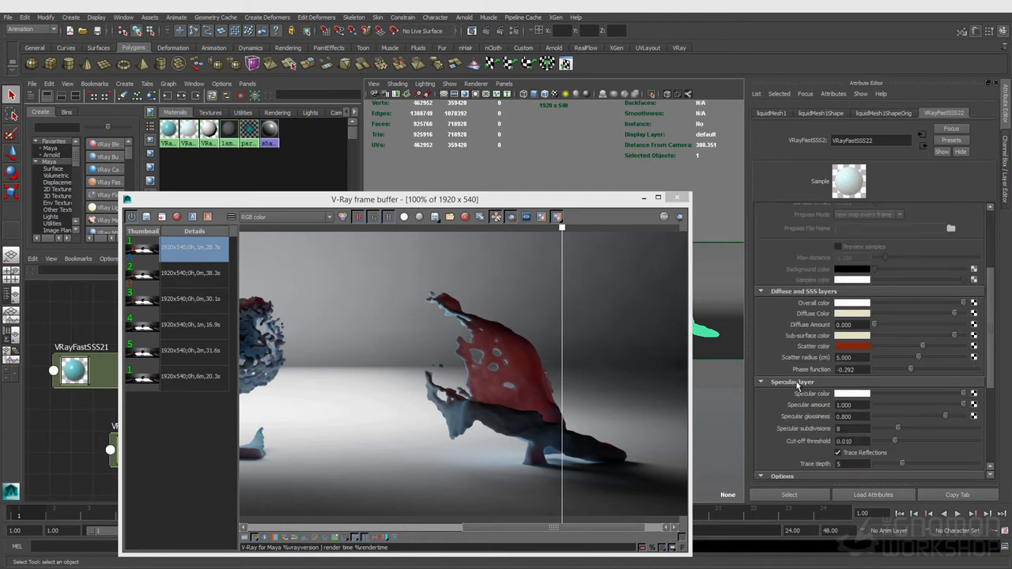
pyautogui.moveTo(526, 530); pyautogui.dragTo(353, 519)
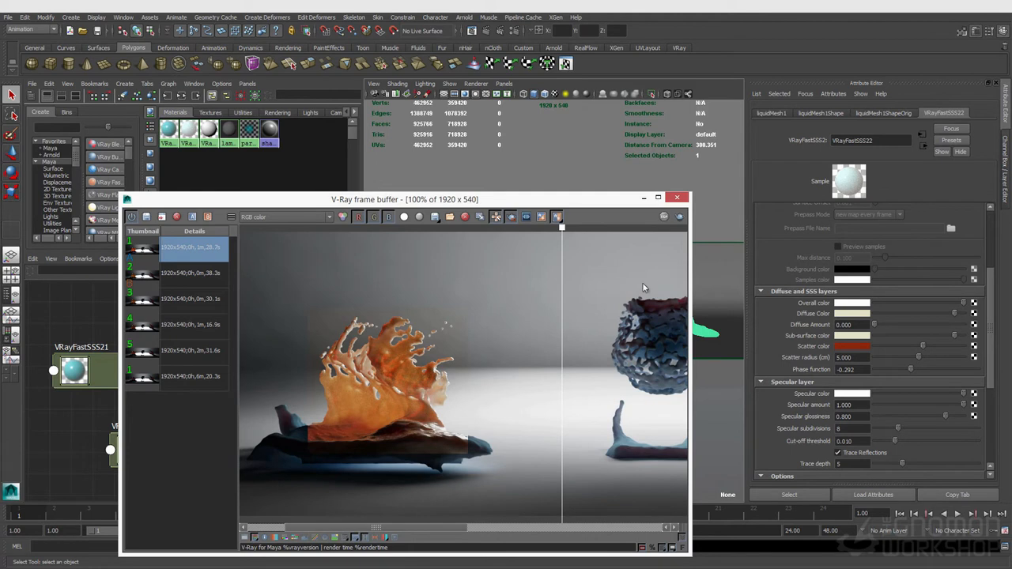
pyautogui.moveTo(556, 231); pyautogui.dragTo(469, 249)
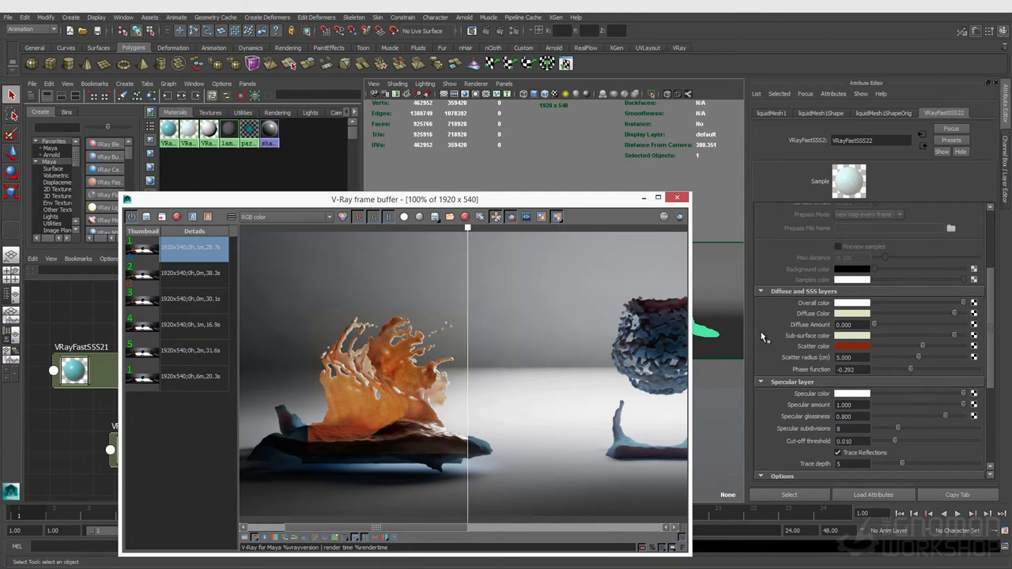
pyautogui.click(889, 370)
pyautogui.moveTo(889, 373); pyautogui.dragTo(884, 374)
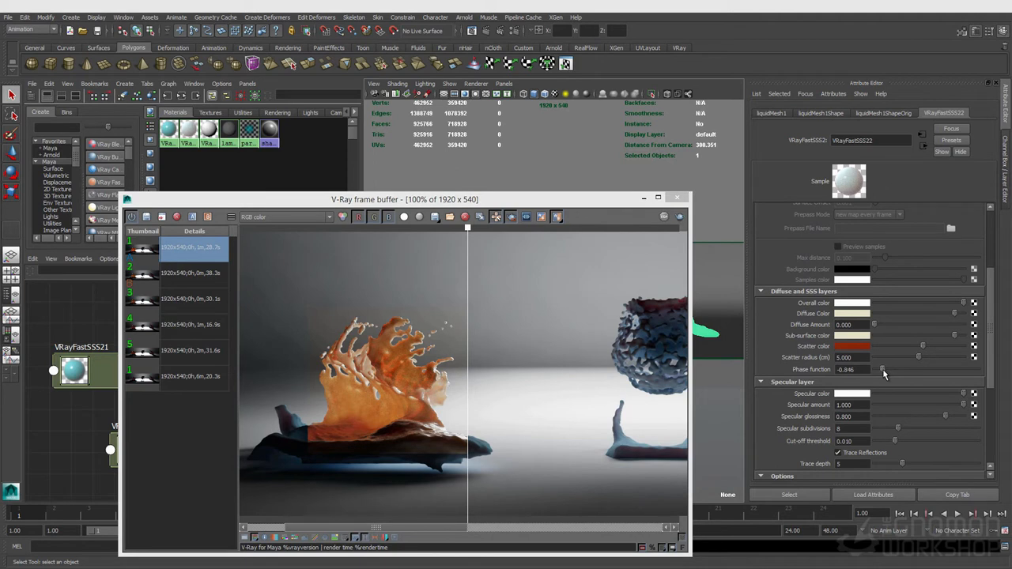
# - Set Single Scatter to Raytraced (solid) with 16 single scatter subdivisions
pyautogui.scroll(-2, 853, 437)
pyautogui.scroll(-4, 853, 436)
pyautogui.click(858, 394)
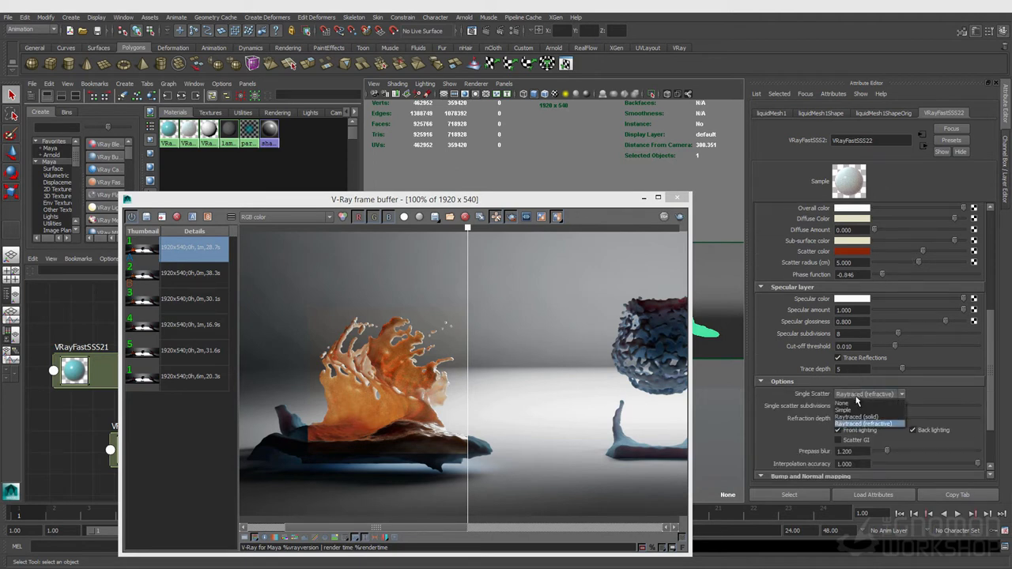
pyautogui.click(858, 417)
pyautogui.doubleClick(856, 405)
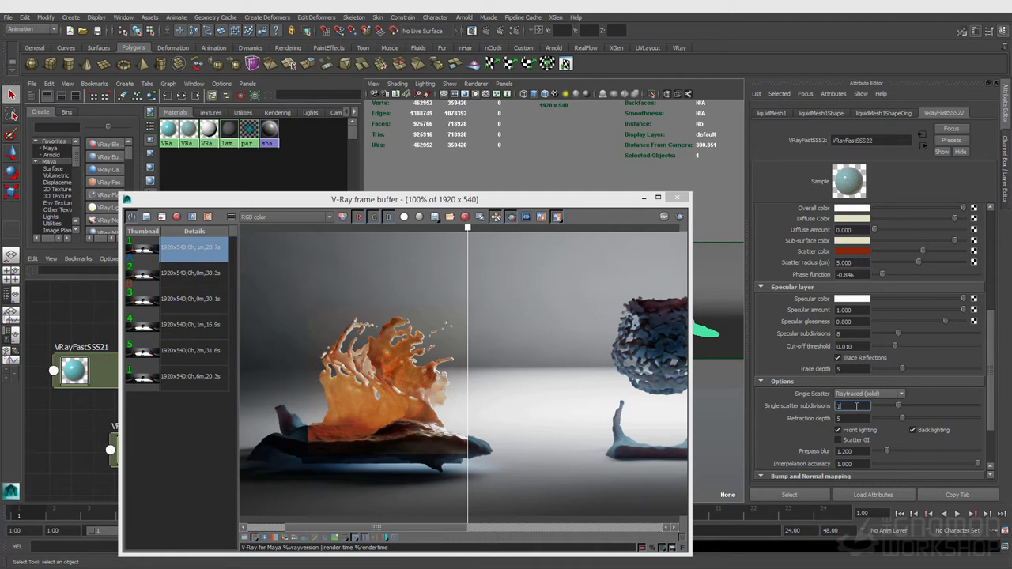
pyautogui.press('Return')
# - Enable region render and draw a render region around the splash
pyautogui.scroll(3, 899, 311)
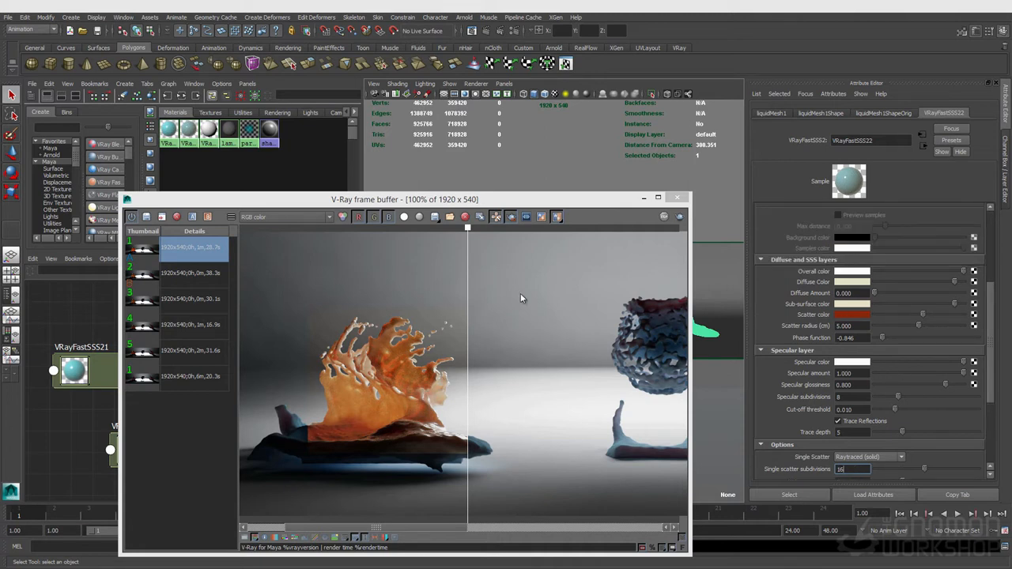
pyautogui.click(401, 340)
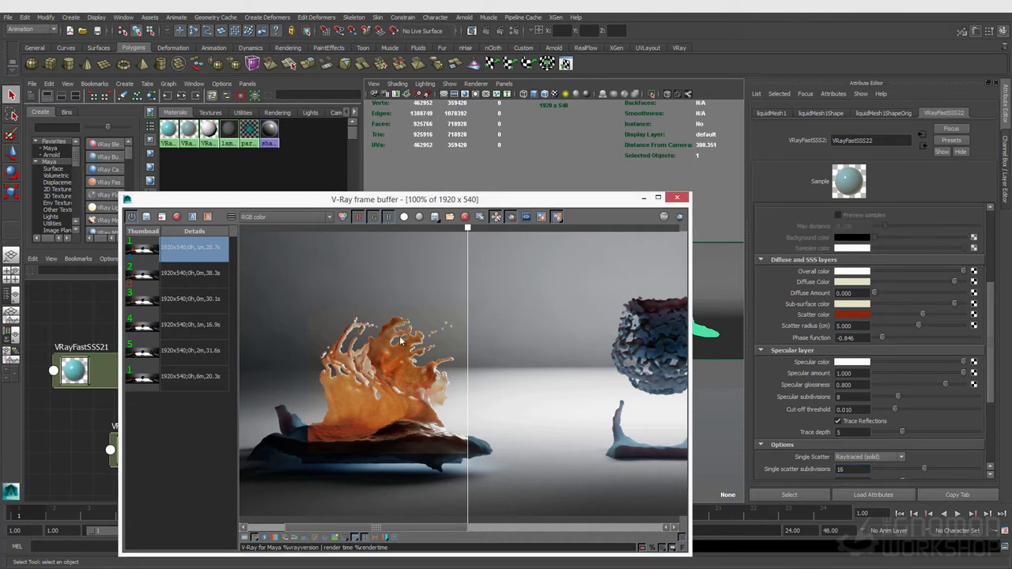
pyautogui.click(191, 219)
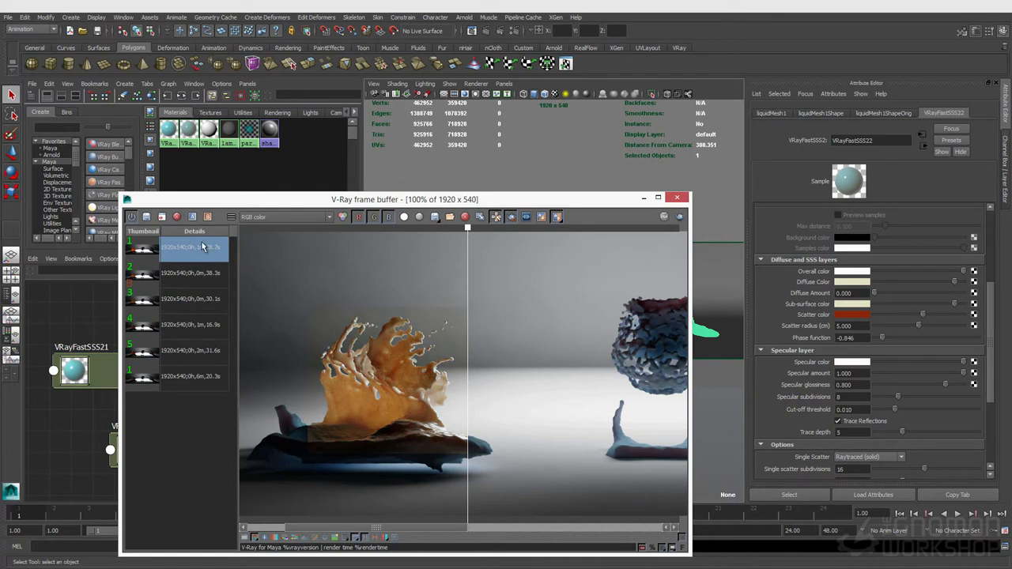
pyautogui.click(194, 221)
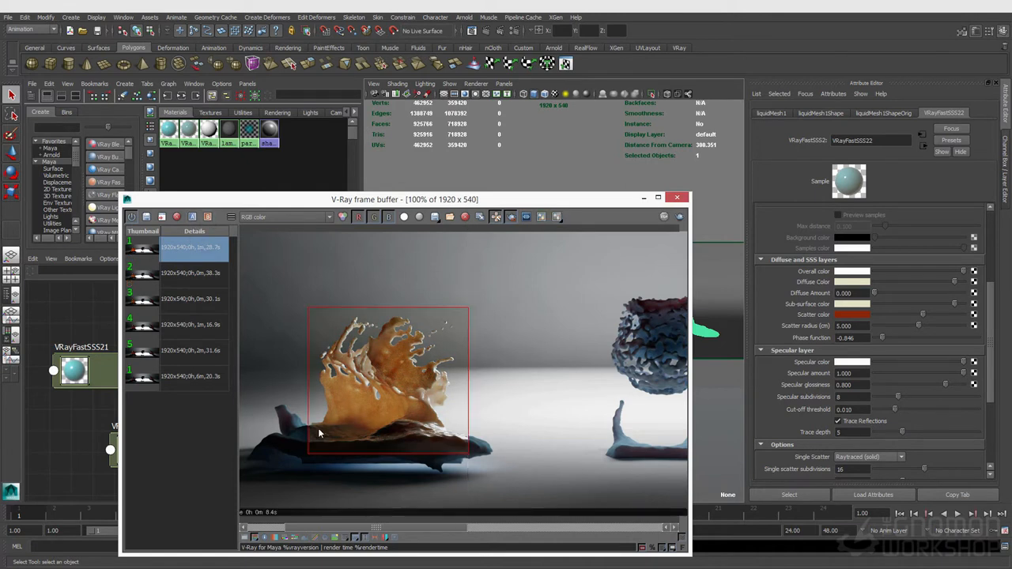
pyautogui.moveTo(514, 282); pyautogui.dragTo(208, 507)
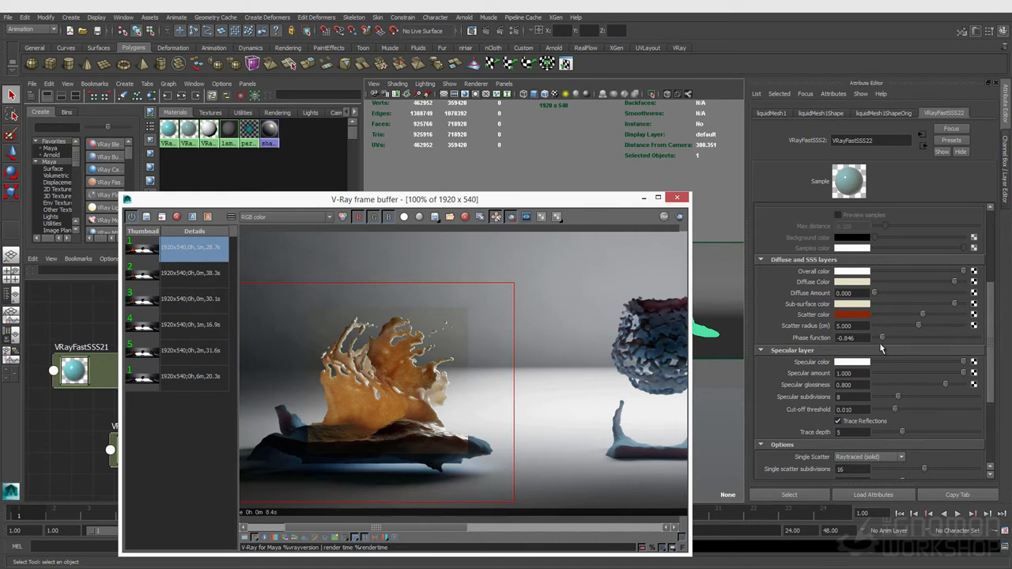
# - Drag the phase function to about 0.497 and save the resulting render to history
pyautogui.click(851, 326)
pyautogui.doubleClick(852, 325)
pyautogui.click(948, 337)
pyautogui.moveTo(965, 341); pyautogui.dragTo(952, 340)
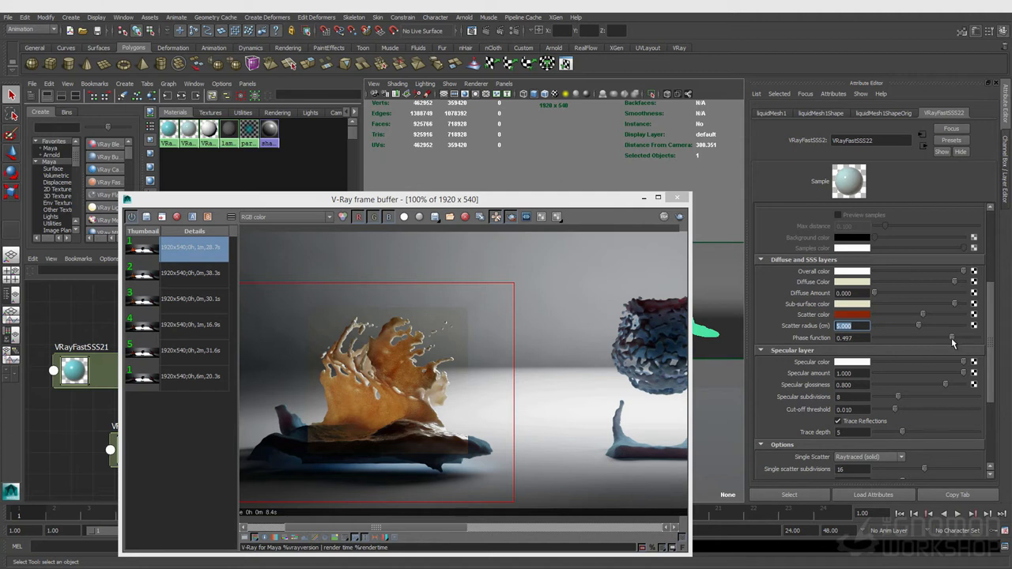
pyautogui.click(680, 218)
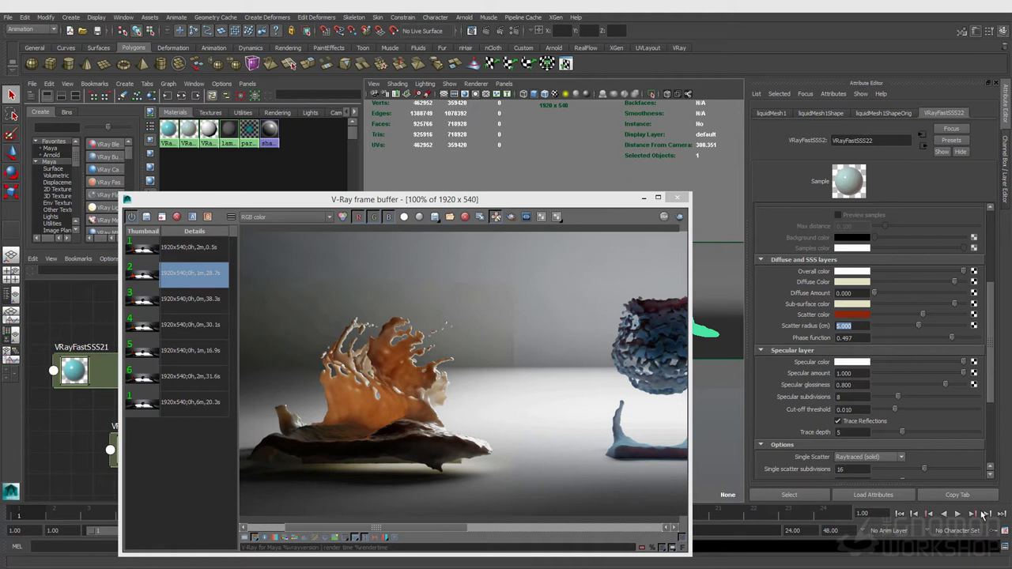
# - Zoom into the splash to inspect the new render
pyautogui.click(638, 550)
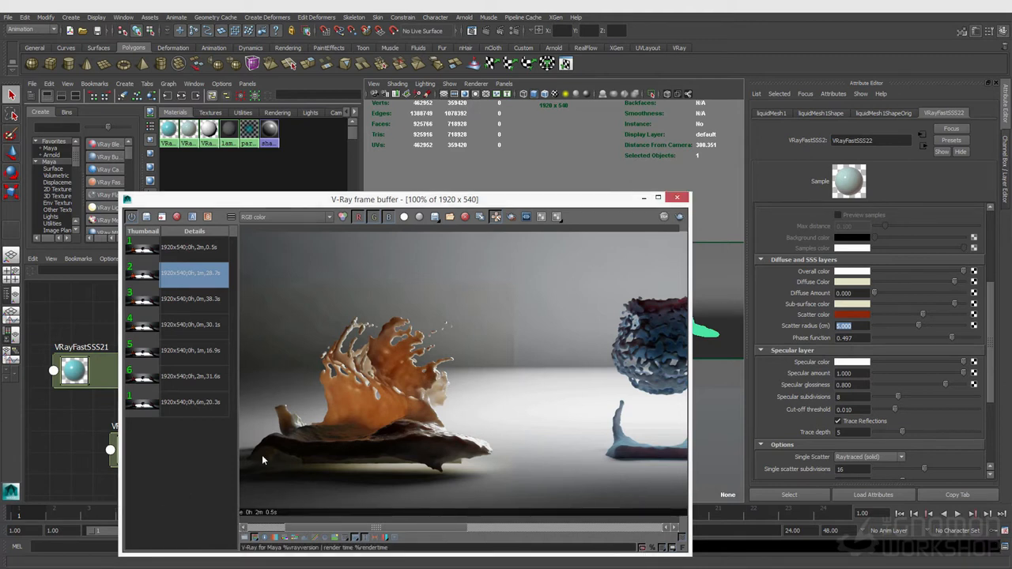
pyautogui.scroll(1, 340, 377)
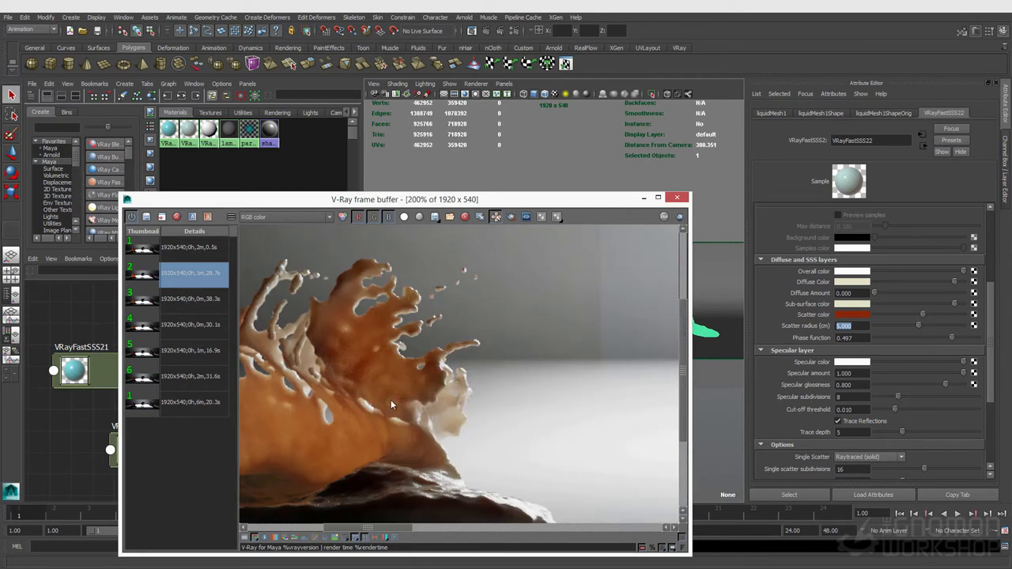
# - Zoom the render back out and inspect the VRayFastSSS21 shader's phase function and single scatter settings
pyautogui.scroll(-1, 391, 399)
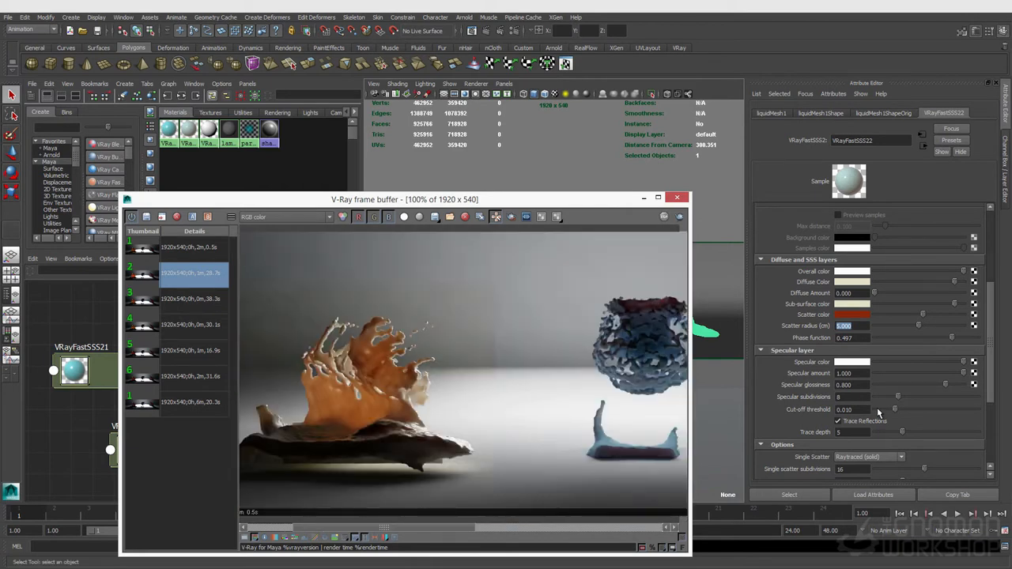
pyautogui.click(851, 471)
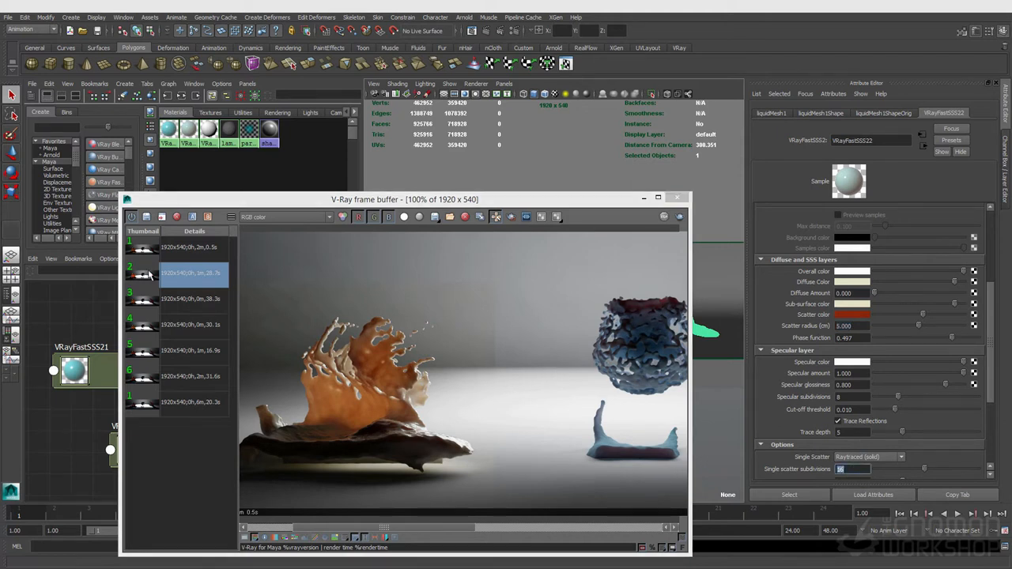
pyautogui.click(186, 132)
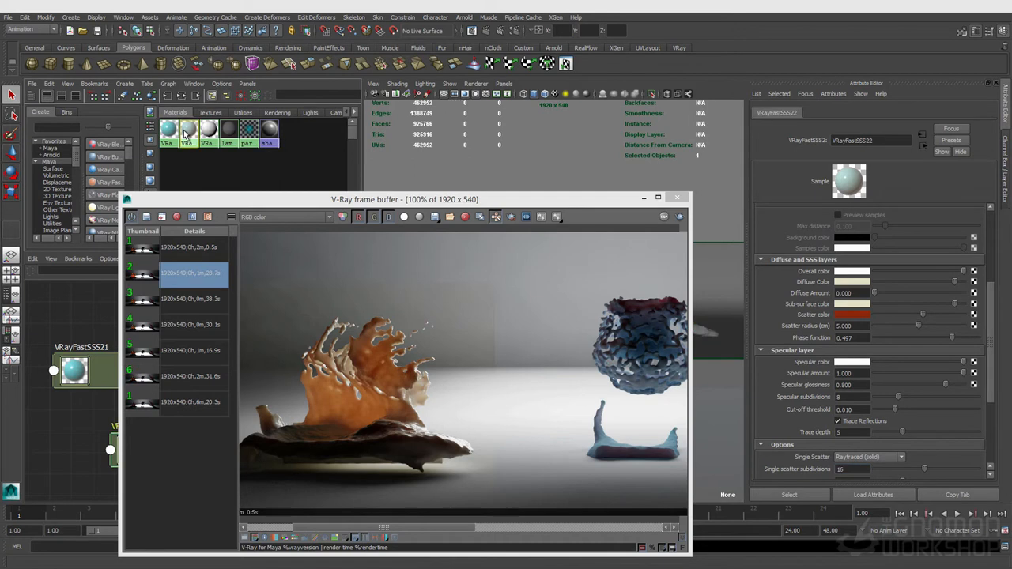
pyautogui.click(169, 137)
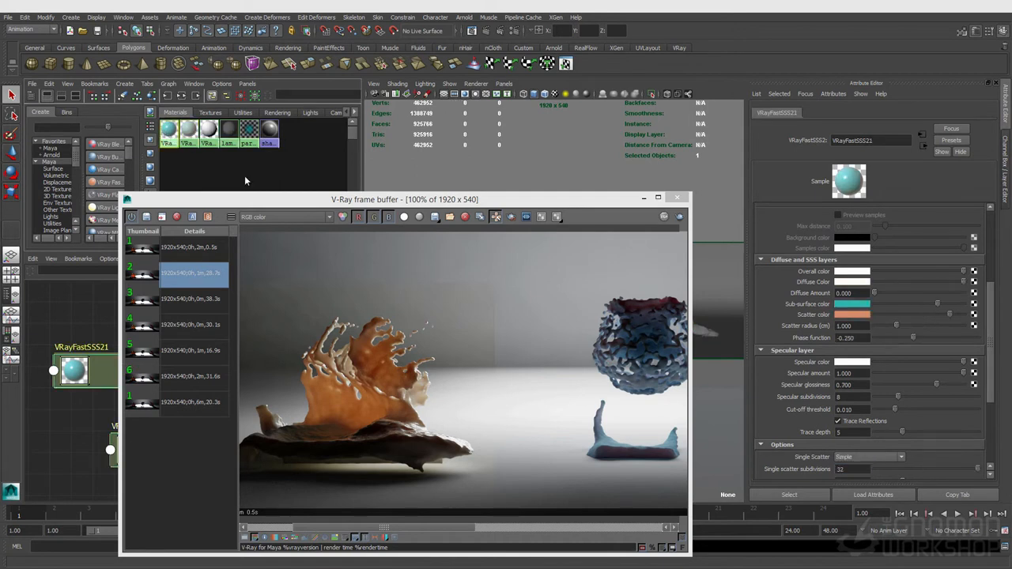
pyautogui.doubleClick(842, 469)
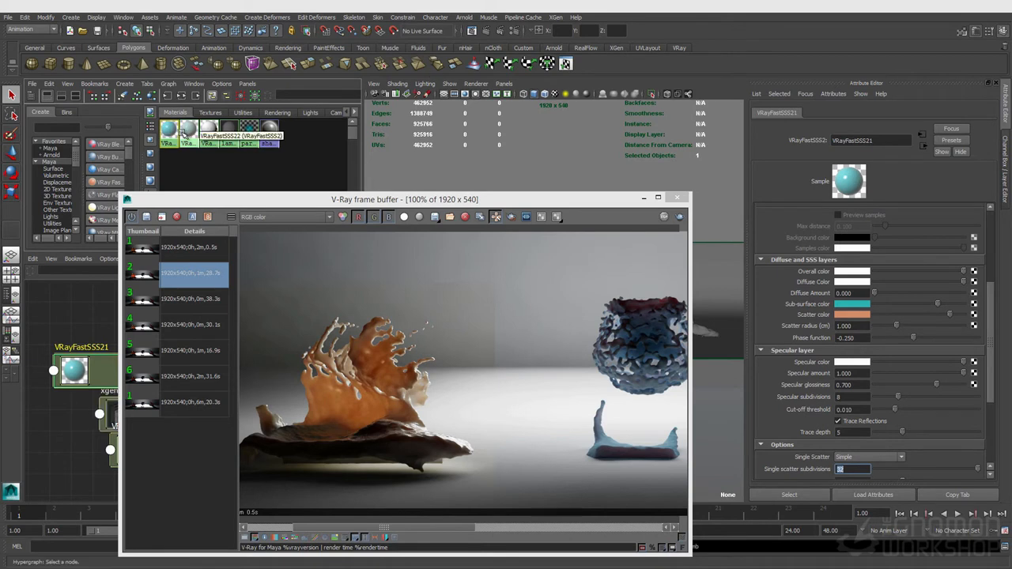
pyautogui.click(104, 460)
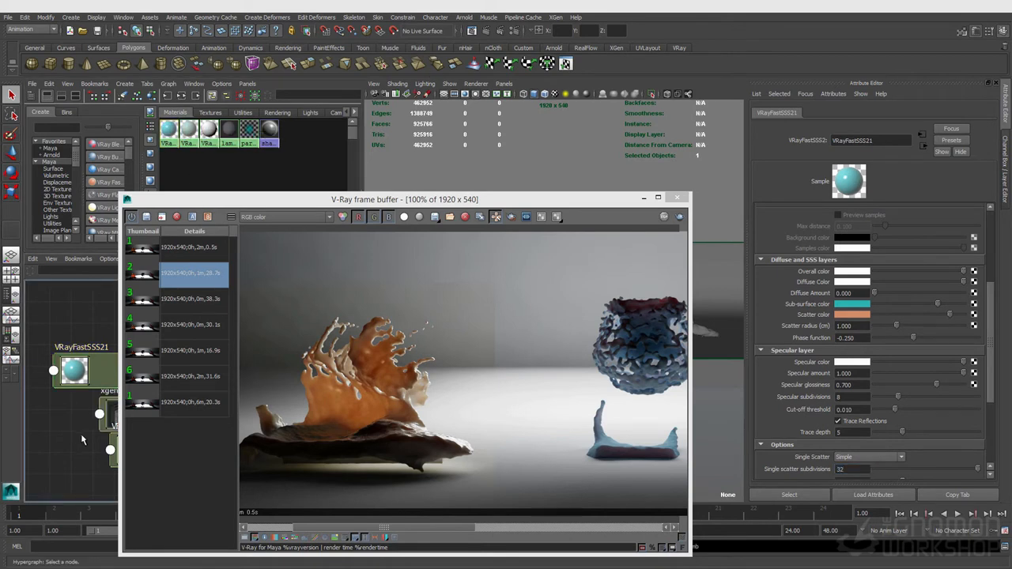
# - Move the frame buffer window aside and select the VRayFastSSS22 shader node
pyautogui.click(508, 192)
pyautogui.moveTo(507, 192); pyautogui.dragTo(715, 138)
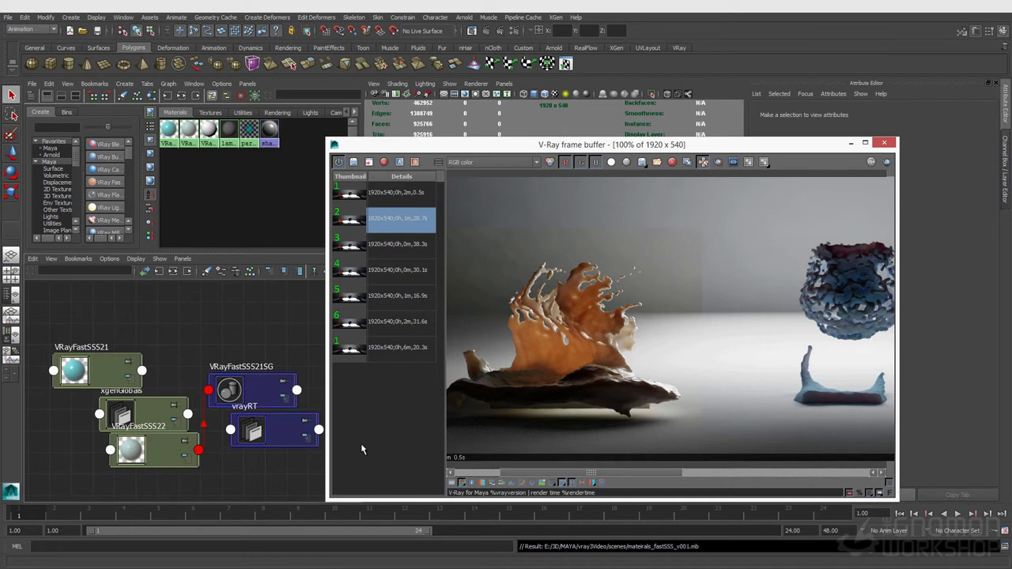
pyautogui.moveTo(585, 150); pyautogui.dragTo(457, 174)
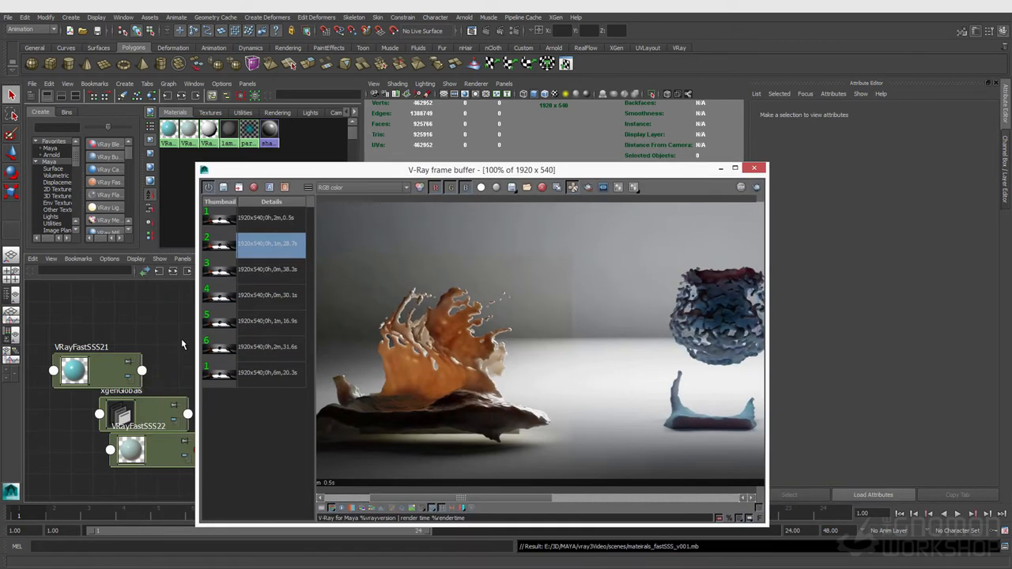
pyautogui.click(146, 438)
pyautogui.moveTo(552, 172); pyautogui.dragTo(499, 161)
# - Review the VRayFastSSS22 shader's scale and scatter radius values
pyautogui.scroll(5, 836, 364)
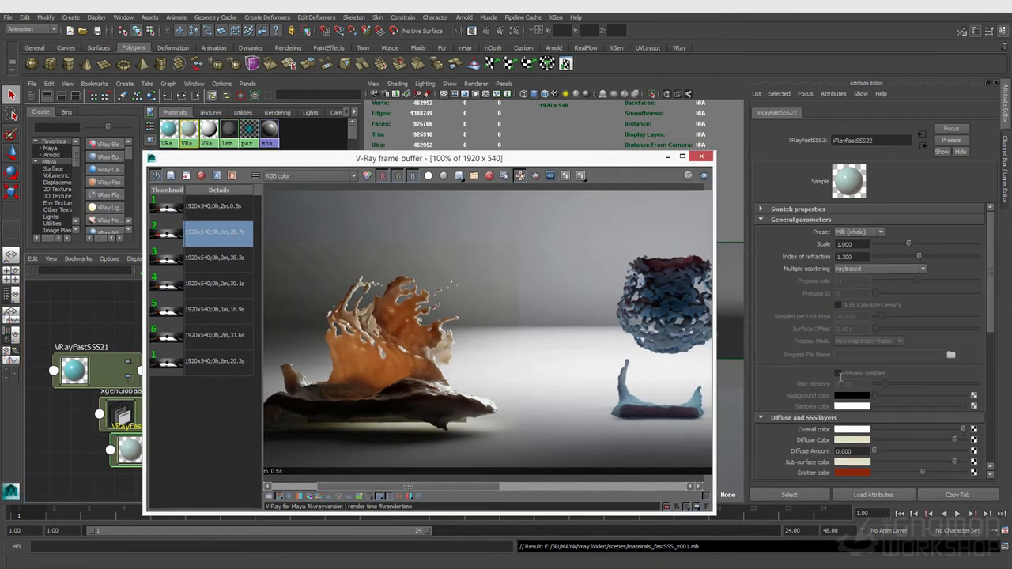
pyautogui.click(844, 245)
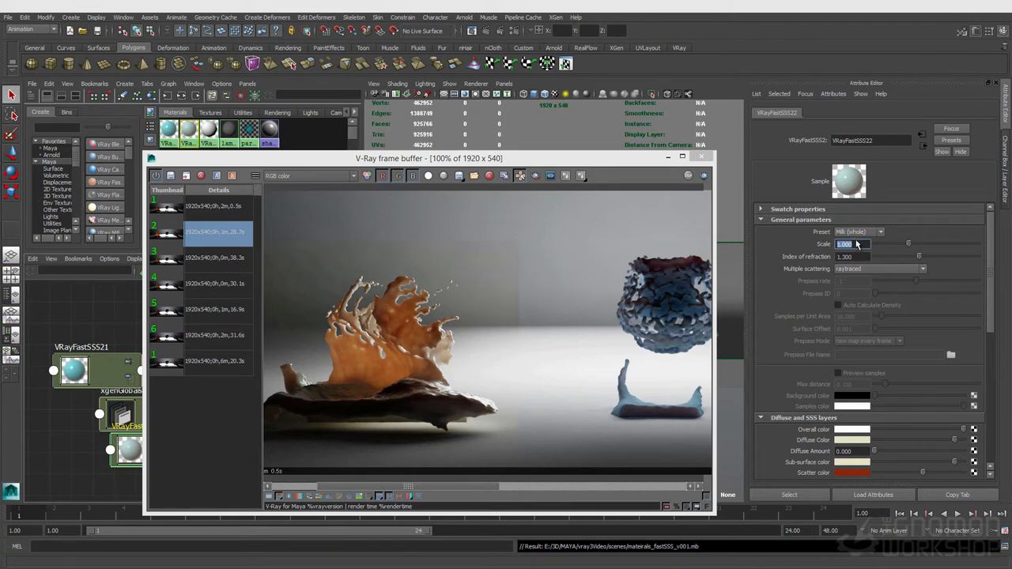
pyautogui.scroll(-5, 860, 340)
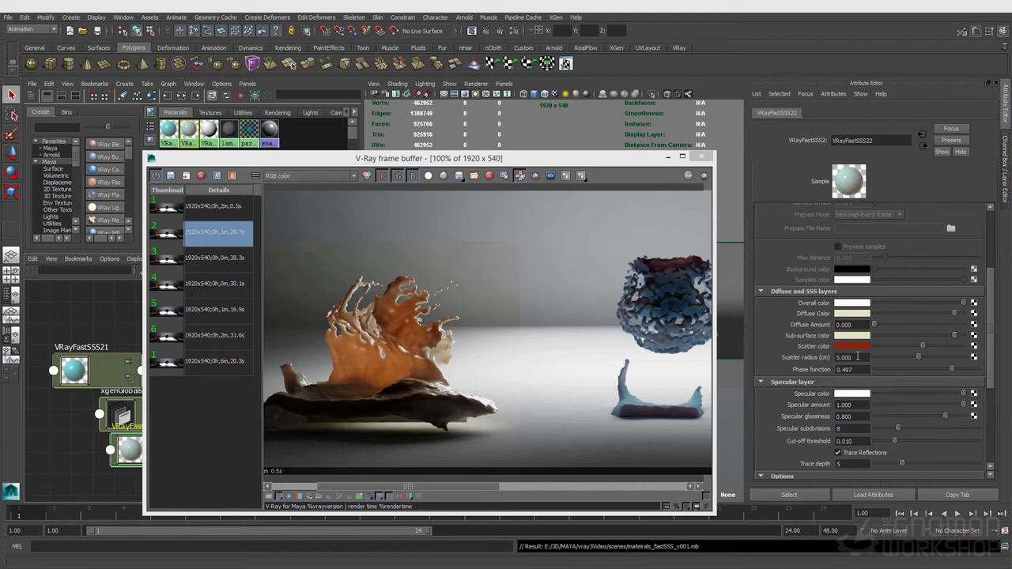
pyautogui.scroll(5, 858, 357)
pyautogui.doubleClick(862, 244)
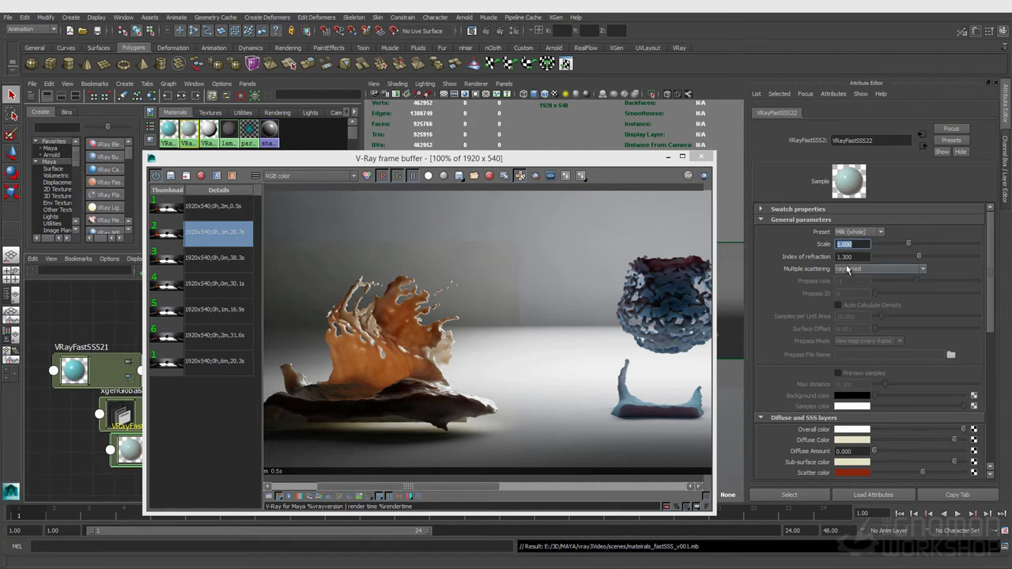
pyautogui.scroll(-5, 841, 299)
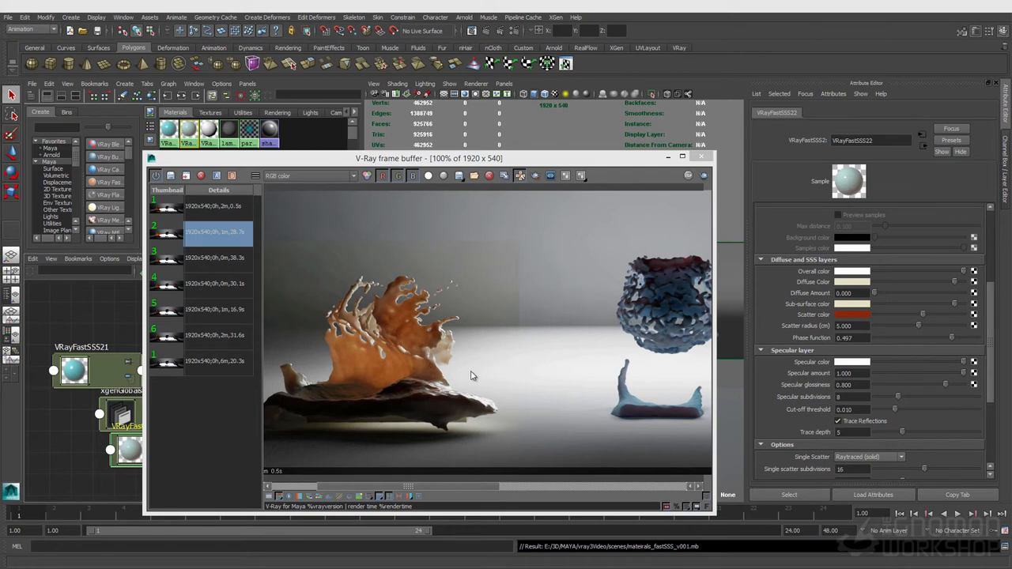
pyautogui.click(852, 326)
pyautogui.scroll(5, 872, 354)
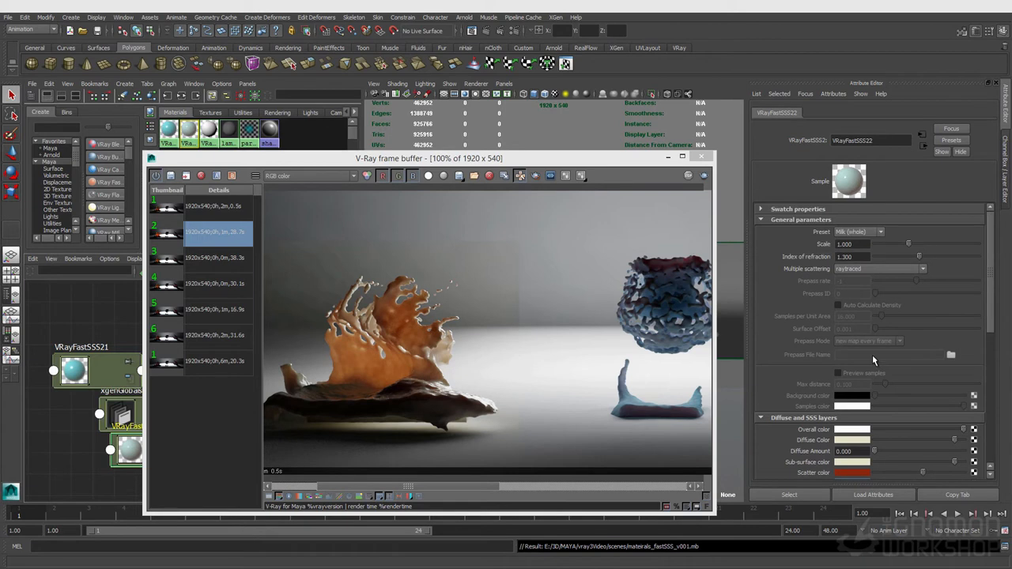
# - Set the VRayFastSSS22 shader's scale to 2 and return to the IPR render
pyautogui.click(853, 244)
pyautogui.write('2')
pyautogui.press('Return')
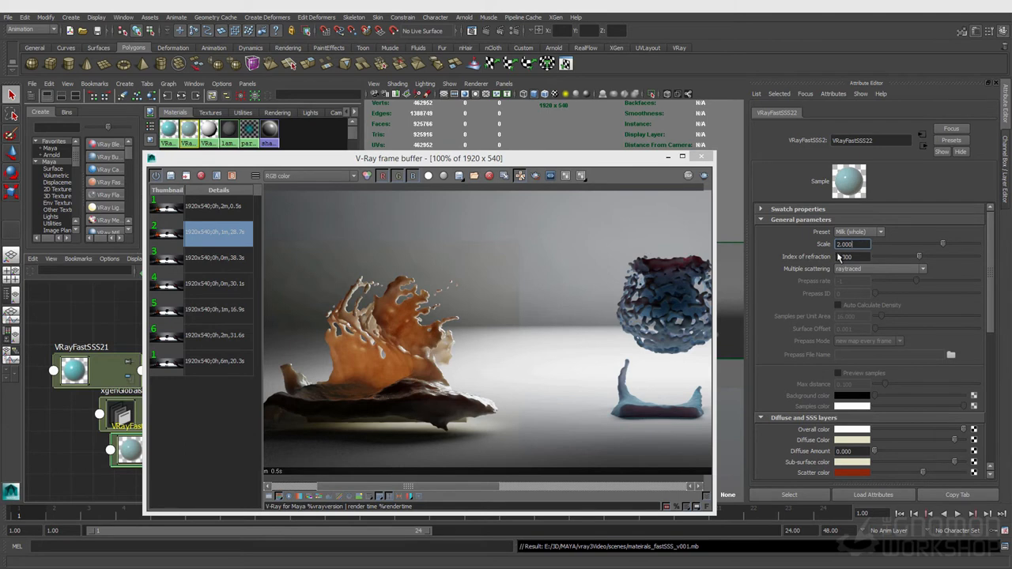
pyautogui.scroll(-10, 848, 347)
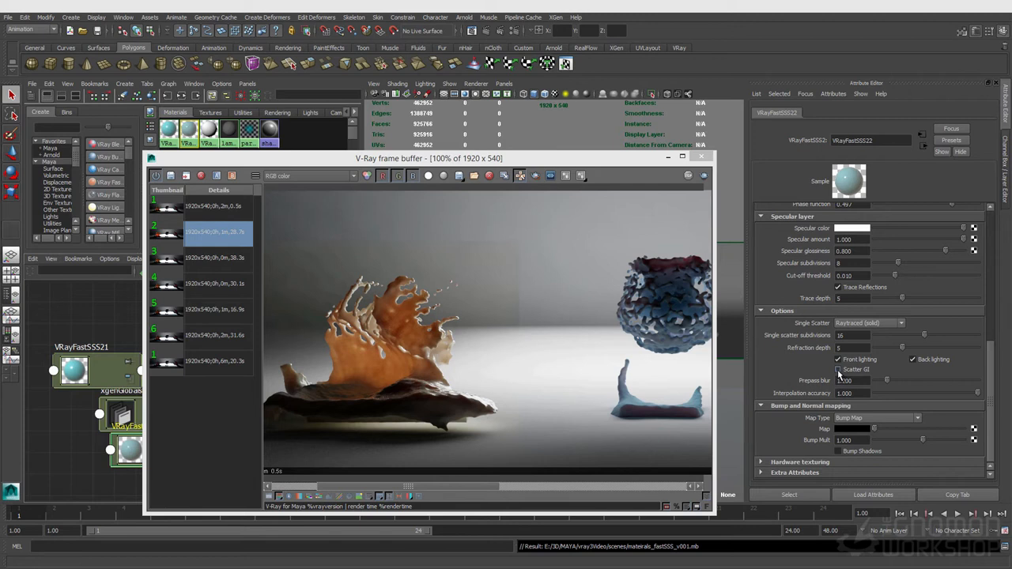
pyautogui.click(506, 270)
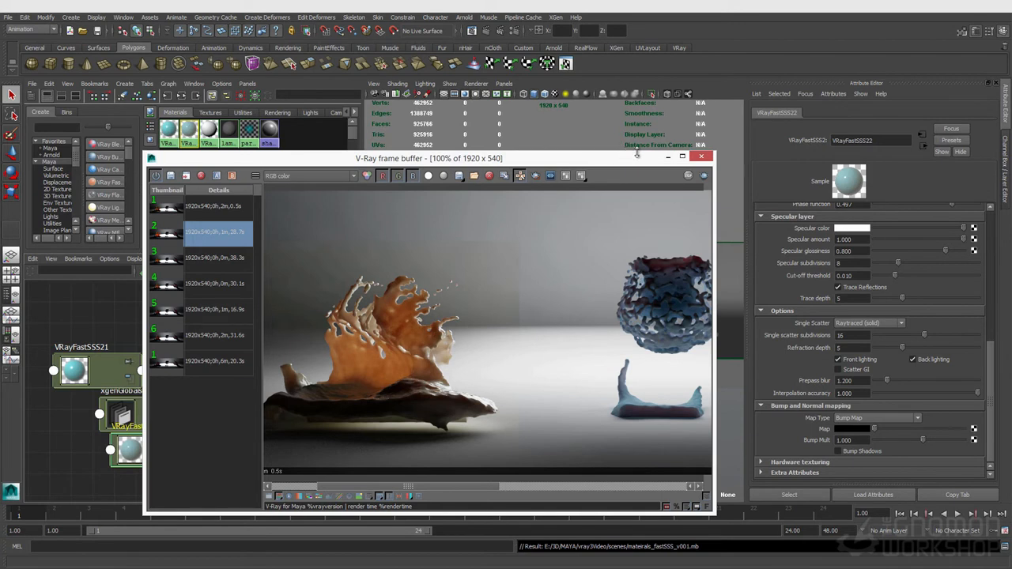